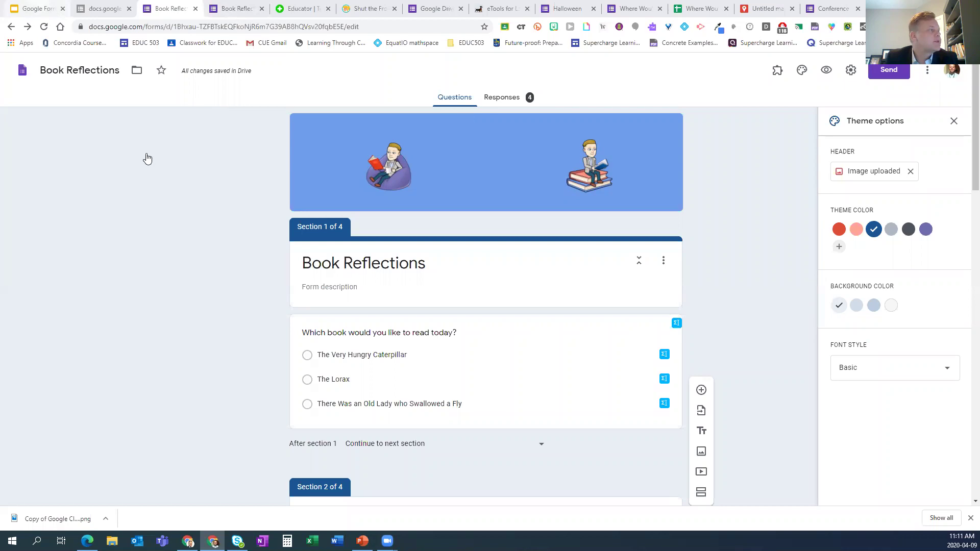
- Switch to the Google Forms presentation and highlight the bit.ly/ataformsdata link on its title slide
{"action": "left_click", "coordinate": [37, 8]}
{"action": "left_click", "coordinate": [67, 155]}
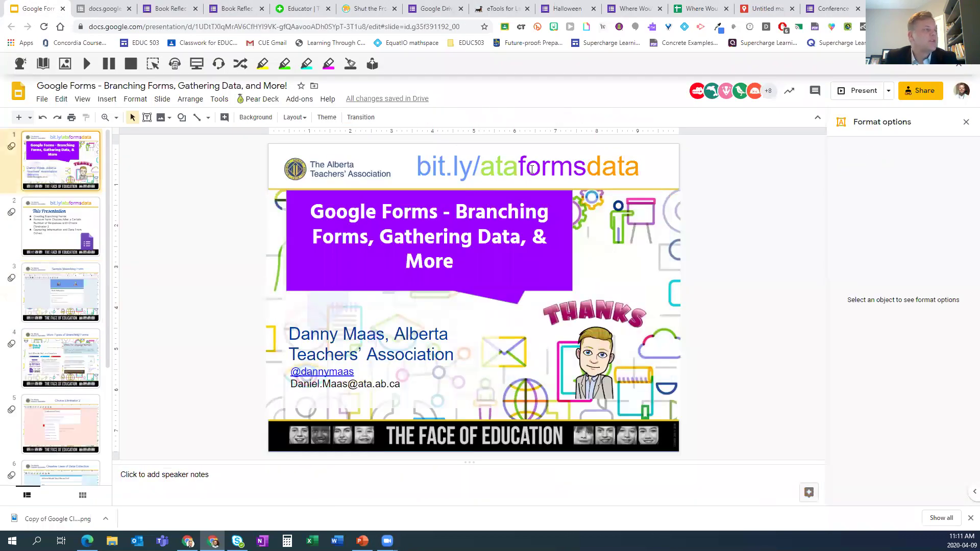
{"action": "left_click_drag", "start_coordinate": [638, 166], "coordinate": [425, 161]}
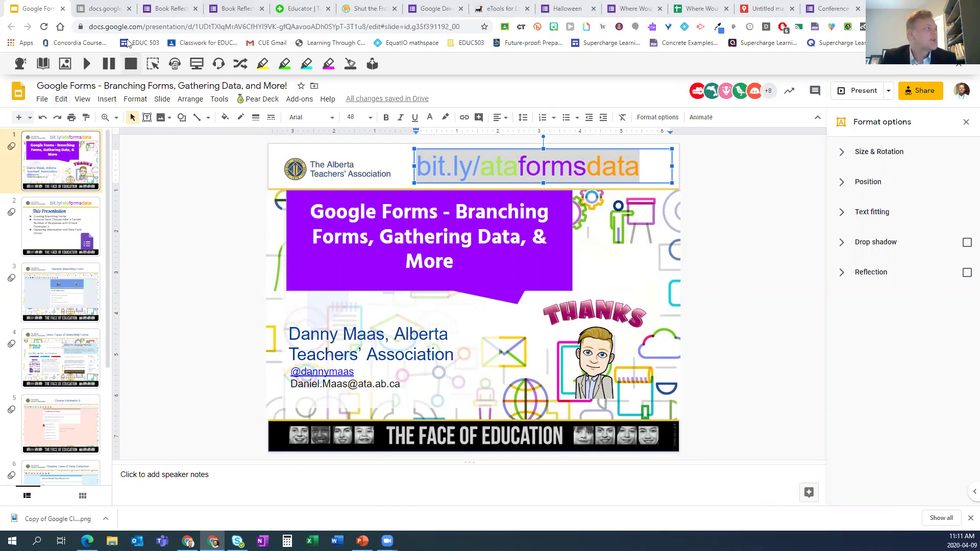
- Show the Sample Branching Form slide in the presentation
{"action": "left_click", "coordinate": [187, 11]}
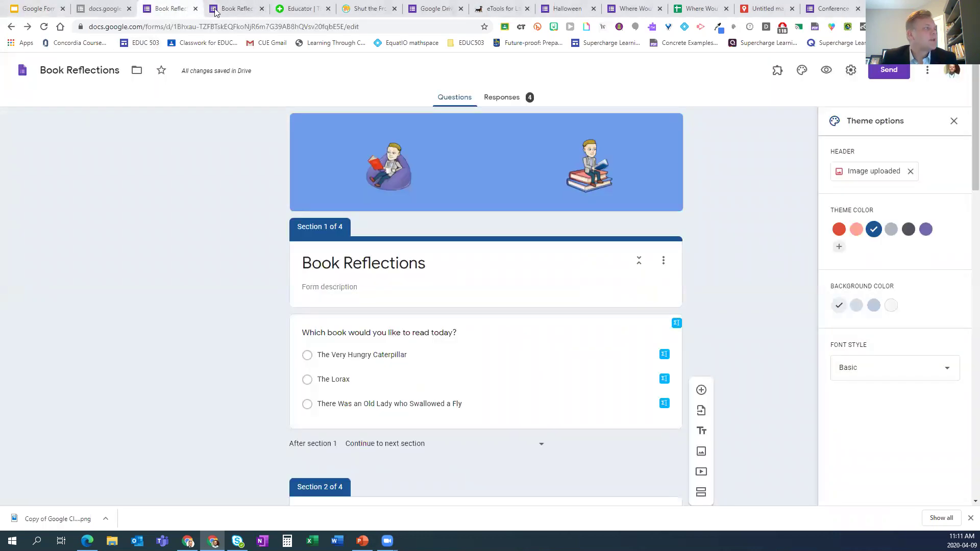
{"action": "left_click", "coordinate": [44, 14]}
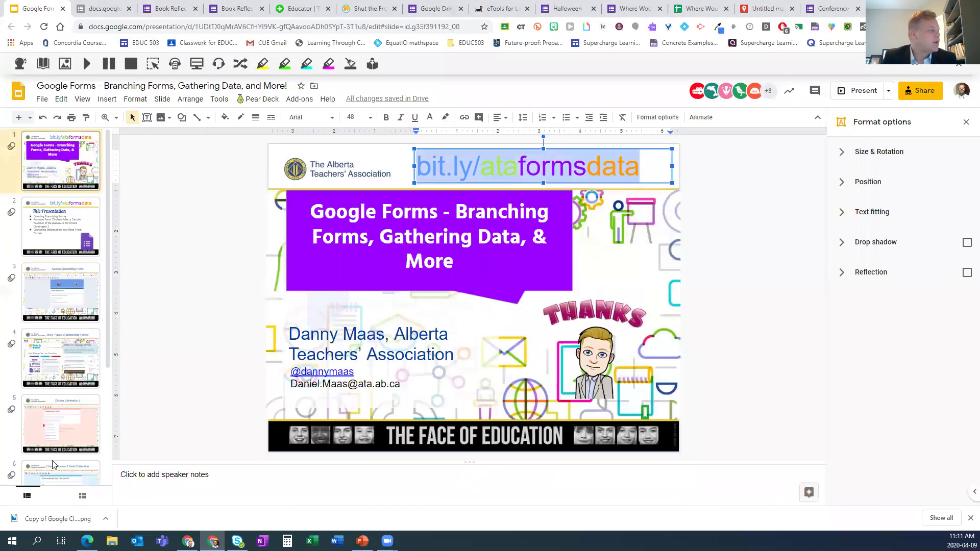
{"action": "left_click", "coordinate": [76, 300]}
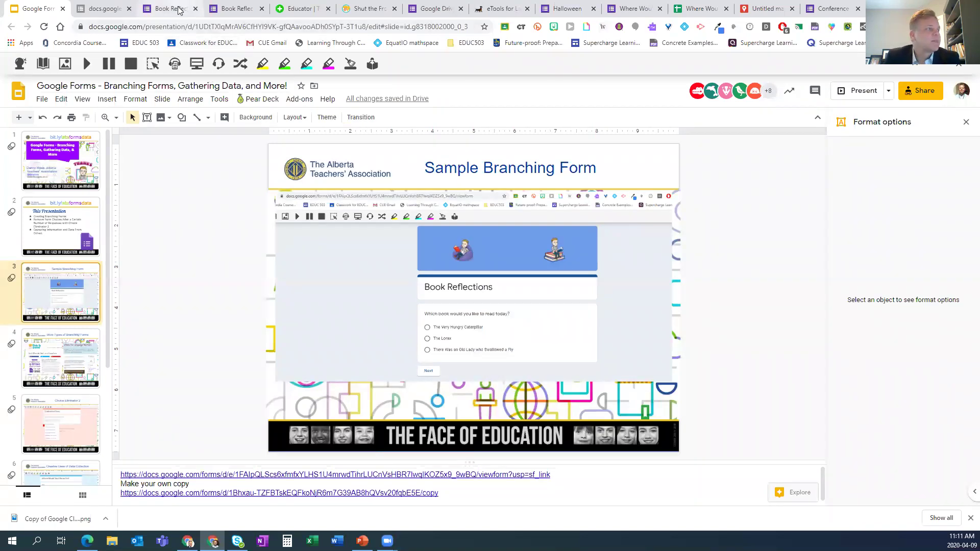
- Switch to the Book Reflections form and expand the question "Which book would you like to read today?" to view its answer branching
{"action": "left_click", "coordinate": [234, 10]}
{"action": "left_click", "coordinate": [173, 8]}
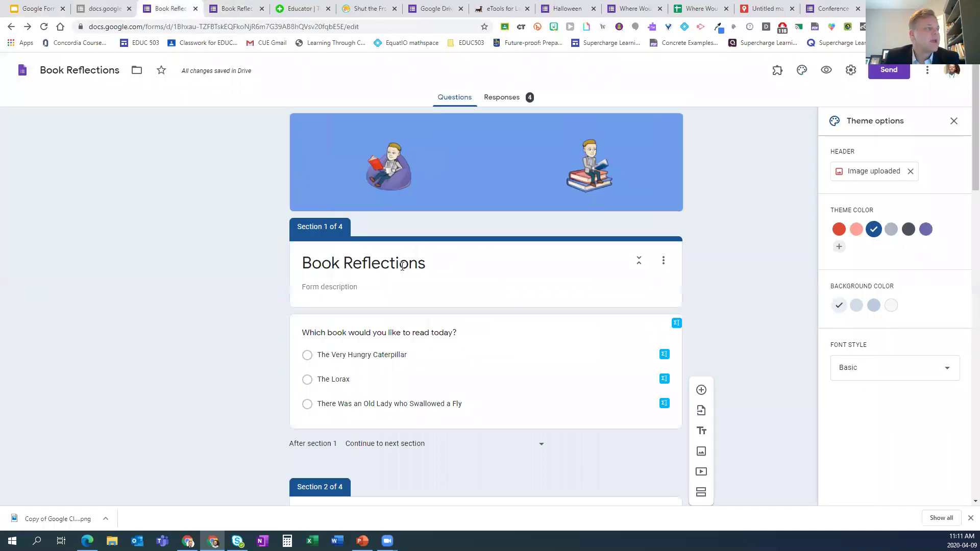
{"action": "scroll", "coordinate": [440, 269], "scroll_direction": "down", "scroll_amount": 2}
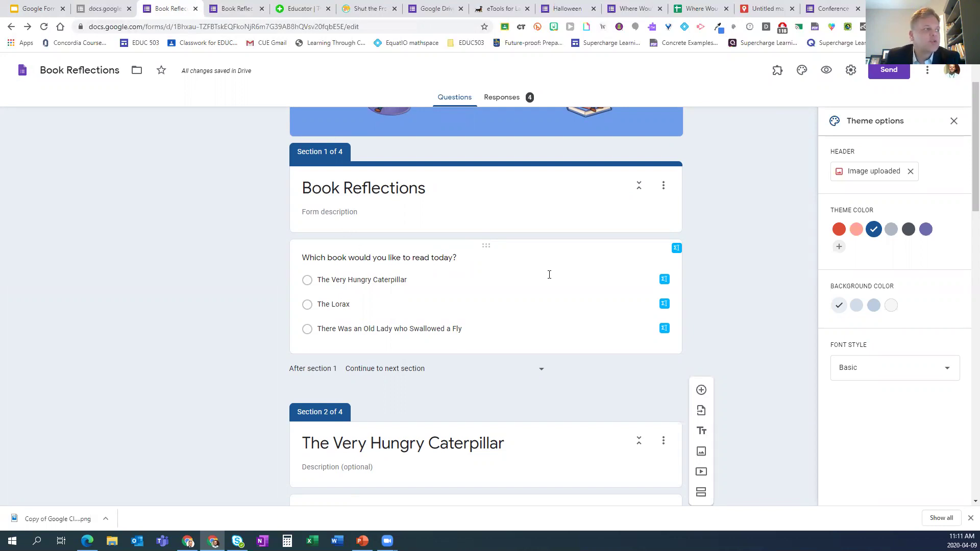
{"action": "left_click", "coordinate": [517, 263]}
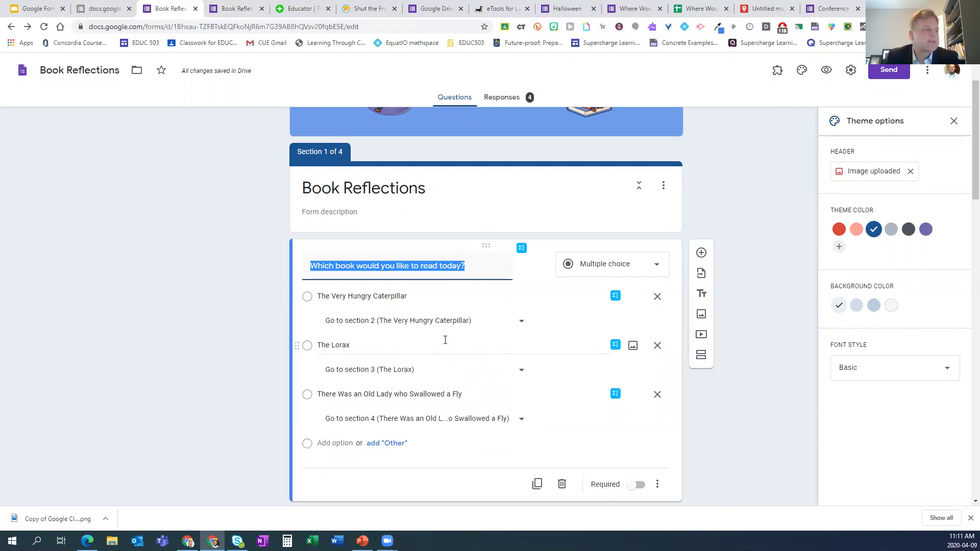
{"action": "scroll", "coordinate": [472, 327], "scroll_direction": "down", "scroll_amount": 1}
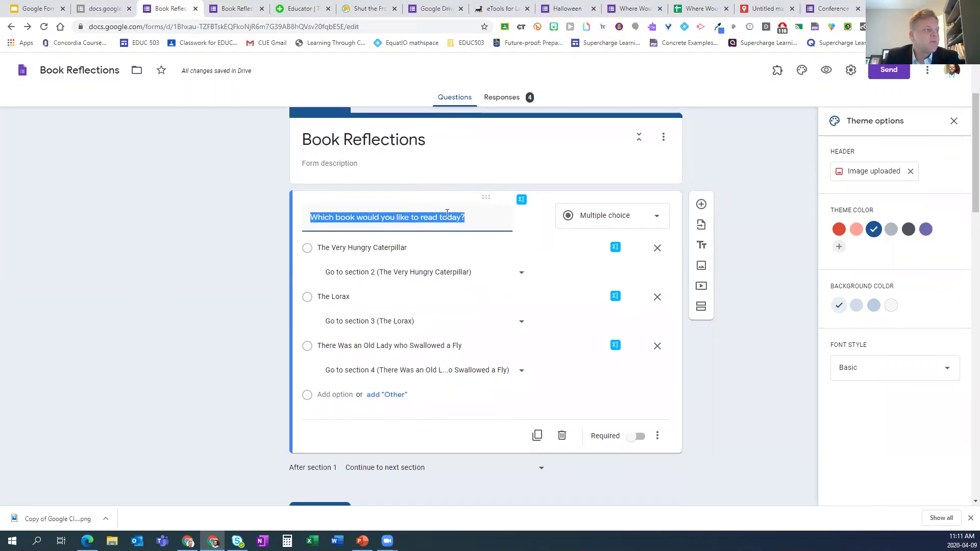
- Examine the book question's additional options, including "Go to section based on answer", without changing any
{"action": "left_click", "coordinate": [658, 436]}
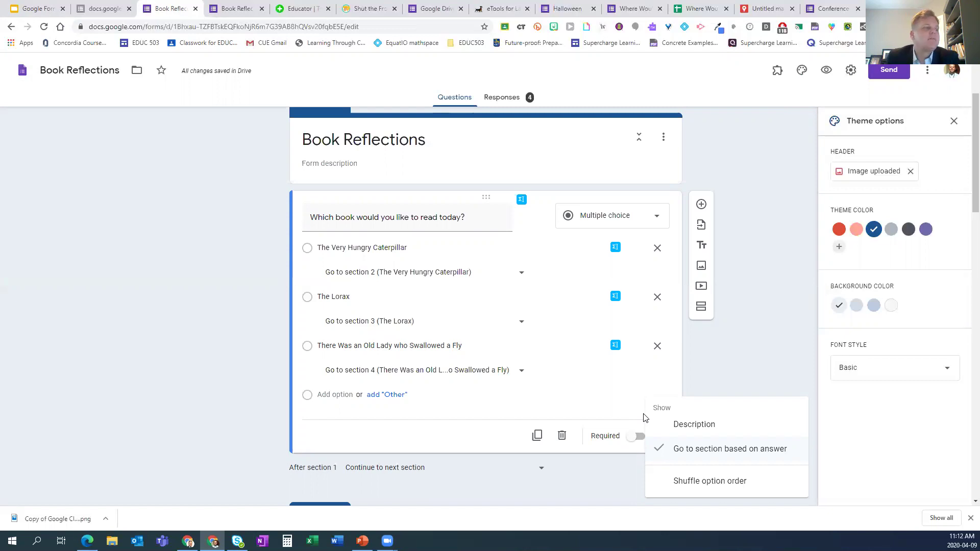
{"action": "left_click", "coordinate": [706, 364]}
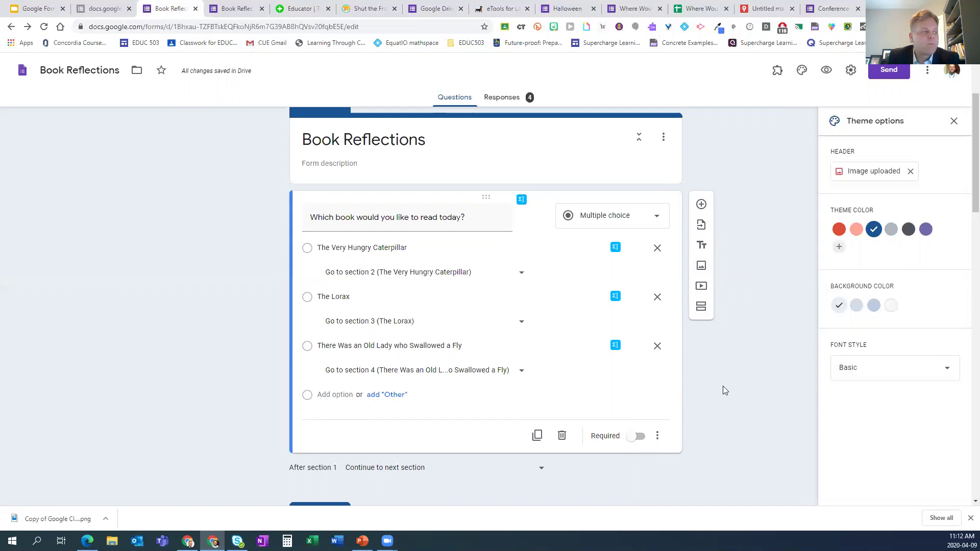
{"action": "scroll", "coordinate": [723, 383], "scroll_direction": "down", "scroll_amount": 3}
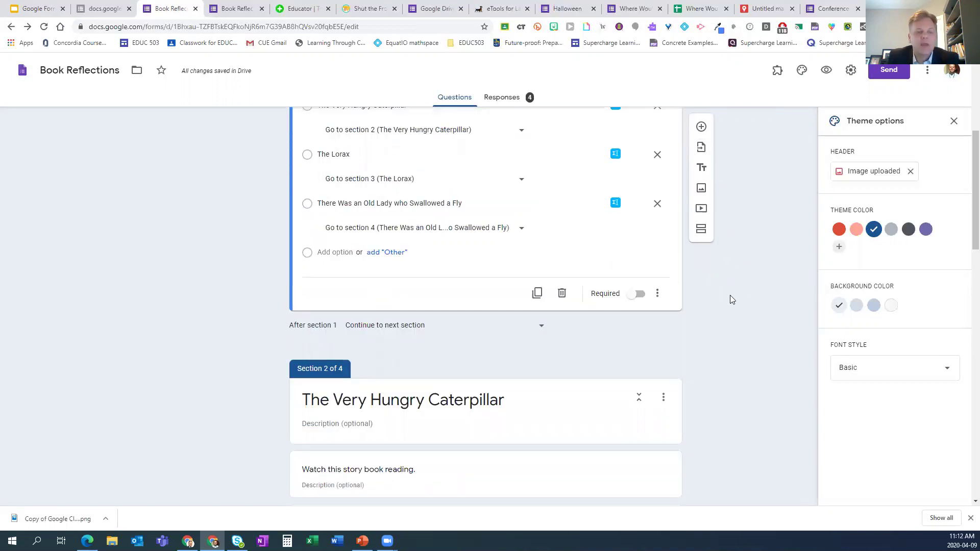
{"action": "scroll", "coordinate": [732, 300], "scroll_direction": "up", "scroll_amount": 1}
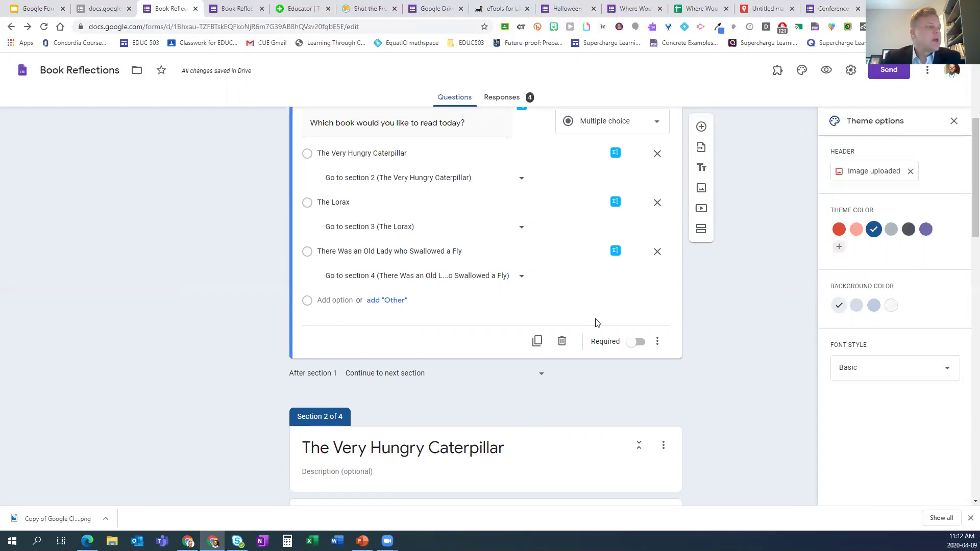
{"action": "left_click", "coordinate": [657, 341]}
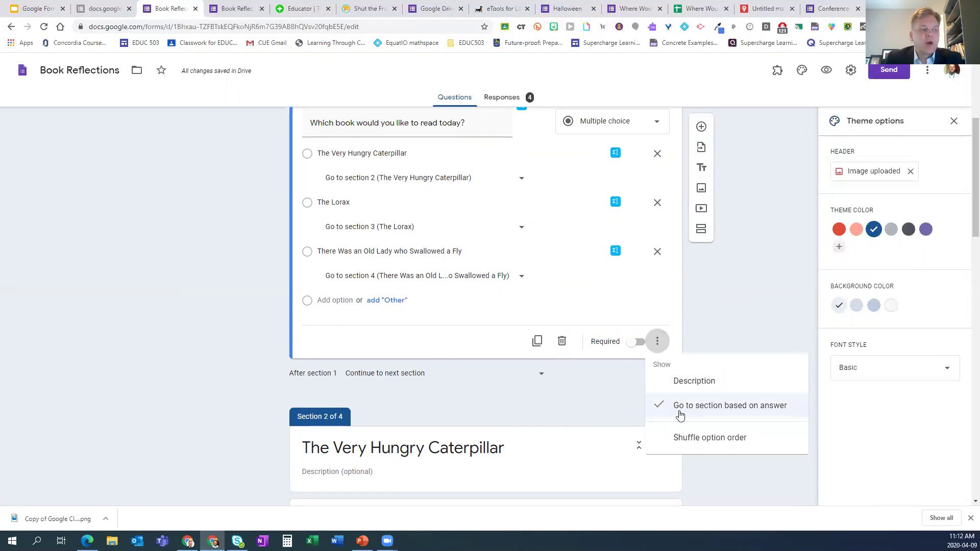
{"action": "left_click", "coordinate": [720, 316]}
- Look through sections 2 to 4 of the form with their story videos, and return to the book question
{"action": "scroll", "coordinate": [704, 315], "scroll_direction": "down", "scroll_amount": 3}
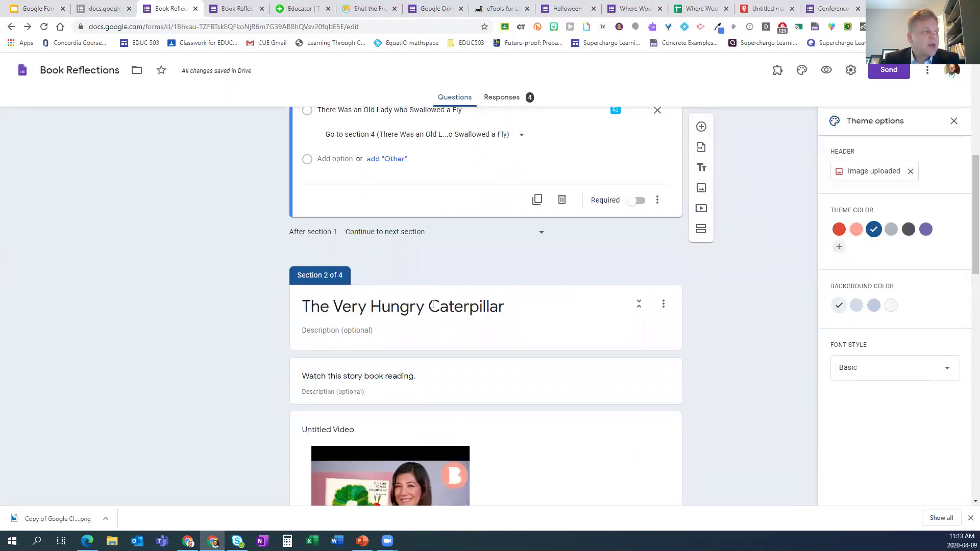
{"action": "scroll", "coordinate": [432, 305], "scroll_direction": "down", "scroll_amount": 4}
{"action": "scroll", "coordinate": [613, 311], "scroll_direction": "up", "scroll_amount": 1}
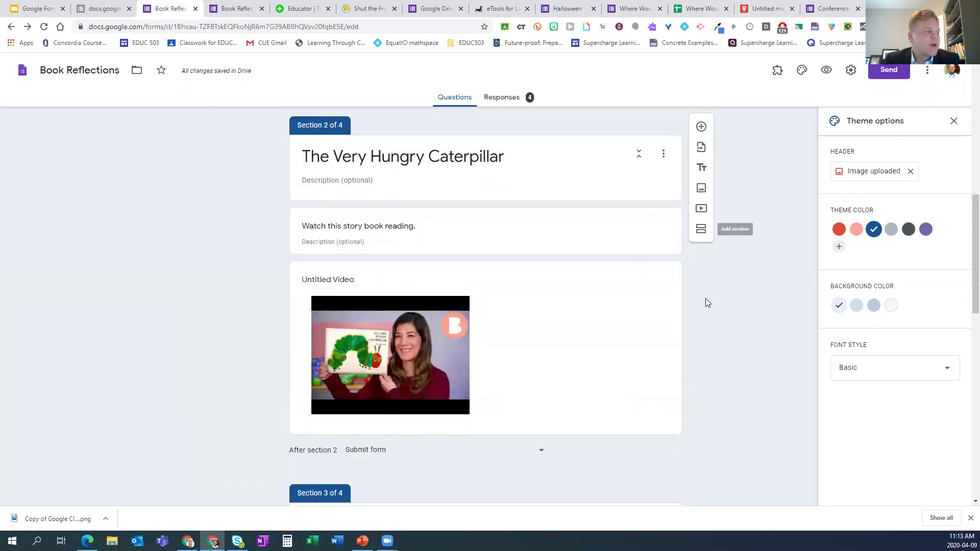
{"action": "scroll", "coordinate": [705, 303], "scroll_direction": "down", "scroll_amount": 8}
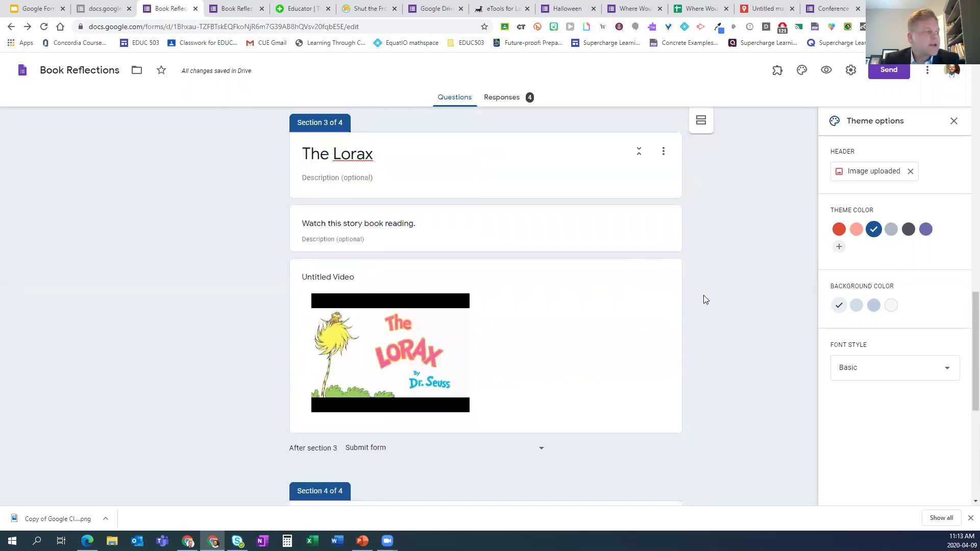
{"action": "scroll", "coordinate": [703, 300], "scroll_direction": "down", "scroll_amount": 6}
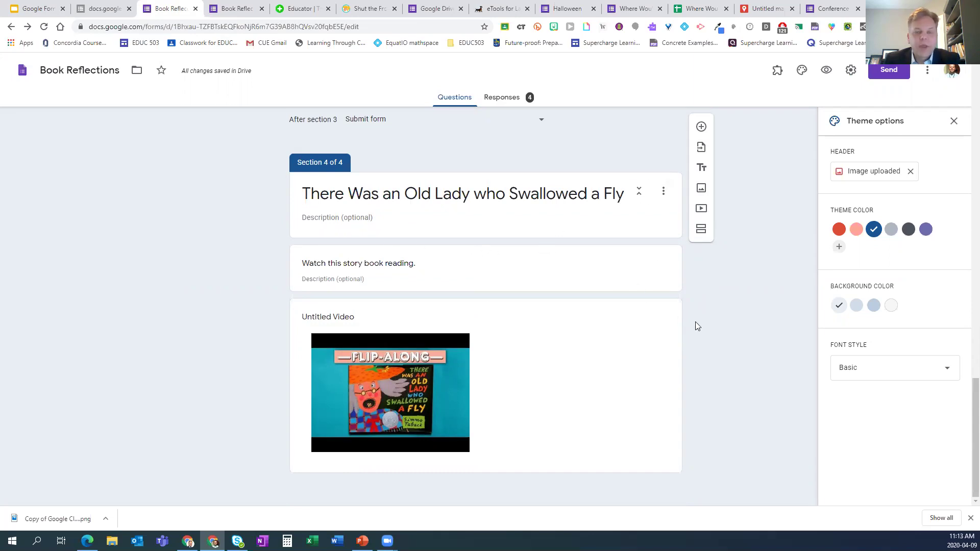
{"action": "scroll", "coordinate": [695, 321], "scroll_direction": "up", "scroll_amount": 4}
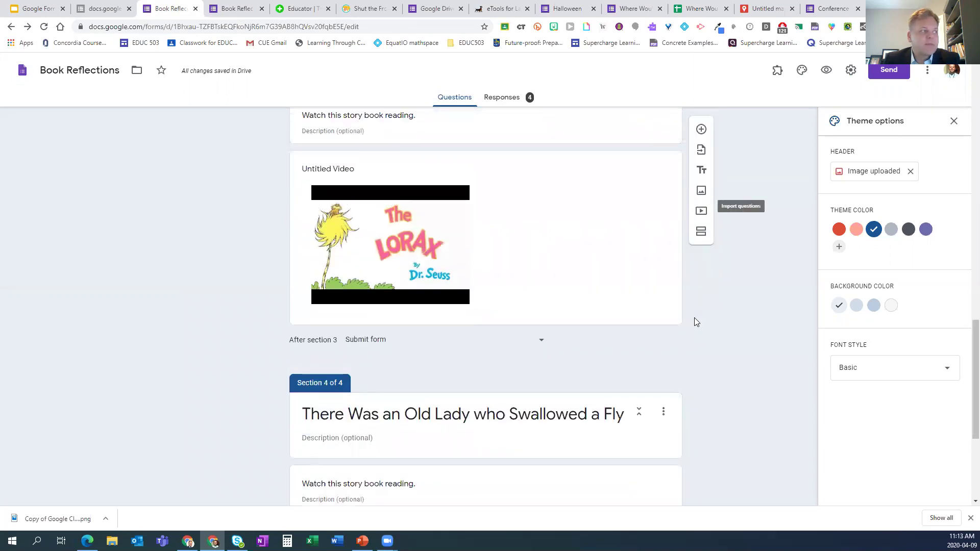
{"action": "scroll", "coordinate": [696, 321], "scroll_direction": "down", "scroll_amount": 2}
{"action": "scroll", "coordinate": [695, 319], "scroll_direction": "up", "scroll_amount": 8}
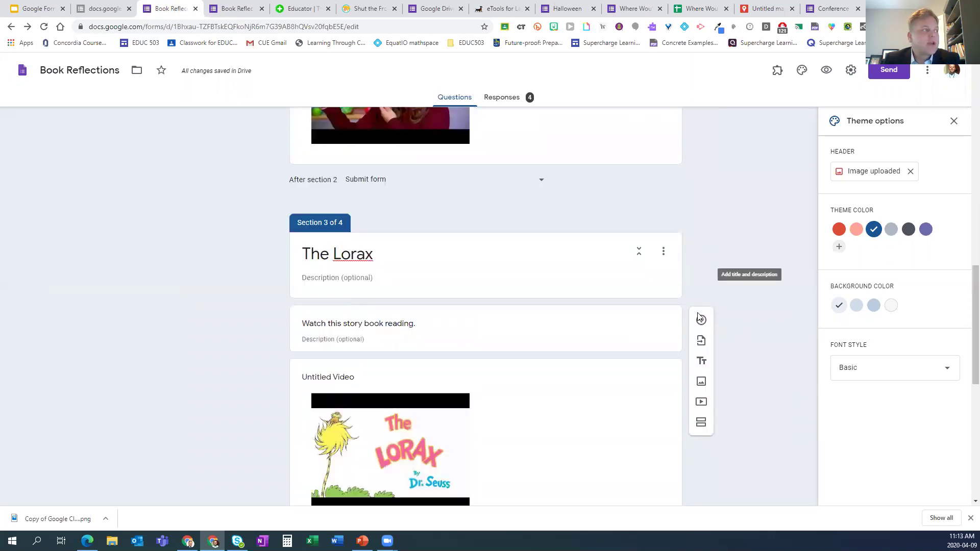
{"action": "scroll", "coordinate": [695, 314], "scroll_direction": "up", "scroll_amount": 6}
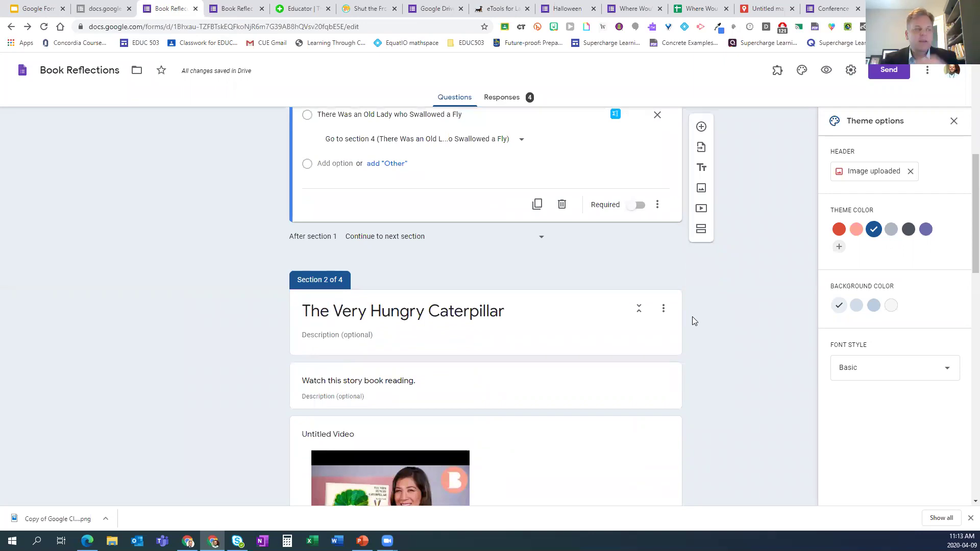
{"action": "scroll", "coordinate": [753, 357], "scroll_direction": "up", "scroll_amount": 3}
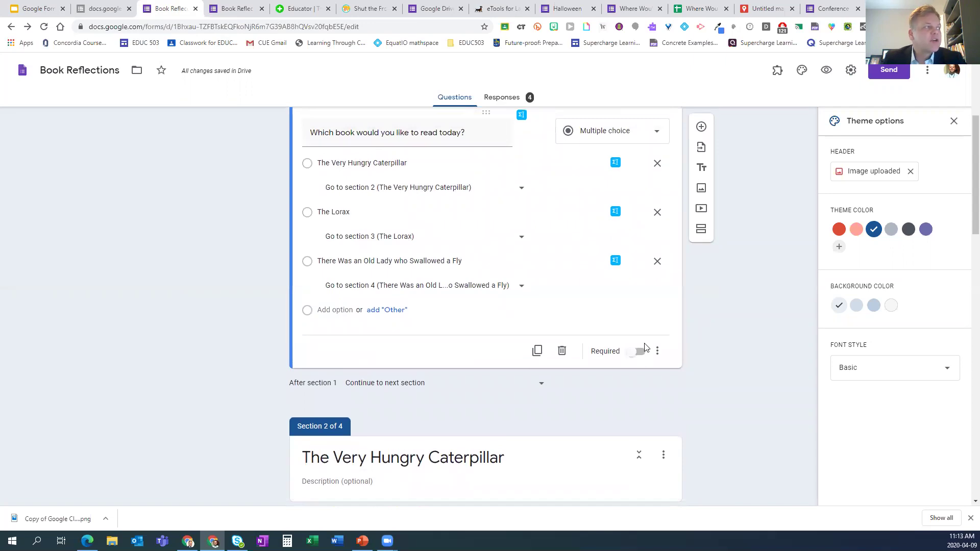
{"action": "scroll", "coordinate": [628, 350], "scroll_direction": "up", "scroll_amount": 1}
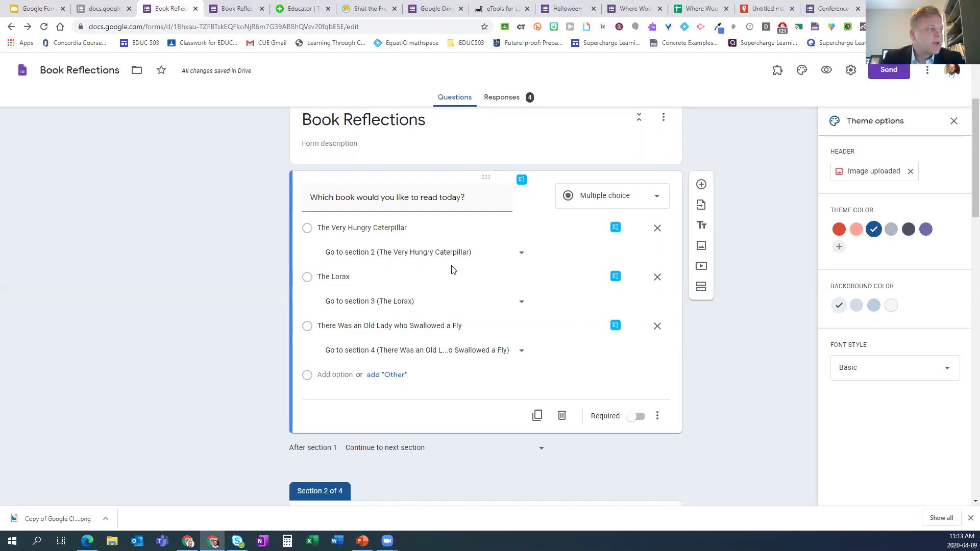
- Review the destinations offered for The Very Hungry Caterpillar answer and for what follows section 2, keeping both as set
{"action": "left_click", "coordinate": [521, 256]}
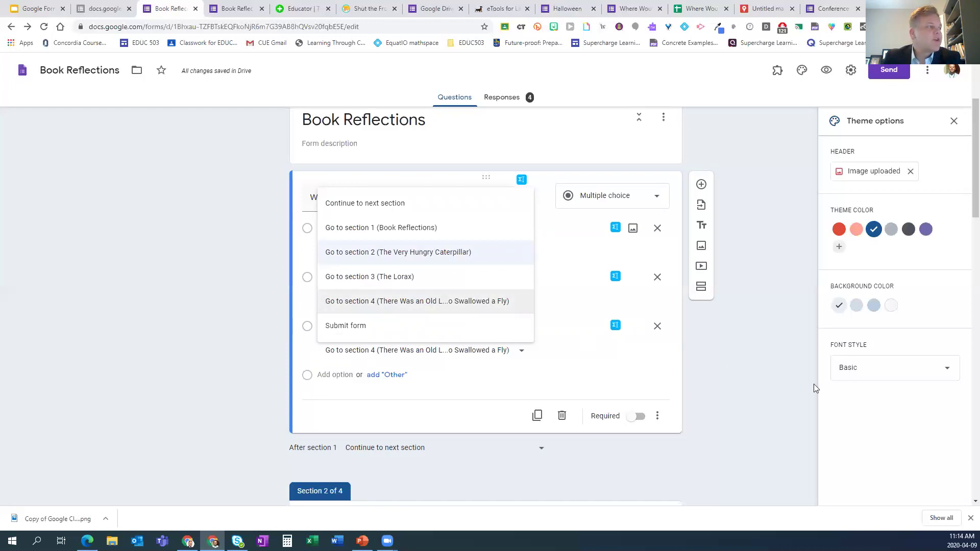
{"action": "left_click", "coordinate": [765, 365]}
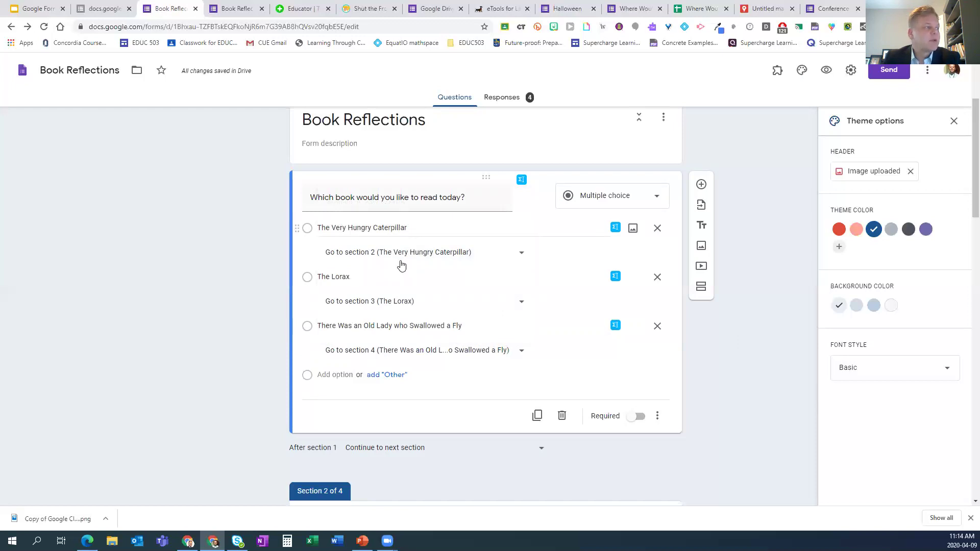
{"action": "scroll", "coordinate": [391, 266], "scroll_direction": "down", "scroll_amount": 4}
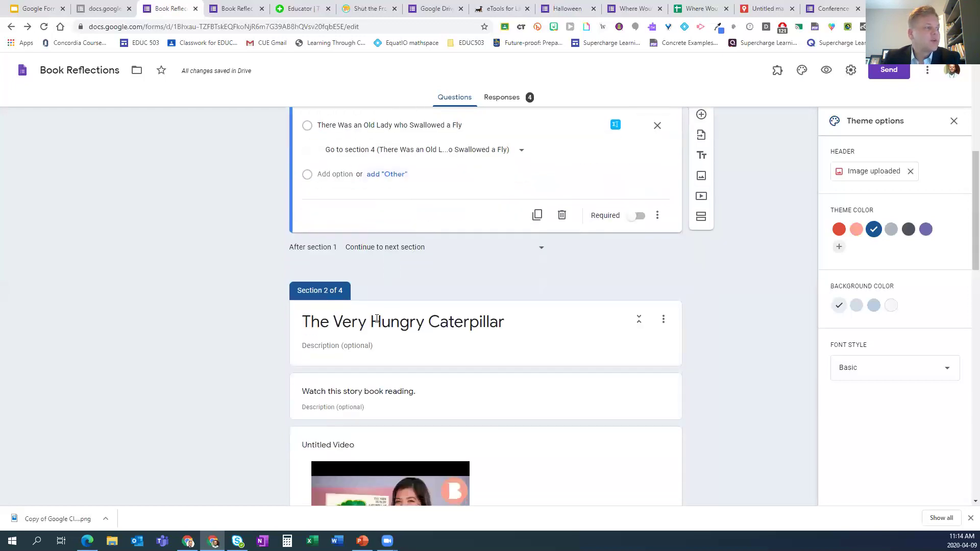
{"action": "scroll", "coordinate": [378, 318], "scroll_direction": "down", "scroll_amount": 2}
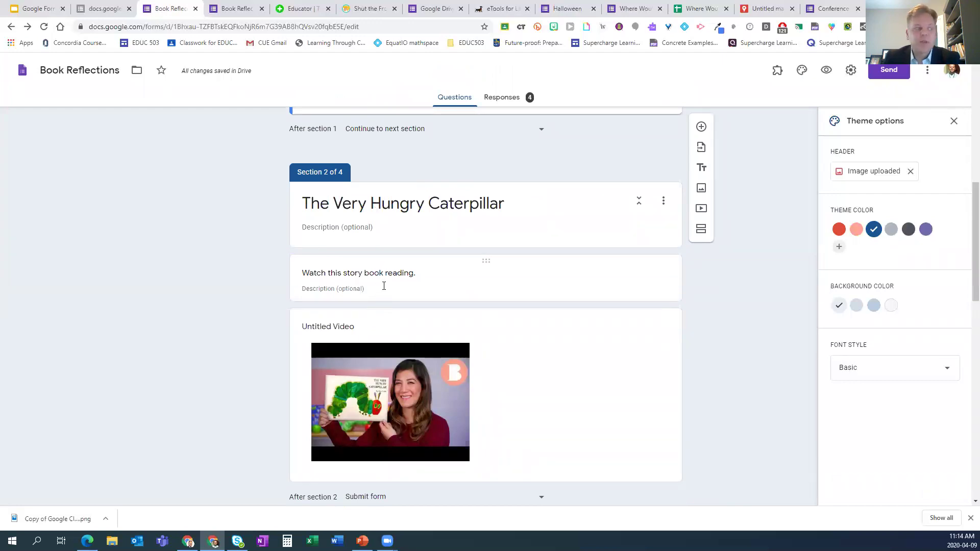
{"action": "scroll", "coordinate": [417, 323], "scroll_direction": "down", "scroll_amount": 1}
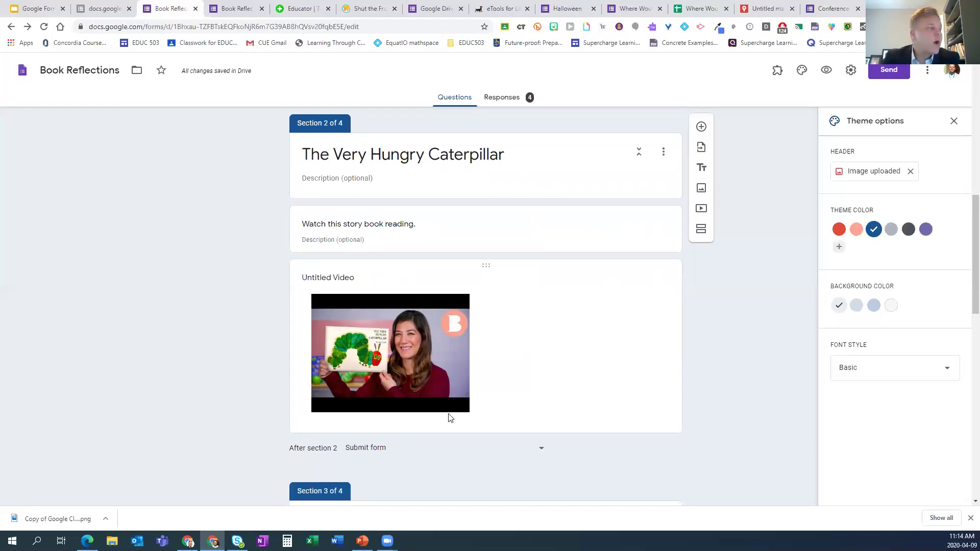
{"action": "left_click", "coordinate": [532, 452]}
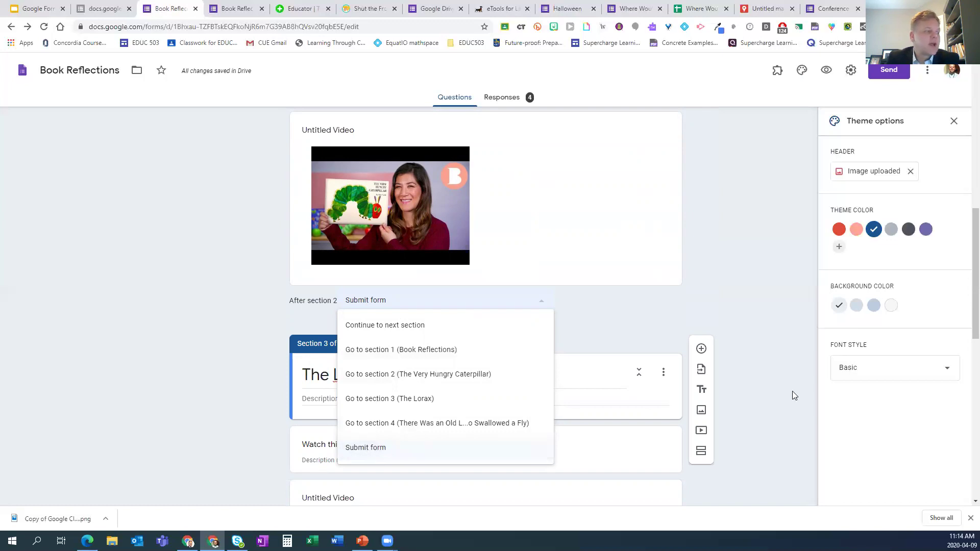
{"action": "left_click", "coordinate": [751, 357]}
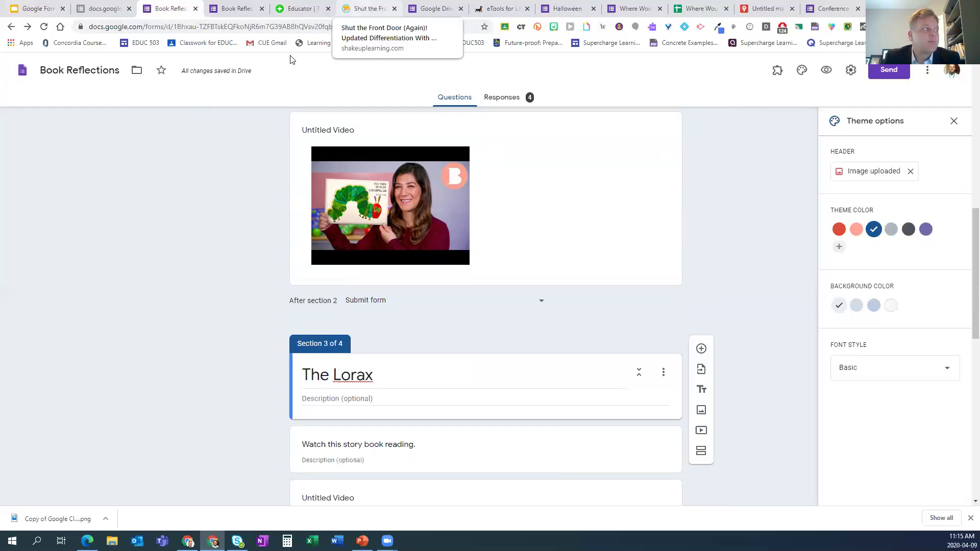
- View the Shake Up Learning article on differentiating questions with Google Forms, including its branching diagram and introduction
{"action": "left_click", "coordinate": [366, 8]}
{"action": "scroll", "coordinate": [326, 188], "scroll_direction": "up", "scroll_amount": 3}
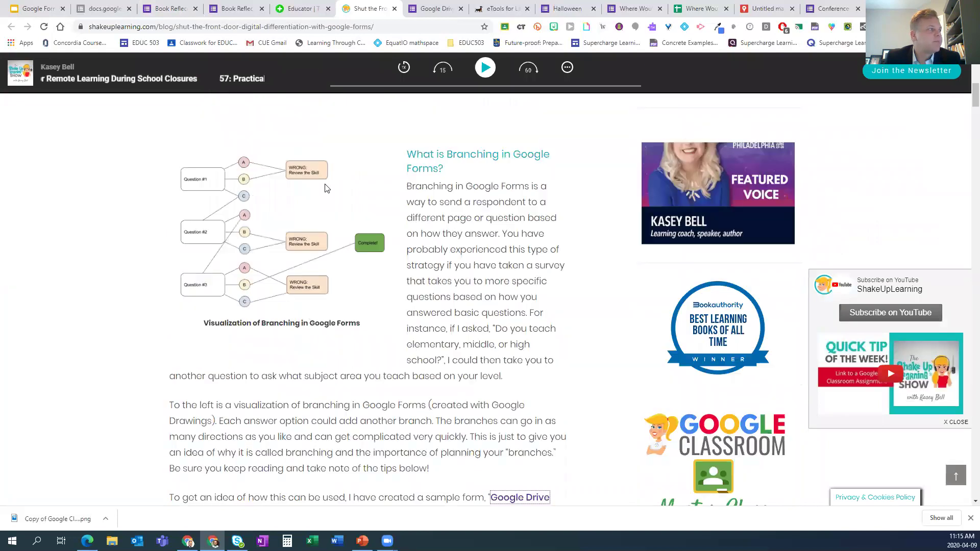
{"action": "scroll", "coordinate": [327, 188], "scroll_direction": "up", "scroll_amount": 10}
{"action": "scroll", "coordinate": [327, 187], "scroll_direction": "down", "scroll_amount": 4}
{"action": "scroll", "coordinate": [327, 181], "scroll_direction": "up", "scroll_amount": 1}
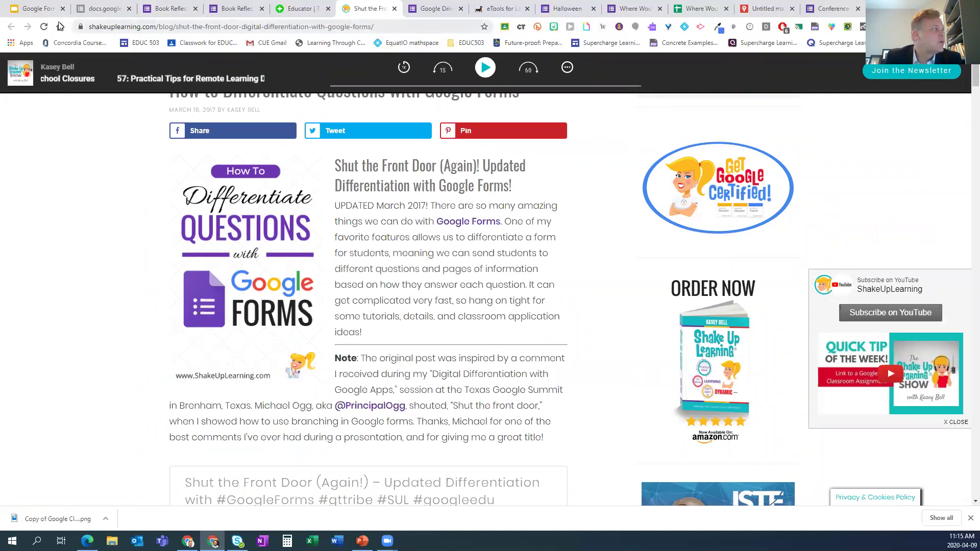
- Return to the presentation's "More Types of Branching Forms" slide and open the Sample Branching Form linked in its speaker notes
{"action": "left_click", "coordinate": [31, 9]}
{"action": "left_click", "coordinate": [51, 353]}
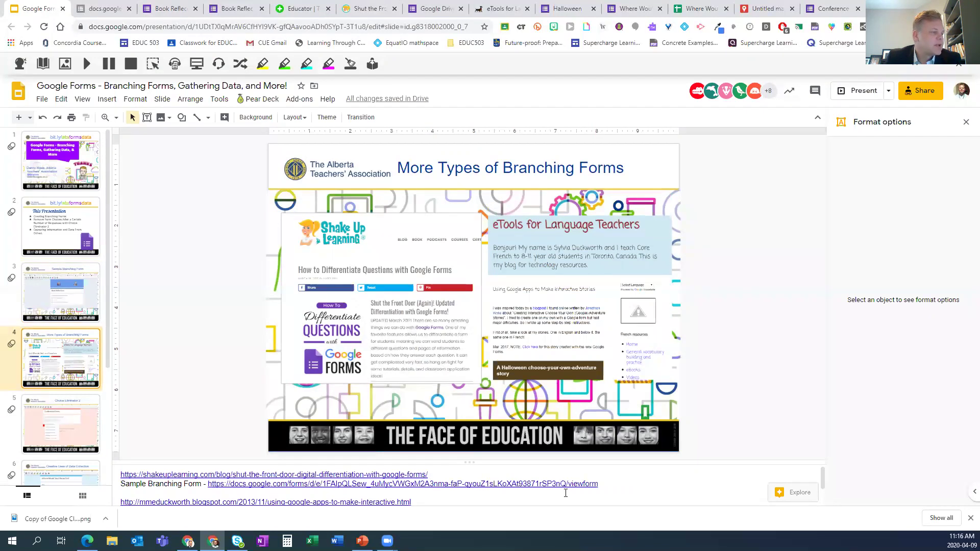
{"action": "left_click_drag", "start_coordinate": [598, 484], "coordinate": [209, 485]}
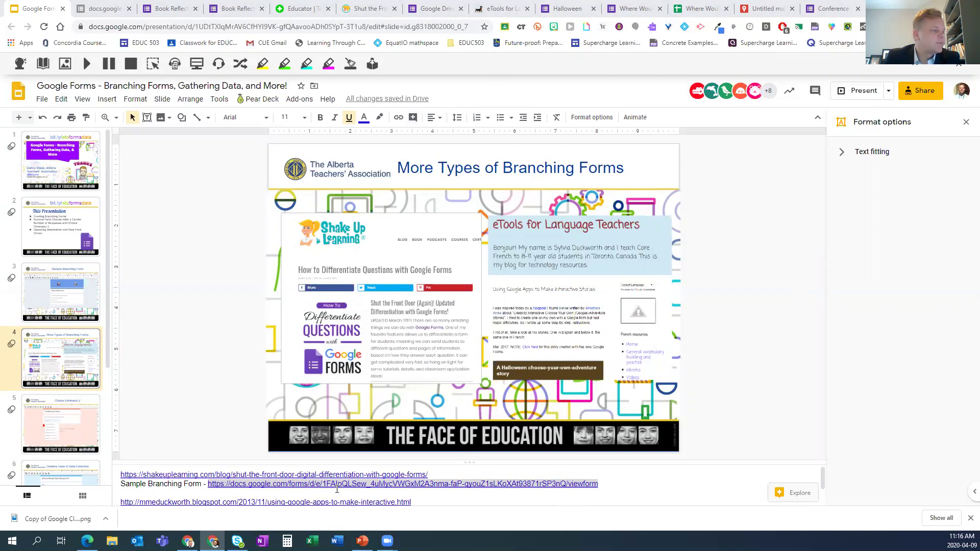
{"action": "left_click", "coordinate": [337, 484]}
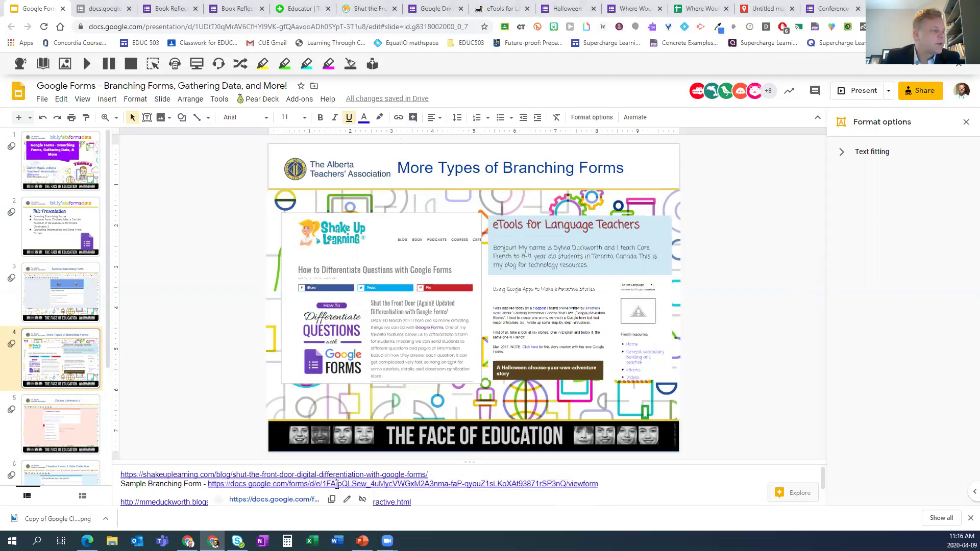
{"action": "left_click", "coordinate": [285, 501]}
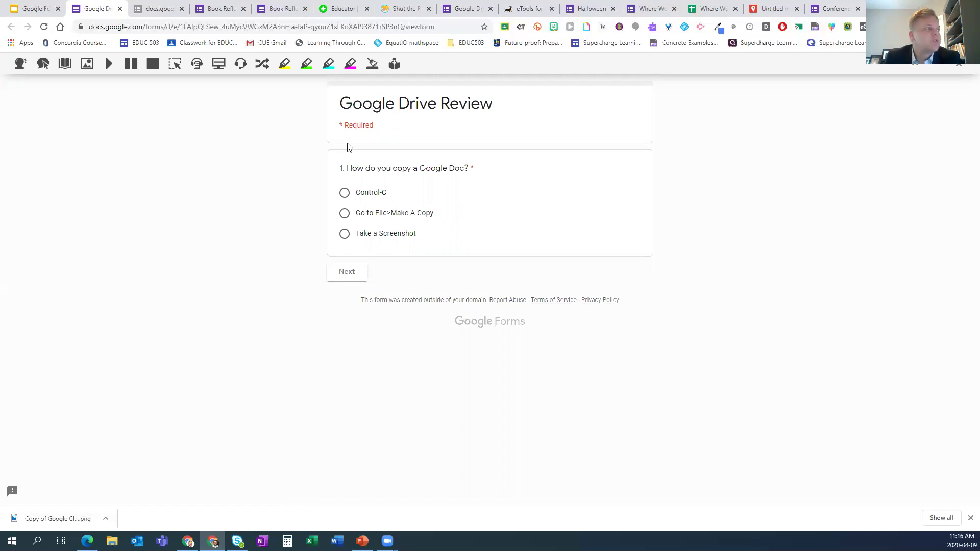
- Answer question 1 with "Go to File>Make A Copy" and continue, go back, and continue with "Control-C" instead
{"action": "left_click", "coordinate": [344, 213]}
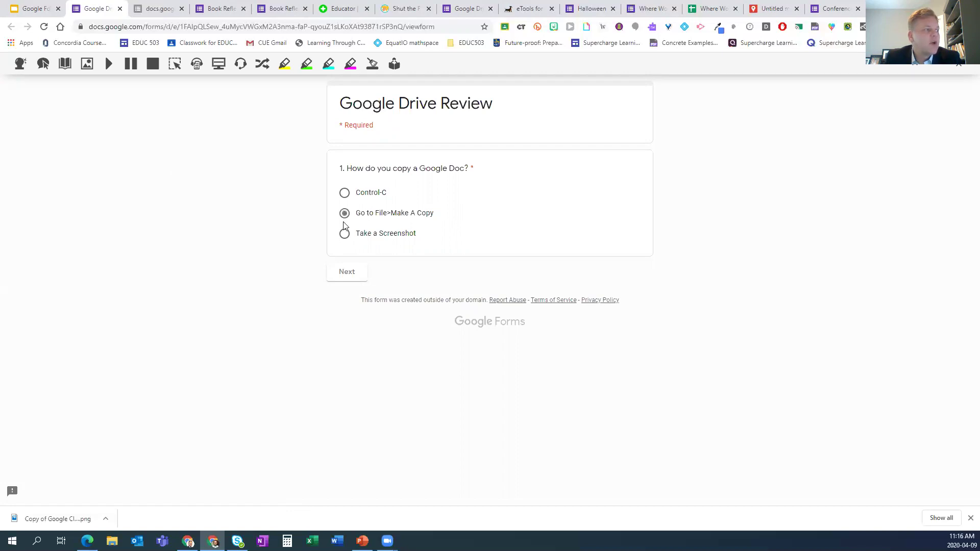
{"action": "left_click", "coordinate": [348, 276]}
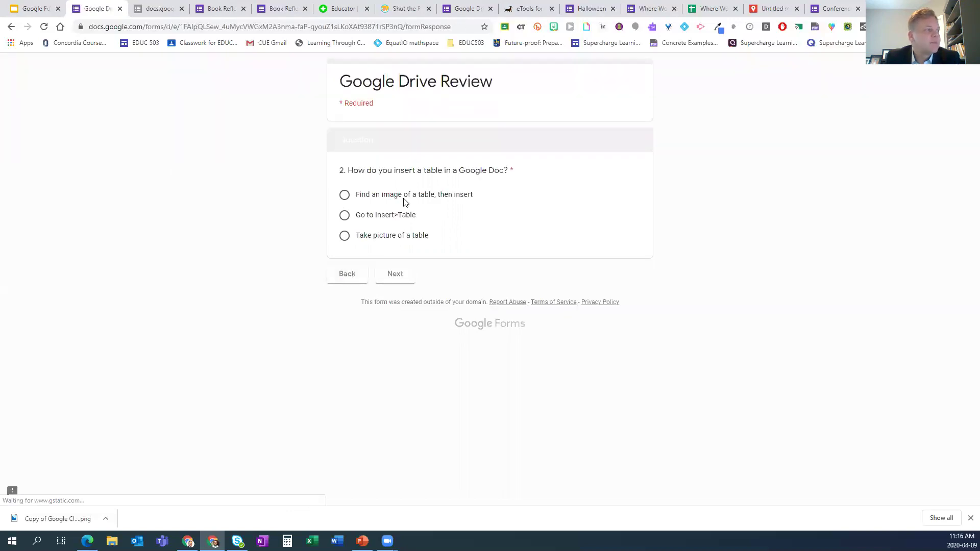
{"action": "left_click", "coordinate": [347, 295]}
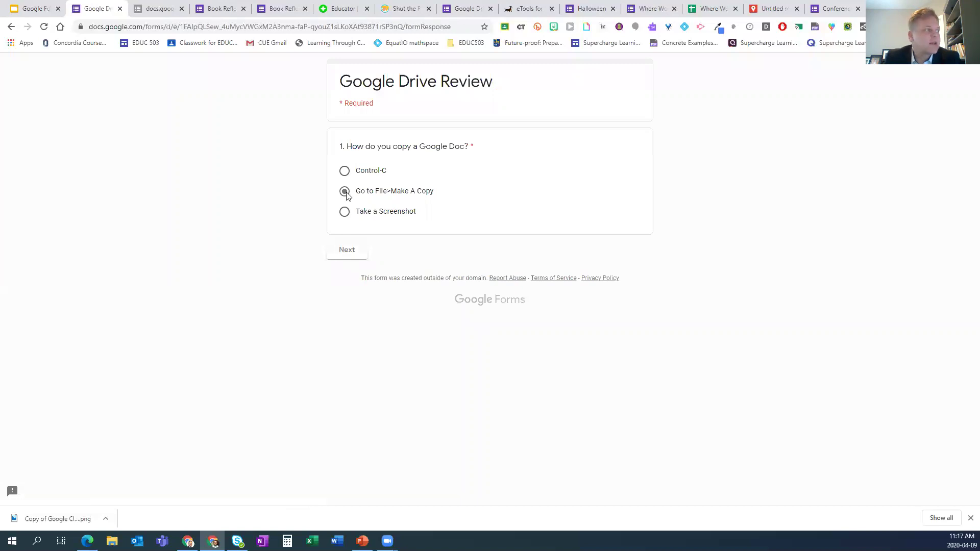
{"action": "left_click", "coordinate": [344, 194]}
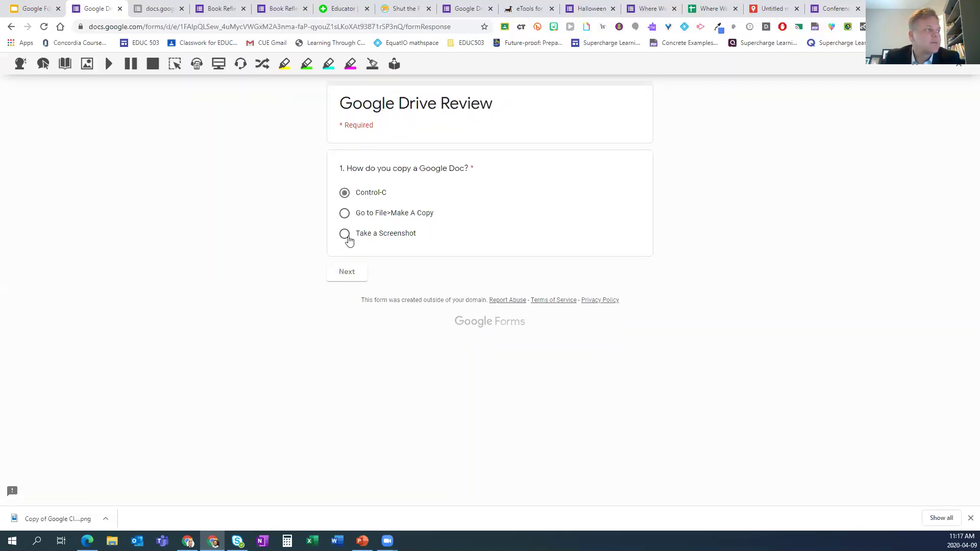
{"action": "left_click", "coordinate": [348, 273]}
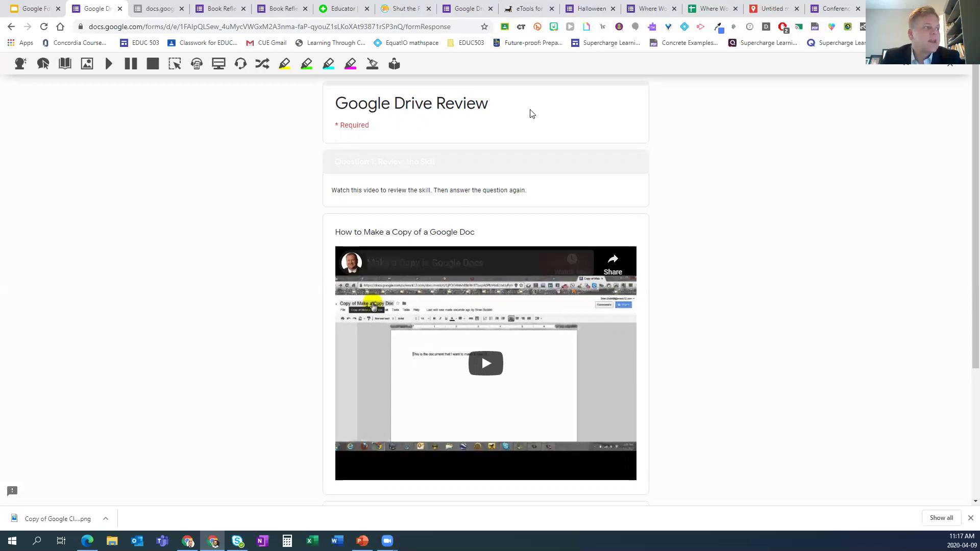
- Examine the question 1 review section, including its video on copying a Google Doc and the repeated question
{"action": "scroll", "coordinate": [715, 255], "scroll_direction": "down", "scroll_amount": 2}
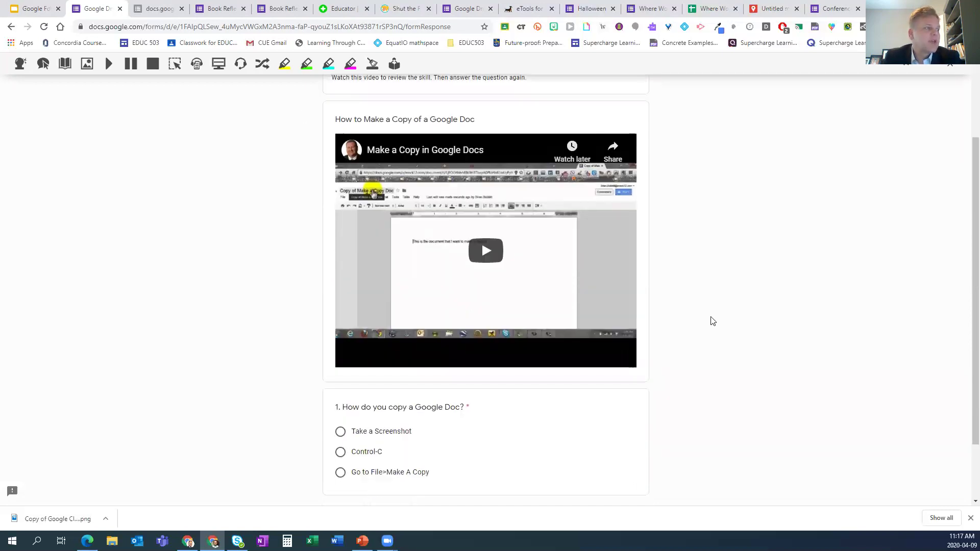
{"action": "scroll", "coordinate": [709, 322], "scroll_direction": "down", "scroll_amount": 2}
{"action": "scroll", "coordinate": [643, 220], "scroll_direction": "up", "scroll_amount": 1}
{"action": "scroll", "coordinate": [763, 237], "scroll_direction": "up", "scroll_amount": 2}
{"action": "scroll", "coordinate": [763, 238], "scroll_direction": "down", "scroll_amount": 3}
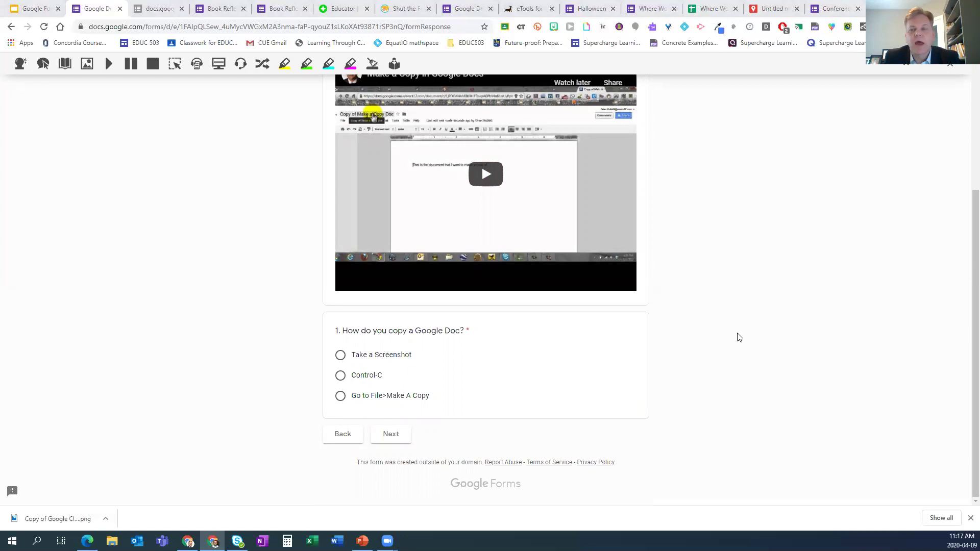
{"action": "scroll", "coordinate": [684, 309], "scroll_direction": "up", "scroll_amount": 4}
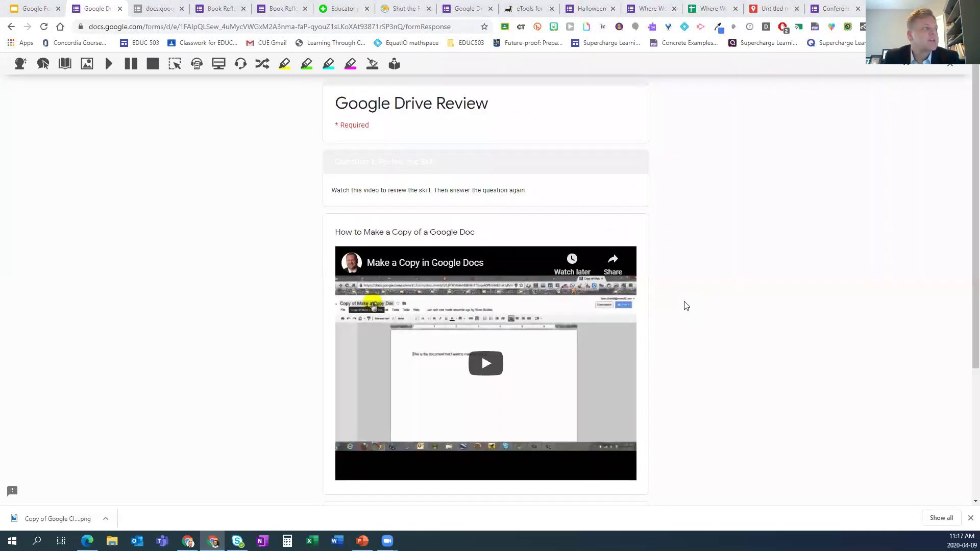
{"action": "scroll", "coordinate": [597, 293], "scroll_direction": "down", "scroll_amount": 2}
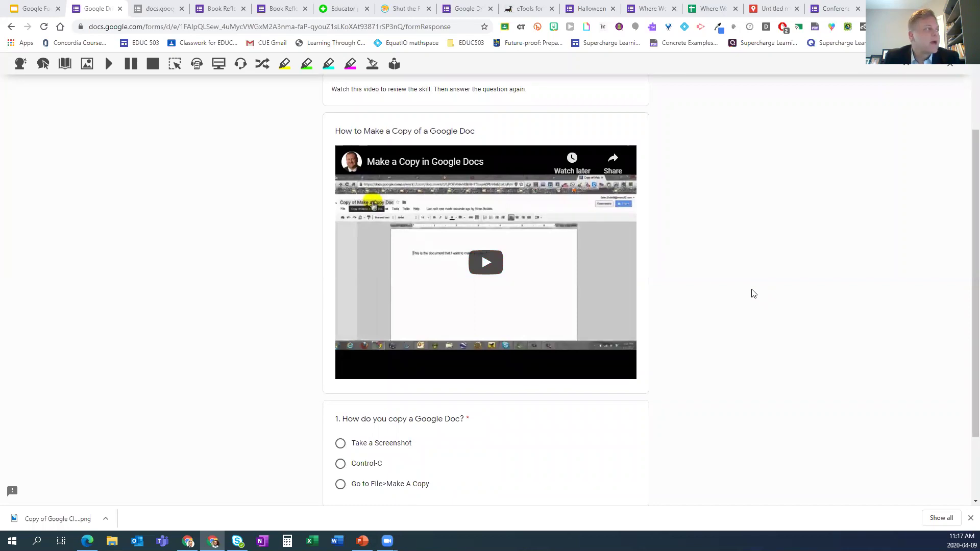
{"action": "scroll", "coordinate": [664, 250], "scroll_direction": "up", "scroll_amount": 2}
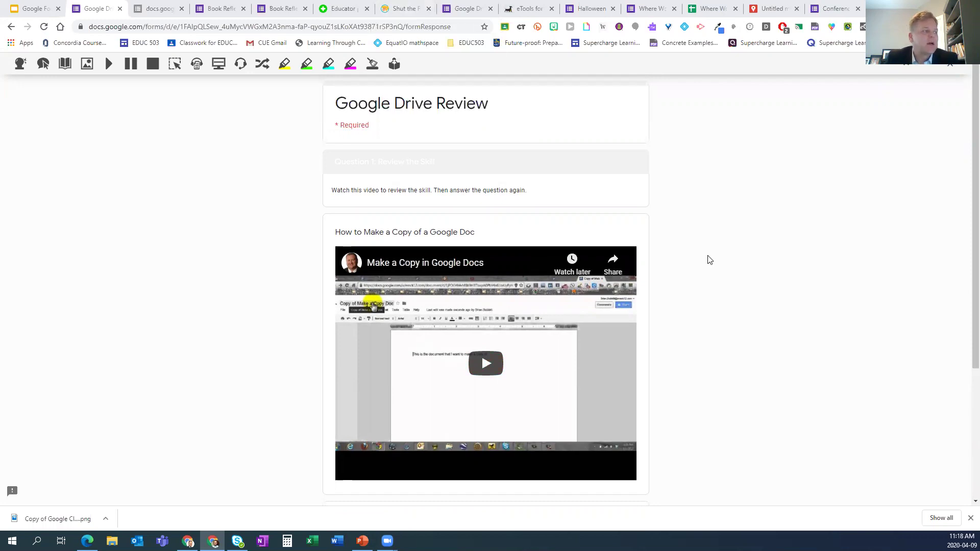
{"action": "scroll", "coordinate": [470, 402], "scroll_direction": "down", "scroll_amount": 3}
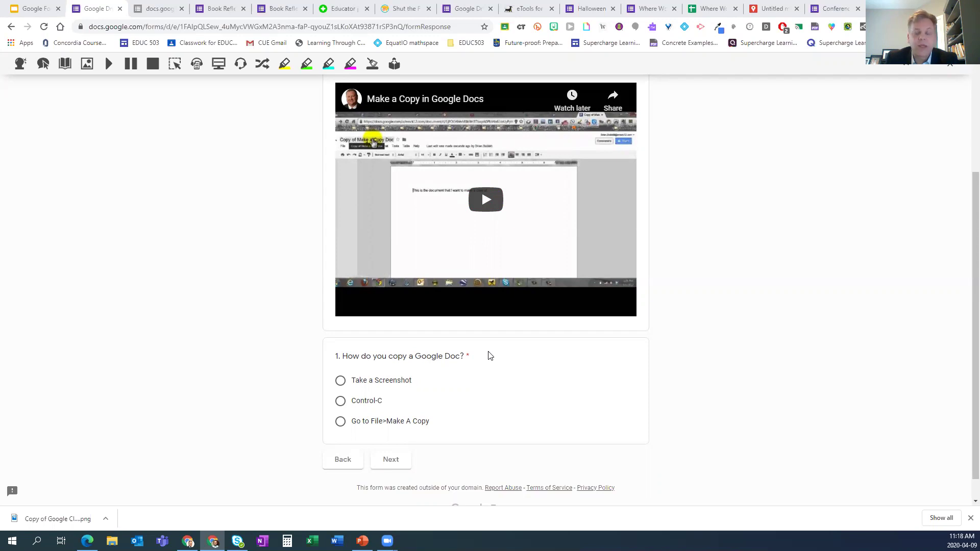
{"action": "scroll", "coordinate": [490, 332], "scroll_direction": "up", "scroll_amount": 3}
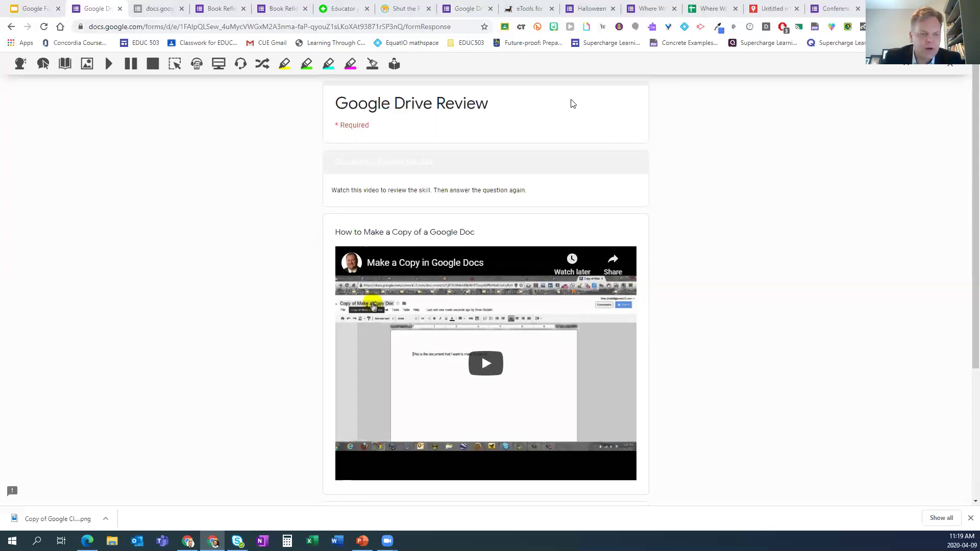
- Open the eTools for Language Teachers article through the slide's linked screenshot and view its Halloween choose-your-own-adventure story
{"action": "left_click", "coordinate": [522, 9]}
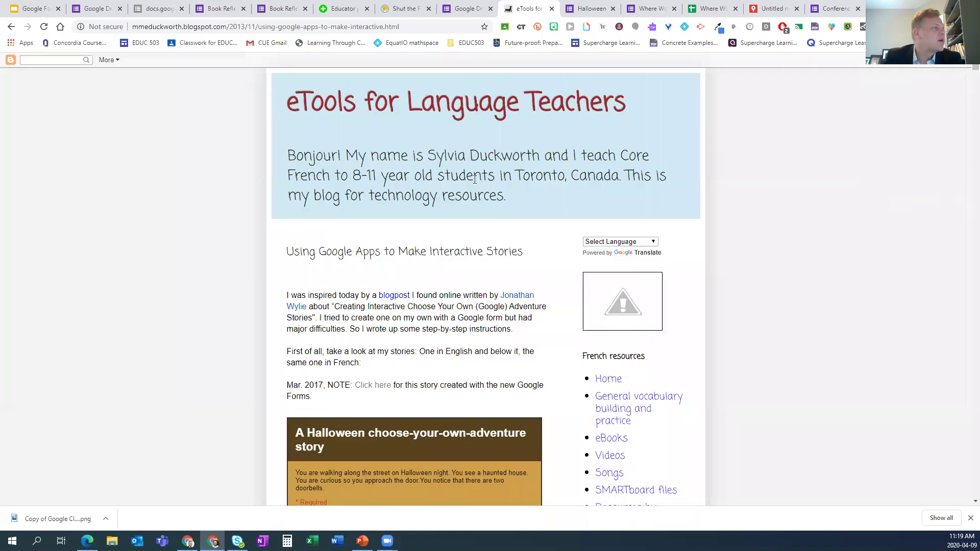
{"action": "left_click", "coordinate": [30, 9]}
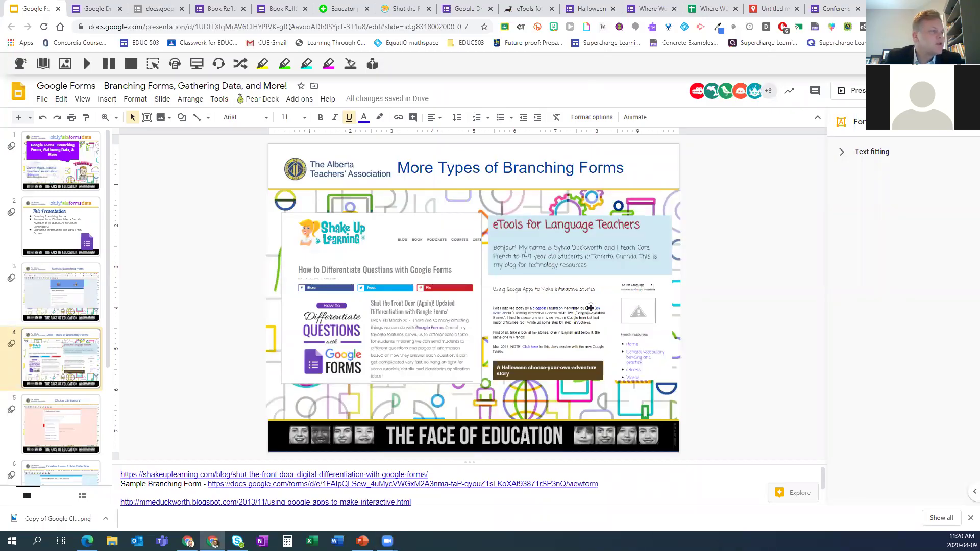
{"action": "left_click", "coordinate": [576, 270]}
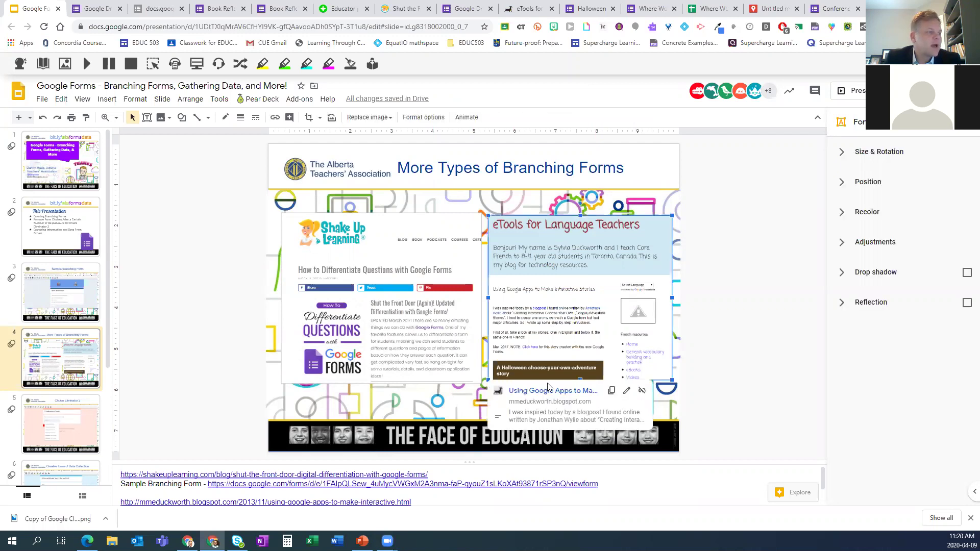
{"action": "left_click", "coordinate": [549, 388]}
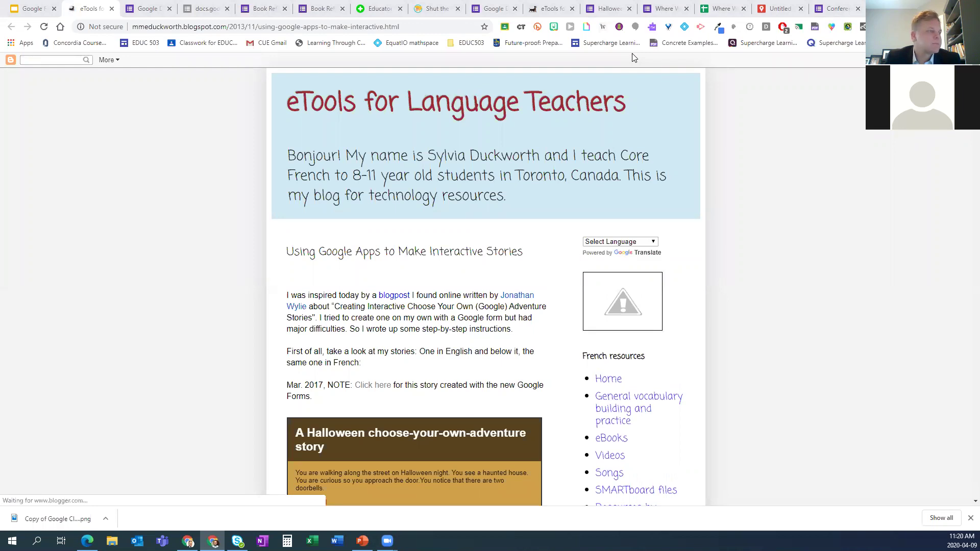
{"action": "scroll", "coordinate": [549, 332], "scroll_direction": "down", "scroll_amount": 5}
{"action": "scroll", "coordinate": [546, 319], "scroll_direction": "down", "scroll_amount": 1}
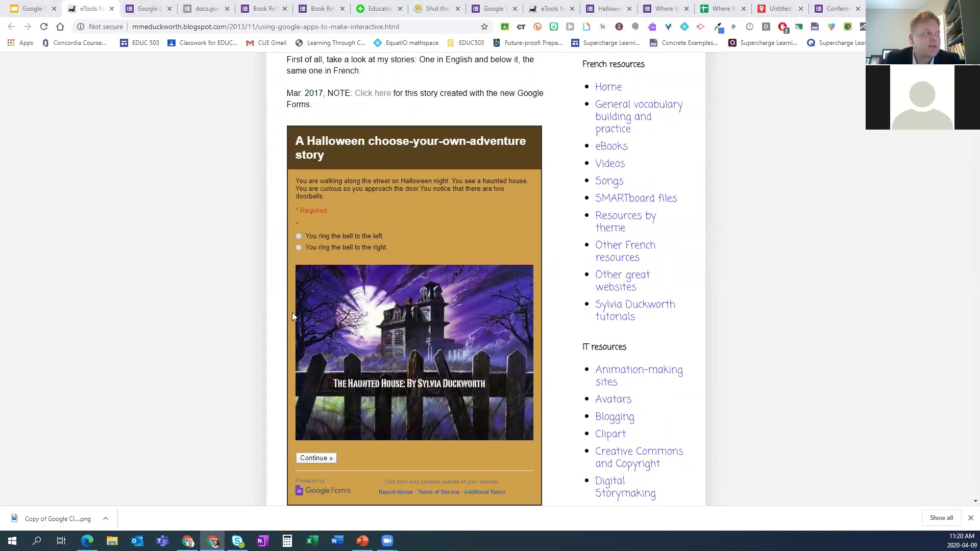
{"action": "scroll", "coordinate": [370, 266], "scroll_direction": "up", "scroll_amount": 2}
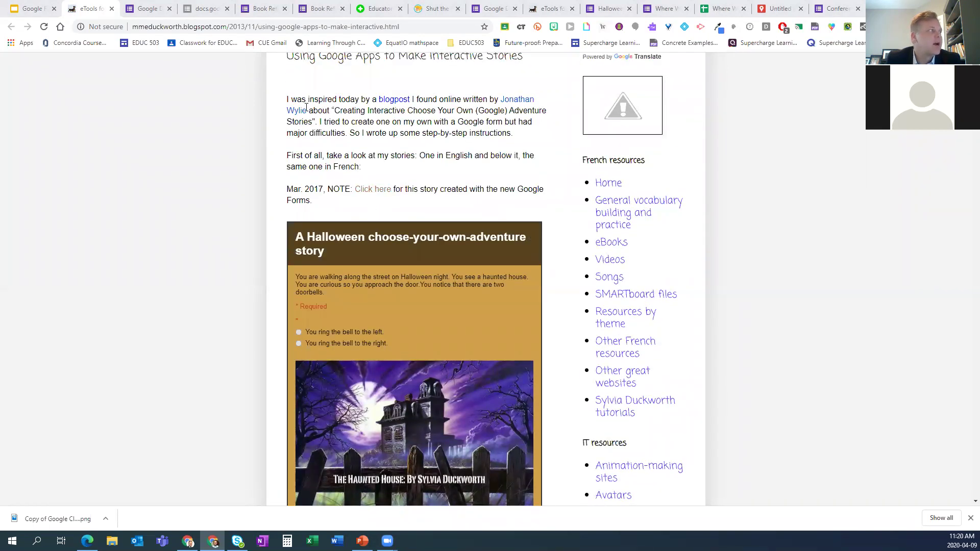
- Open the Sample Choose Your Own Adventure Form linked in the slide's speaker notes and look over its first page
{"action": "left_click", "coordinate": [32, 9]}
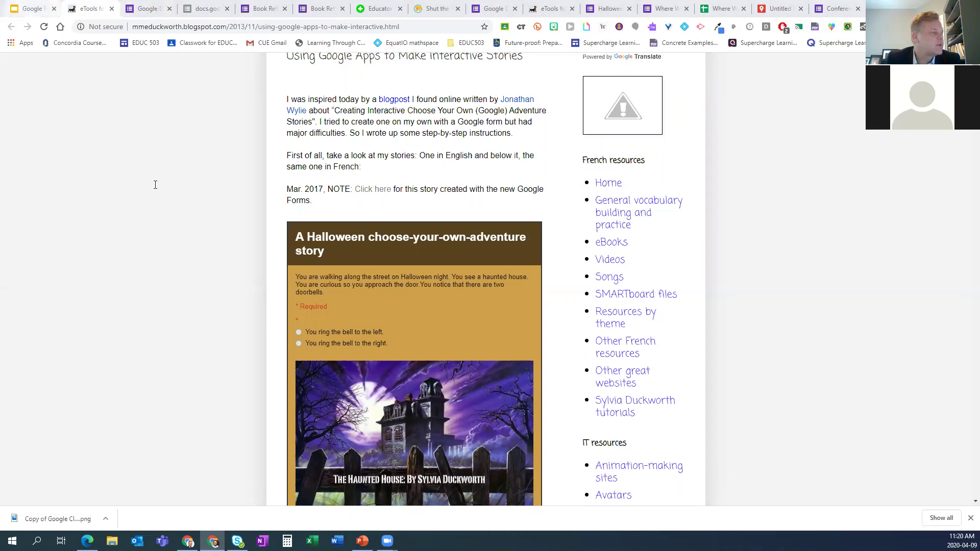
{"action": "scroll", "coordinate": [485, 483], "scroll_direction": "down", "scroll_amount": 2}
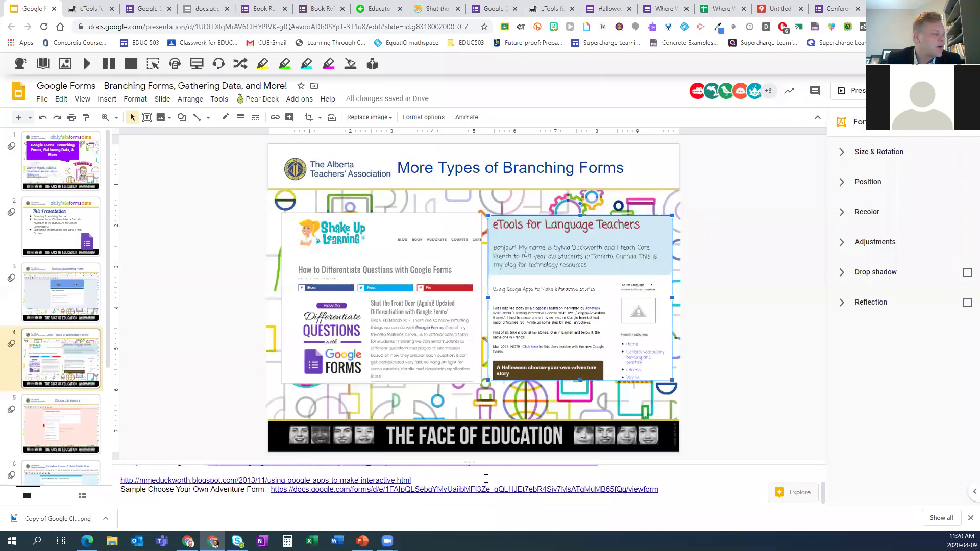
{"action": "left_click_drag", "start_coordinate": [634, 492], "coordinate": [270, 494]}
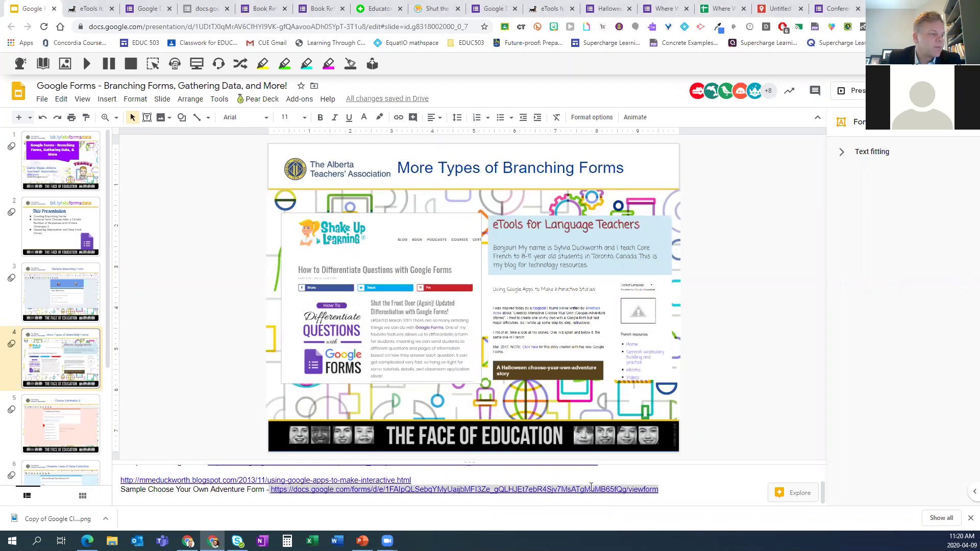
{"action": "left_click", "coordinate": [599, 488]}
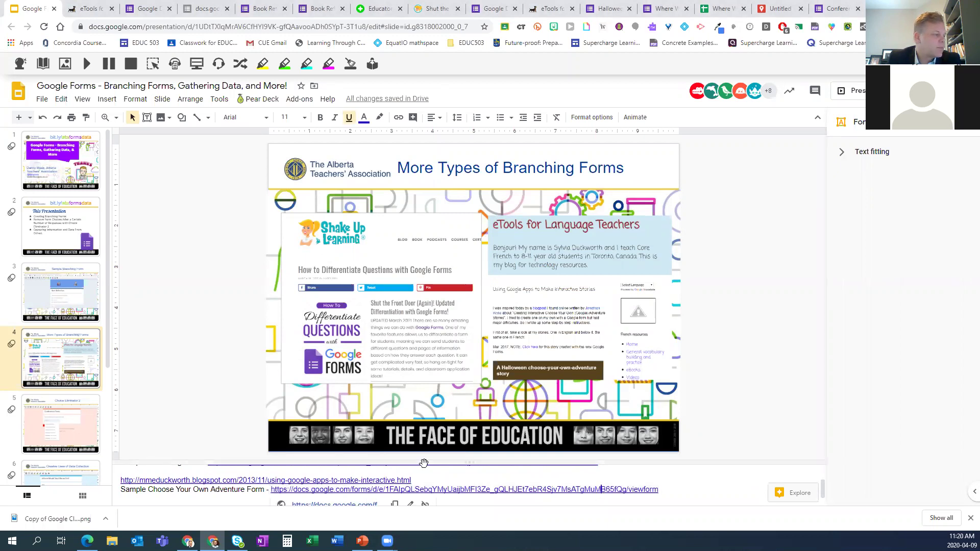
{"action": "scroll", "coordinate": [404, 481], "scroll_direction": "down", "scroll_amount": 1}
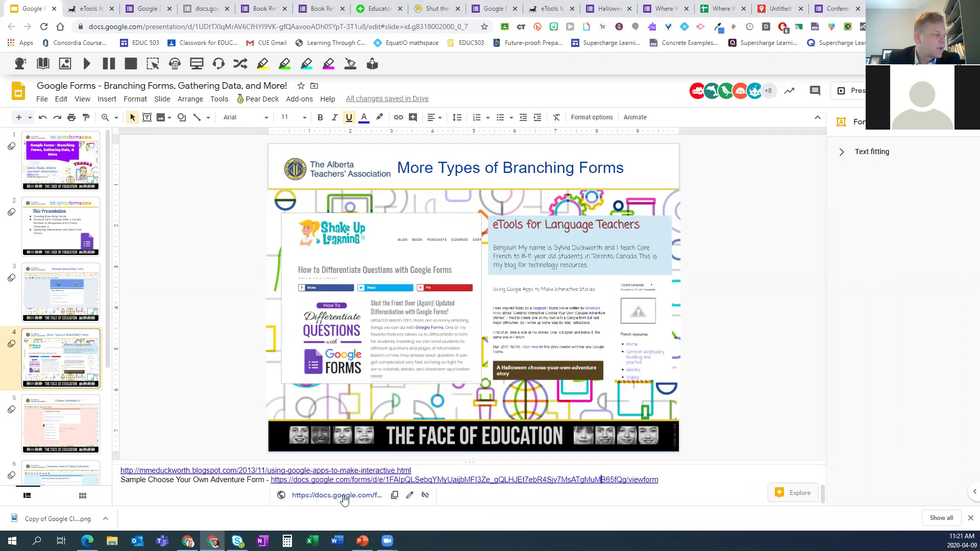
{"action": "left_click", "coordinate": [341, 496]}
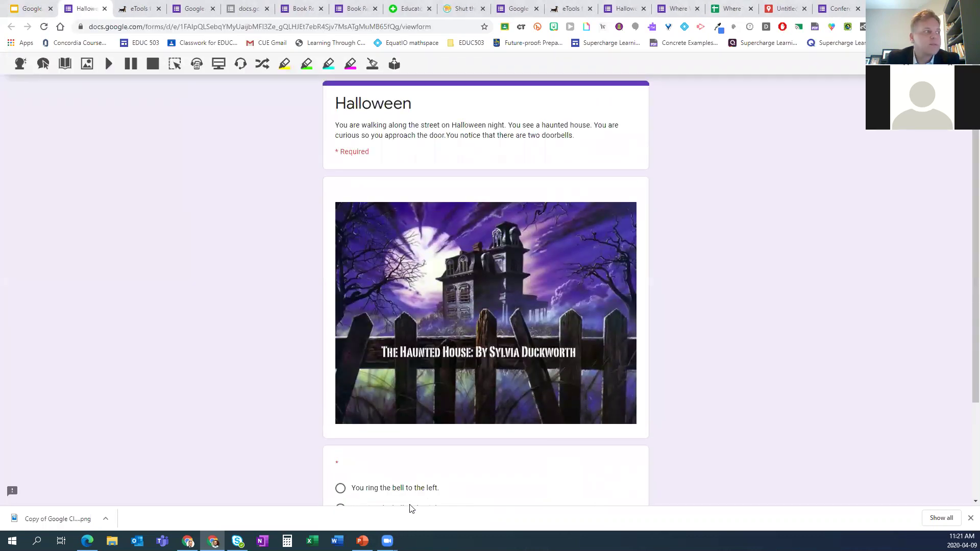
{"action": "scroll", "coordinate": [456, 313], "scroll_direction": "down", "scroll_amount": 2}
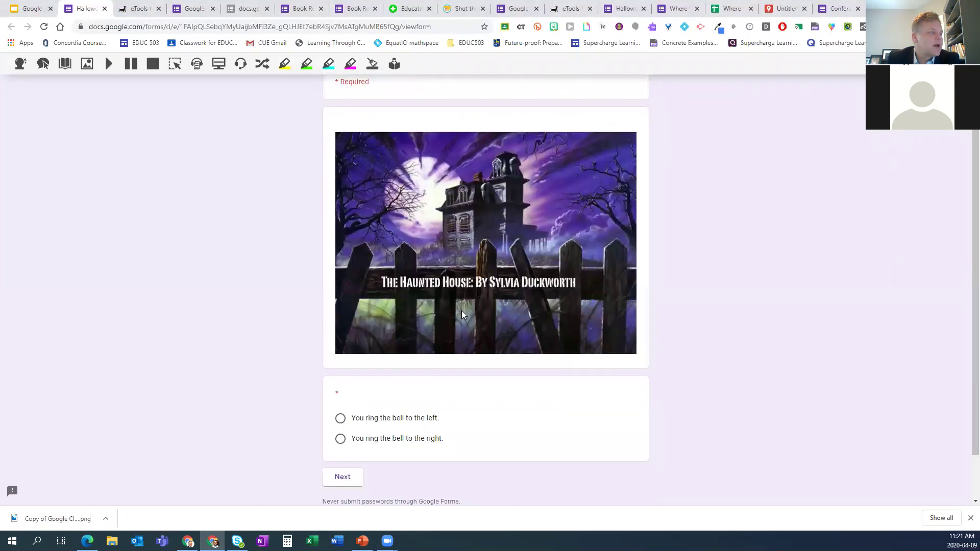
{"action": "scroll", "coordinate": [462, 311], "scroll_direction": "up", "scroll_amount": 2}
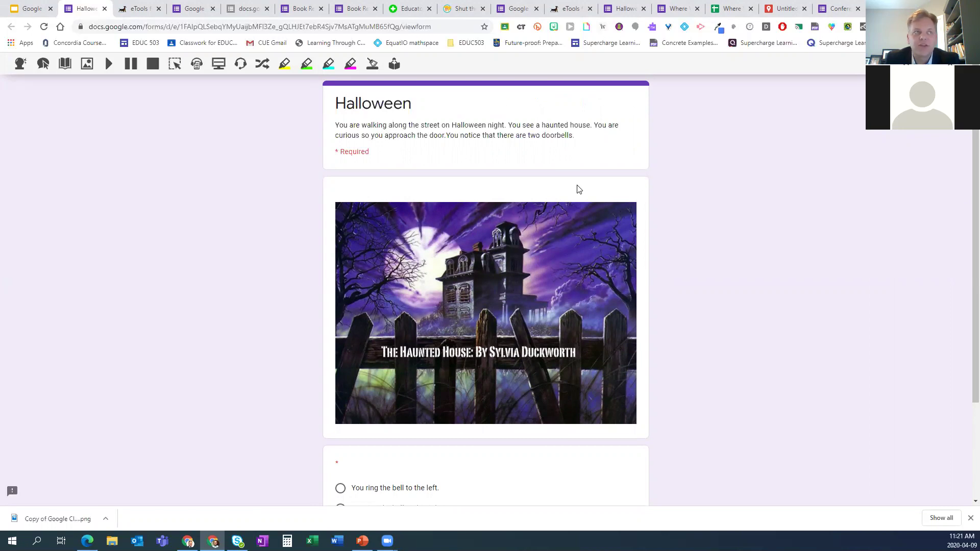
- Show the browser's list of user profiles and close it without switching
{"action": "left_click", "coordinate": [952, 26]}
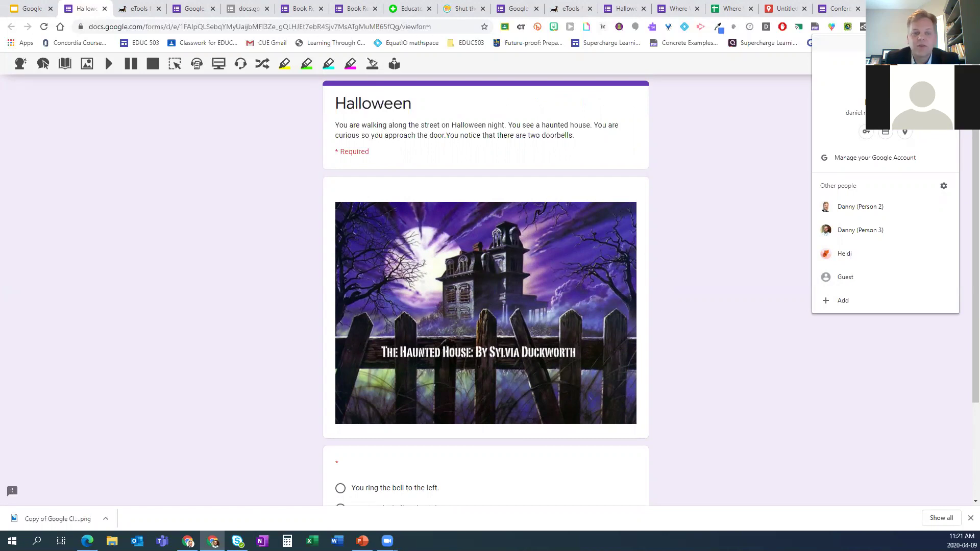
{"action": "left_click", "coordinate": [756, 125]}
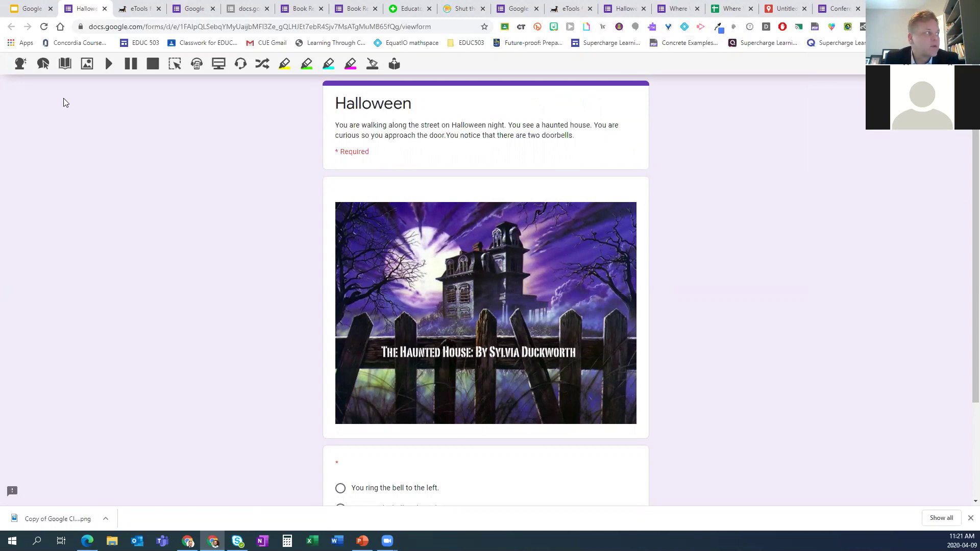
- Have the Halloween form's introduction read aloud, stop the reading, and view the two doorbell choices
{"action": "left_click_drag", "start_coordinate": [333, 125], "coordinate": [610, 137]}
{"action": "left_click", "coordinate": [108, 63]}
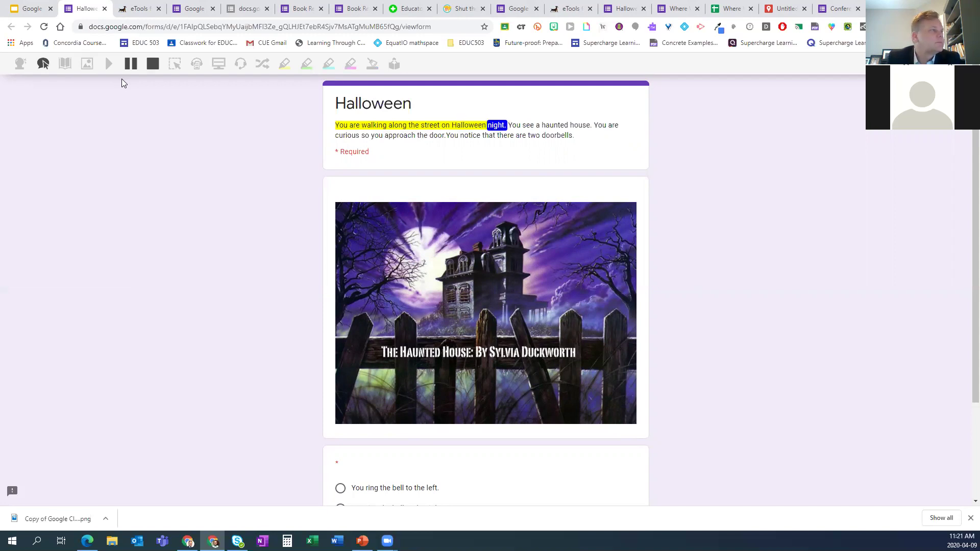
{"action": "left_click", "coordinate": [152, 63]}
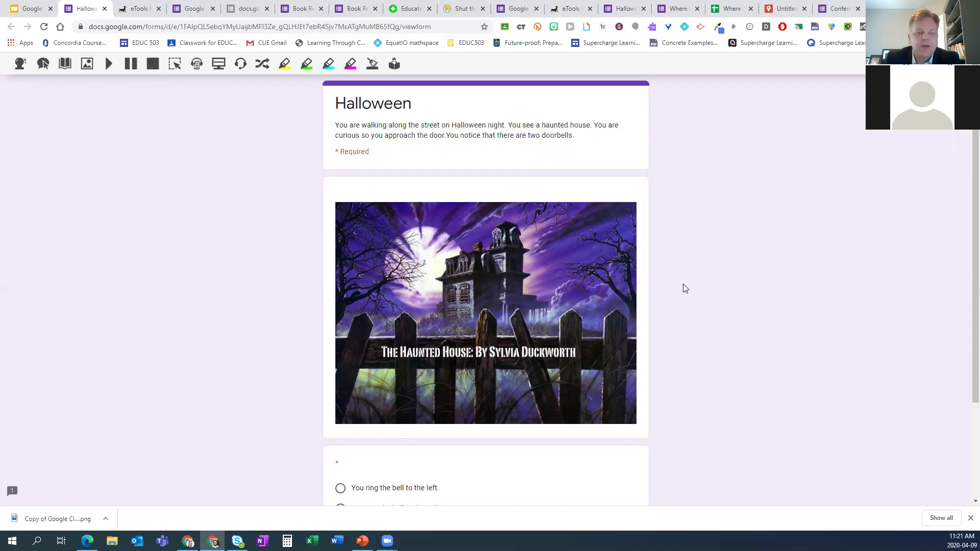
{"action": "scroll", "coordinate": [423, 338], "scroll_direction": "down", "scroll_amount": 2}
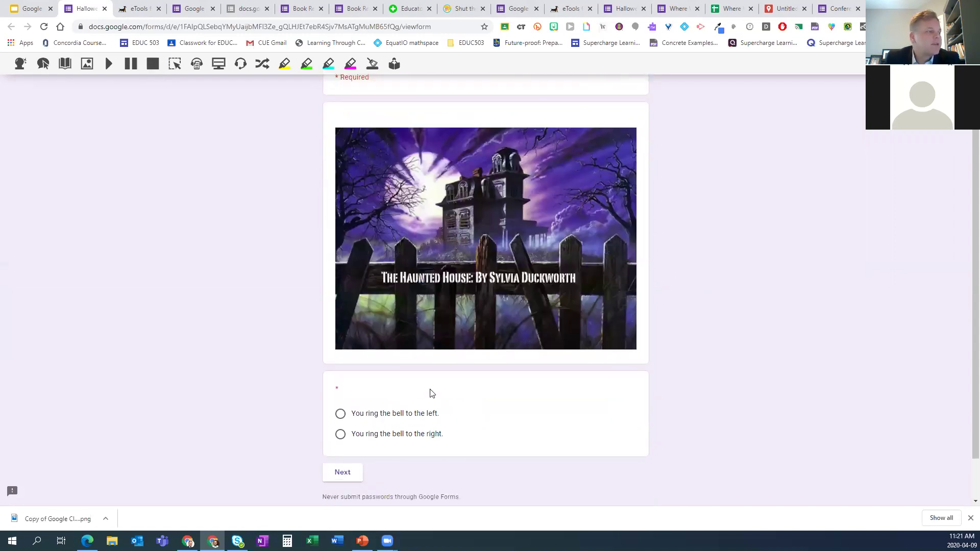
- Choose "You ring the bell to the right." in the Halloween form and continue to the page that answer leads to
{"action": "left_click", "coordinate": [340, 434]}
{"action": "left_click", "coordinate": [349, 472]}
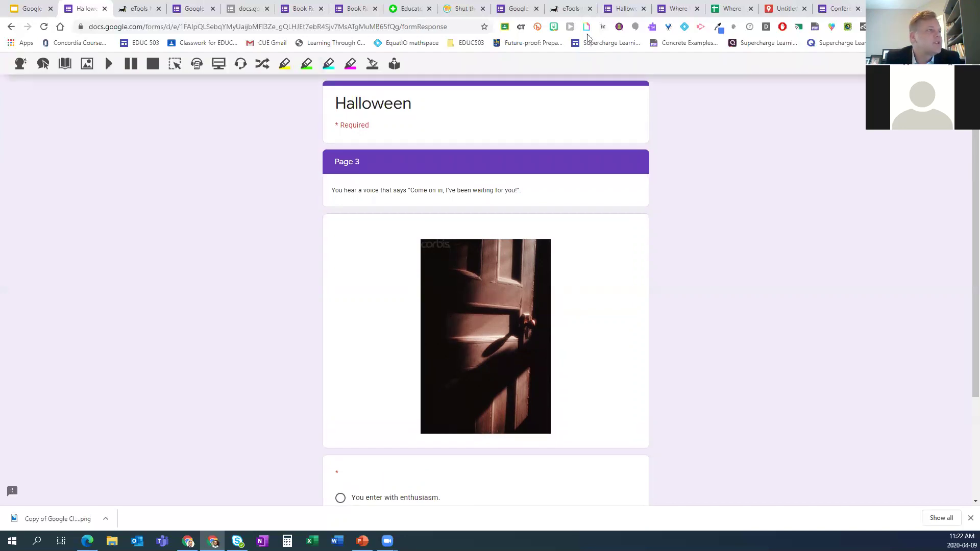
- Look through the eTools for Language Teachers article, including its embedded stories and the instructions for Google forms, presentations, docs and YouTube videos
{"action": "left_click", "coordinate": [570, 8]}
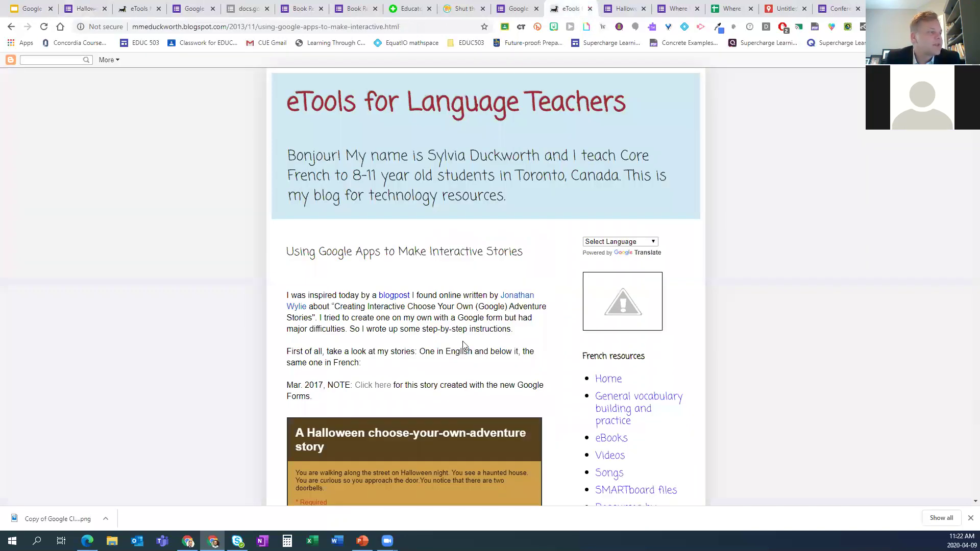
{"action": "scroll", "coordinate": [470, 306], "scroll_direction": "down", "scroll_amount": 10}
{"action": "scroll", "coordinate": [480, 309], "scroll_direction": "down", "scroll_amount": 4}
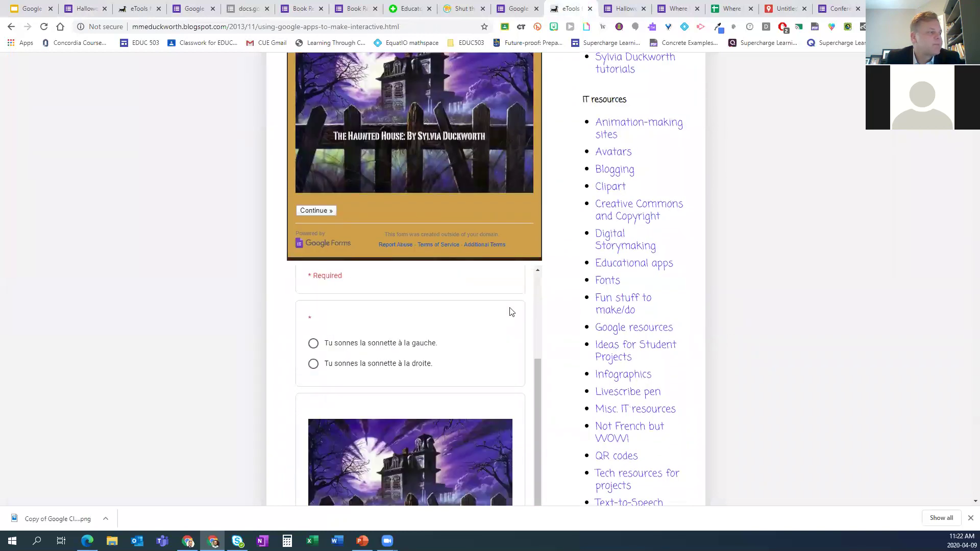
{"action": "scroll", "coordinate": [558, 310], "scroll_direction": "down", "scroll_amount": 4}
{"action": "scroll", "coordinate": [557, 311], "scroll_direction": "down", "scroll_amount": 6}
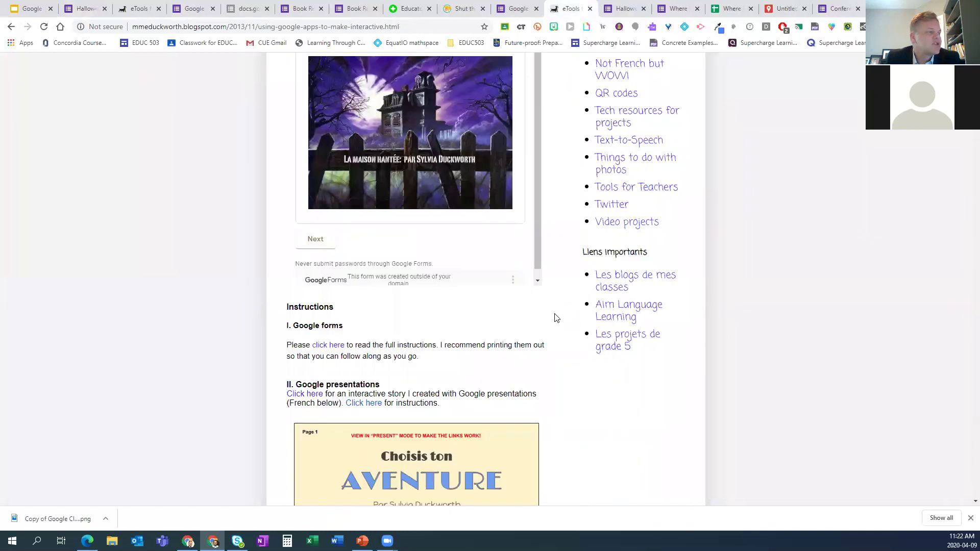
{"action": "scroll", "coordinate": [555, 315], "scroll_direction": "down", "scroll_amount": 1}
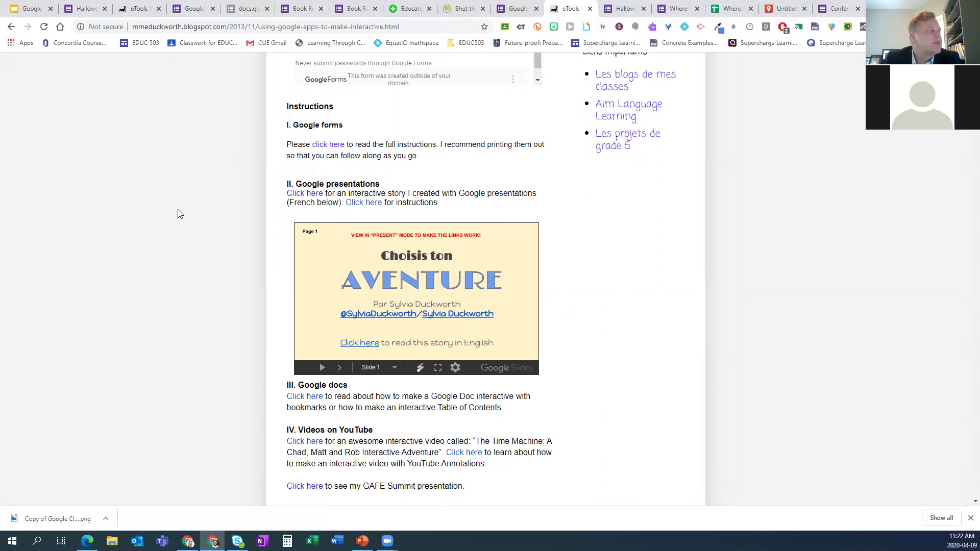
{"action": "left_click", "coordinate": [228, 30]}
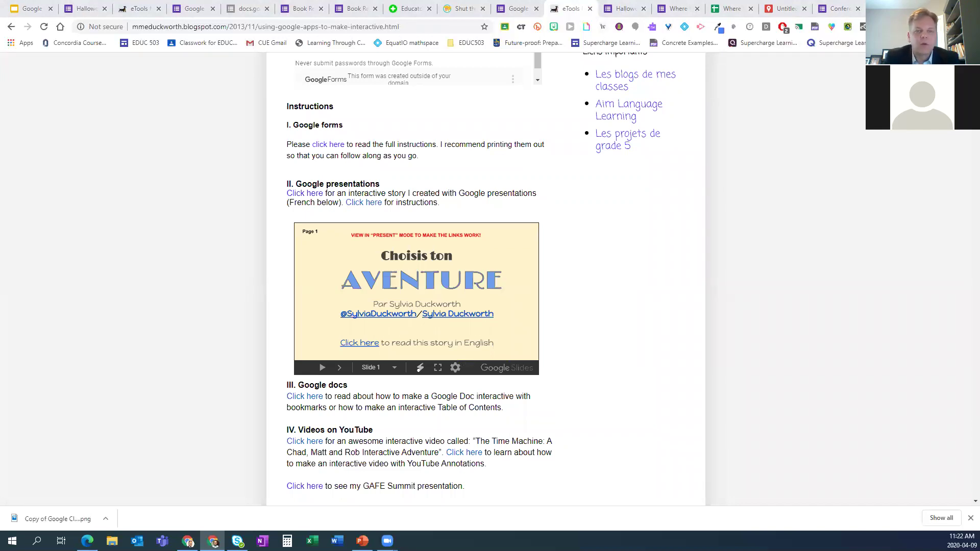
{"action": "scroll", "coordinate": [621, 340], "scroll_direction": "up", "scroll_amount": 1}
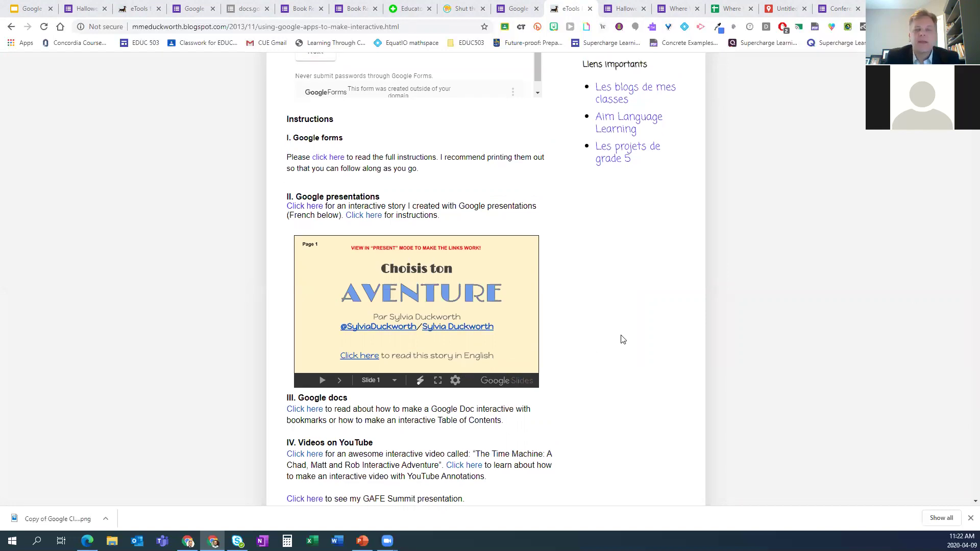
{"action": "scroll", "coordinate": [621, 340], "scroll_direction": "up", "scroll_amount": 1}
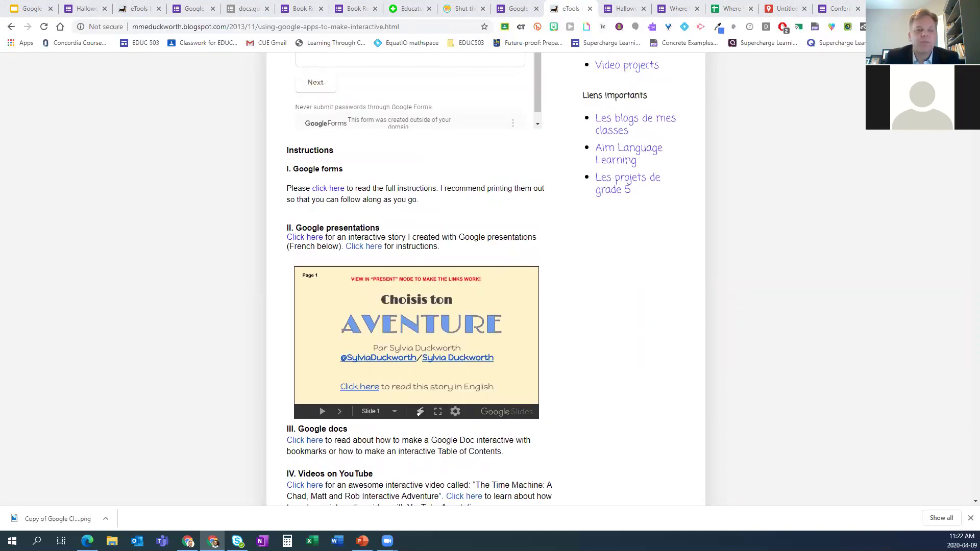
{"action": "scroll", "coordinate": [822, 210], "scroll_direction": "up", "scroll_amount": 6}
{"action": "scroll", "coordinate": [822, 209], "scroll_direction": "up", "scroll_amount": 8}
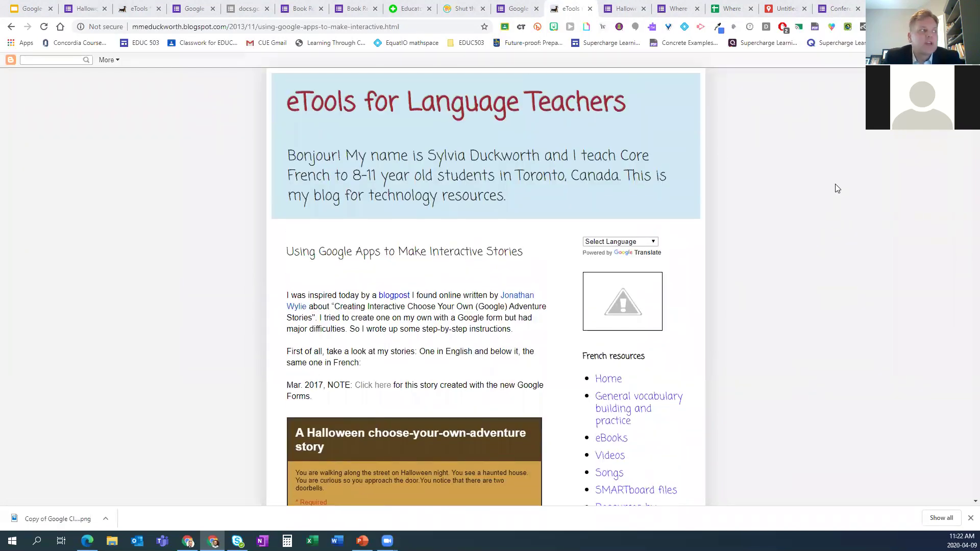
- Close the Halloween form page and the duplicate eTools for Language Teachers page beside it
{"action": "left_click", "coordinate": [105, 9]}
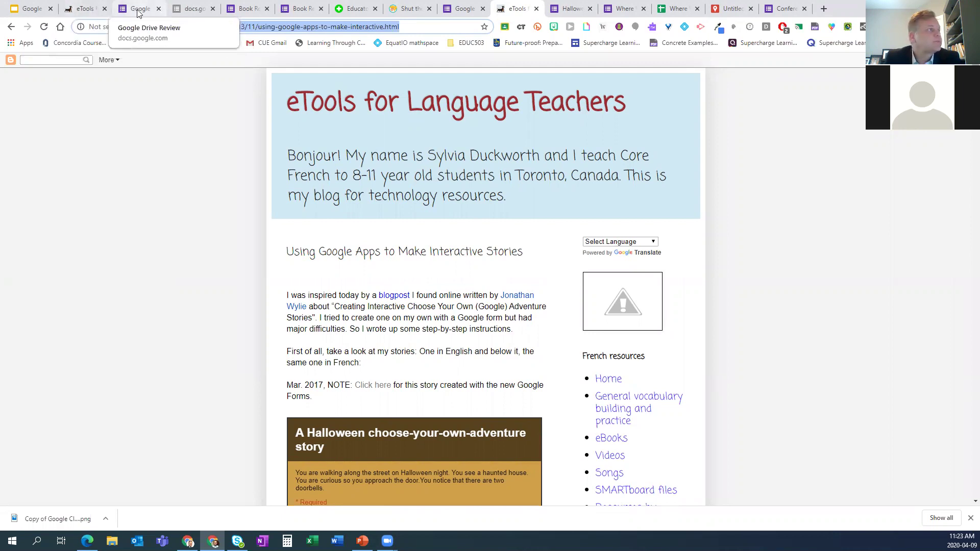
{"action": "left_click", "coordinate": [105, 9]}
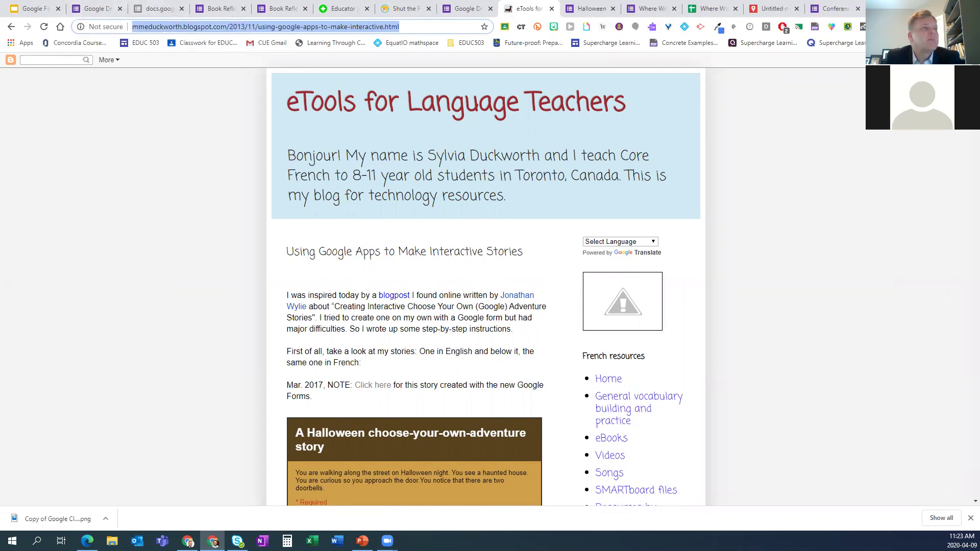
- Create a blank Google Form through forms.new and title it "Sample Branching"
{"action": "key", "text": "ctrl+t"}
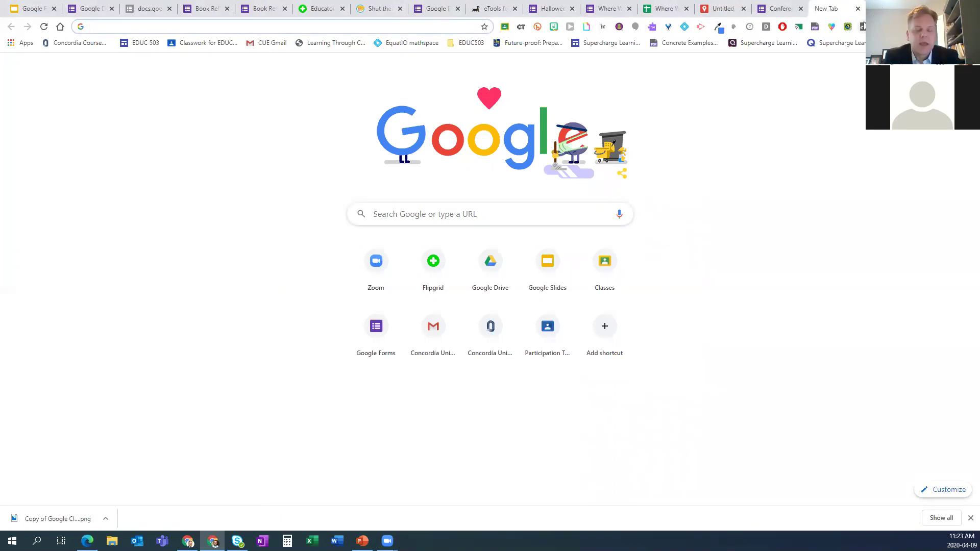
{"action": "type", "text": "forms.new"}
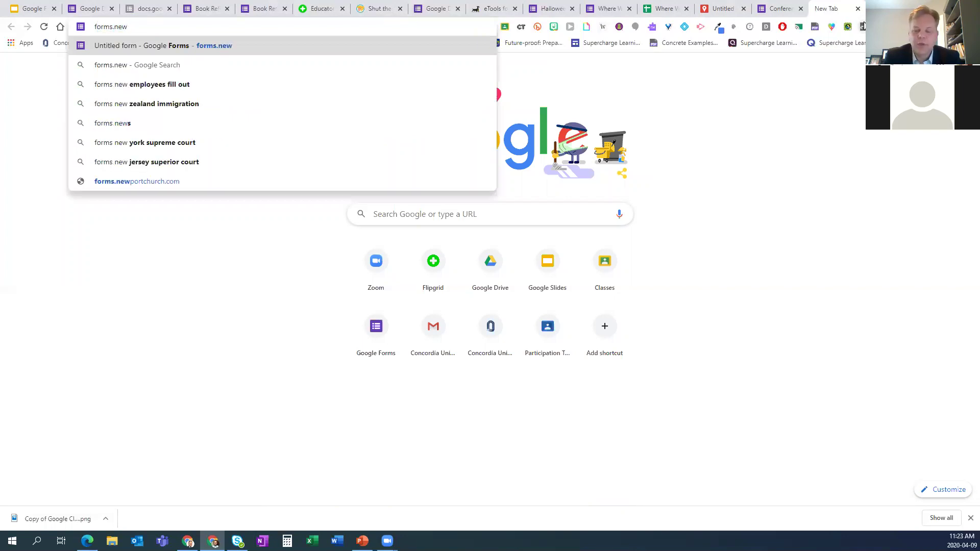
{"action": "key", "text": "Return"}
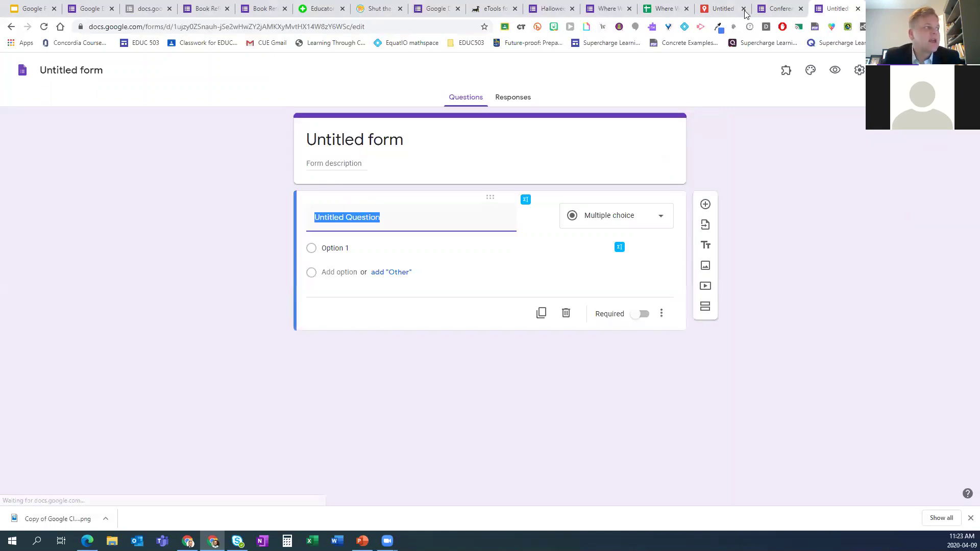
{"action": "left_click", "coordinate": [399, 142]}
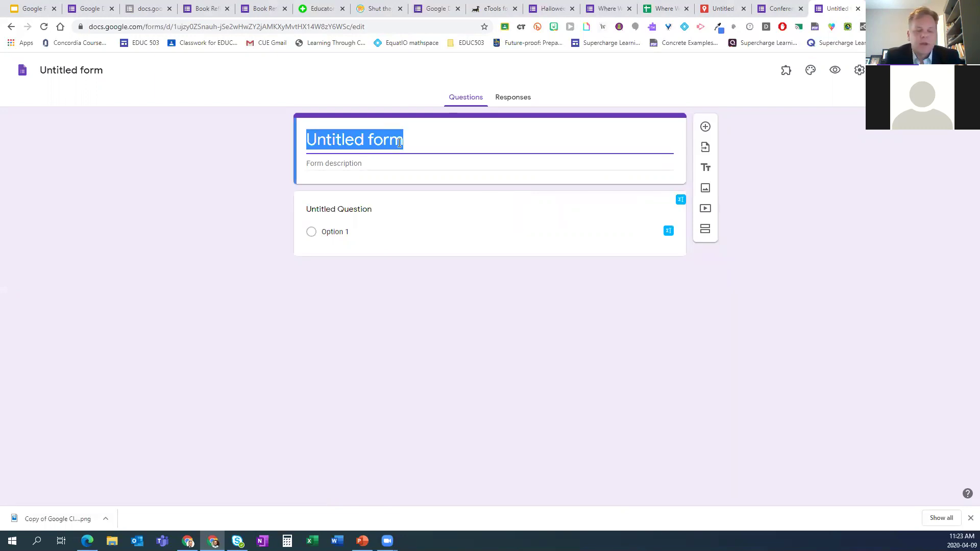
{"action": "type", "text": "Sampl"}
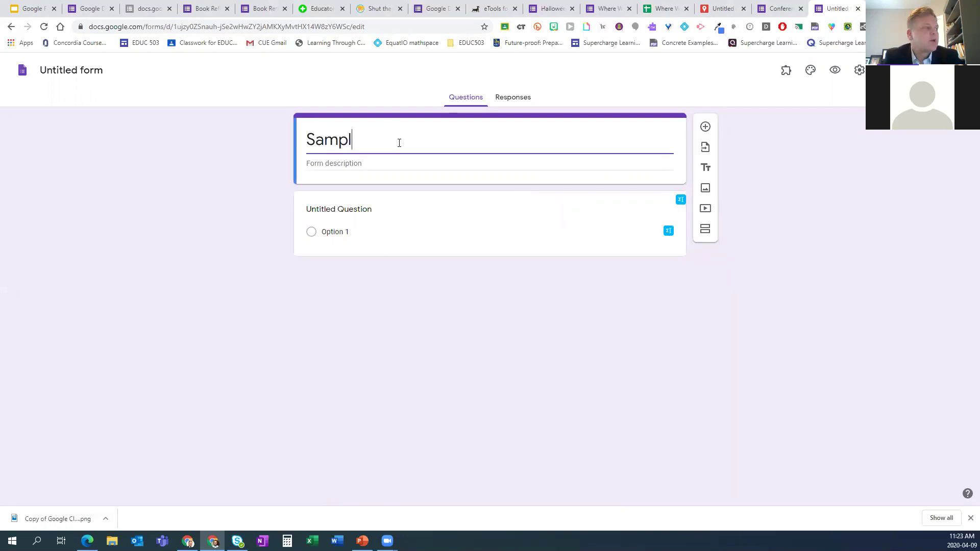
{"action": "type", "text": "e Branching"}
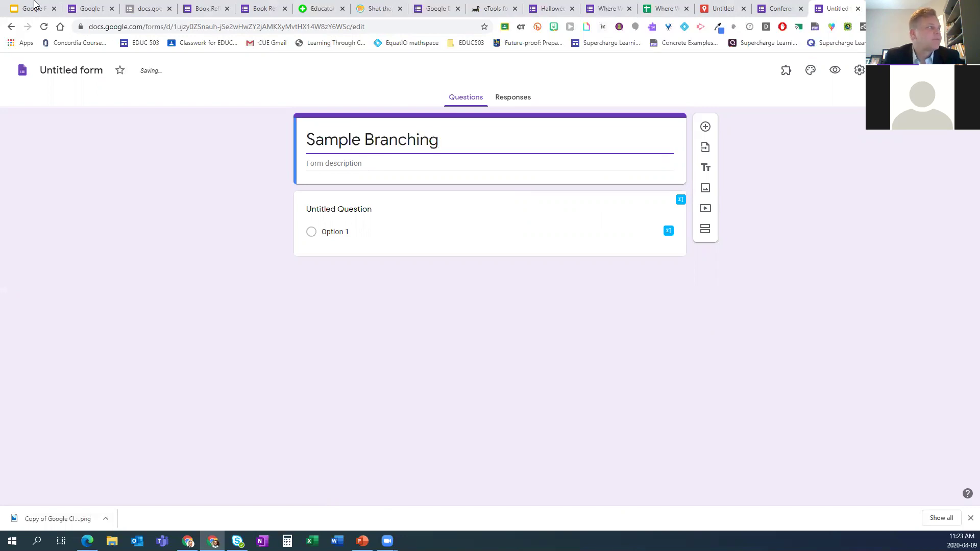
{"action": "left_click", "coordinate": [233, 211]}
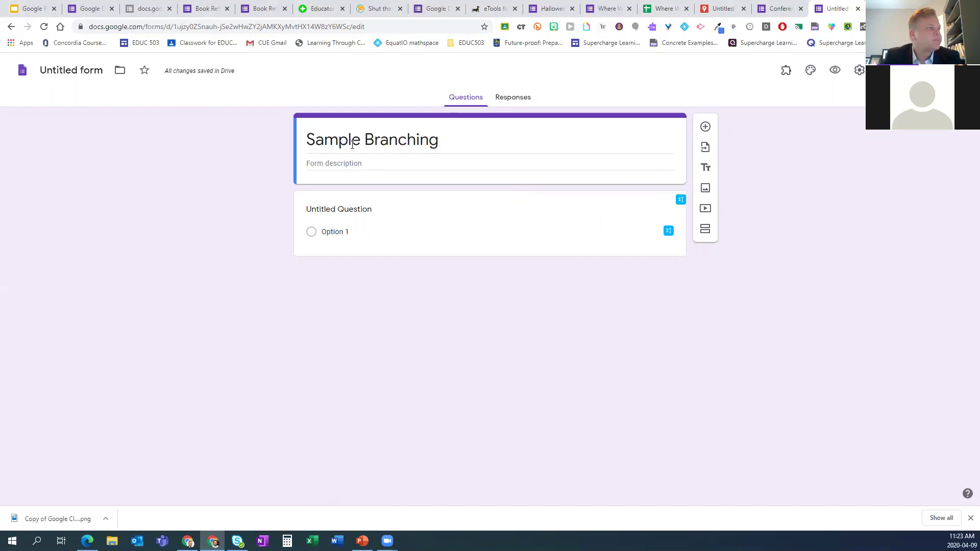
- Name the form's file "Sample Branching" and view the Drive folders available for it without moving it
{"action": "left_click", "coordinate": [64, 70]}
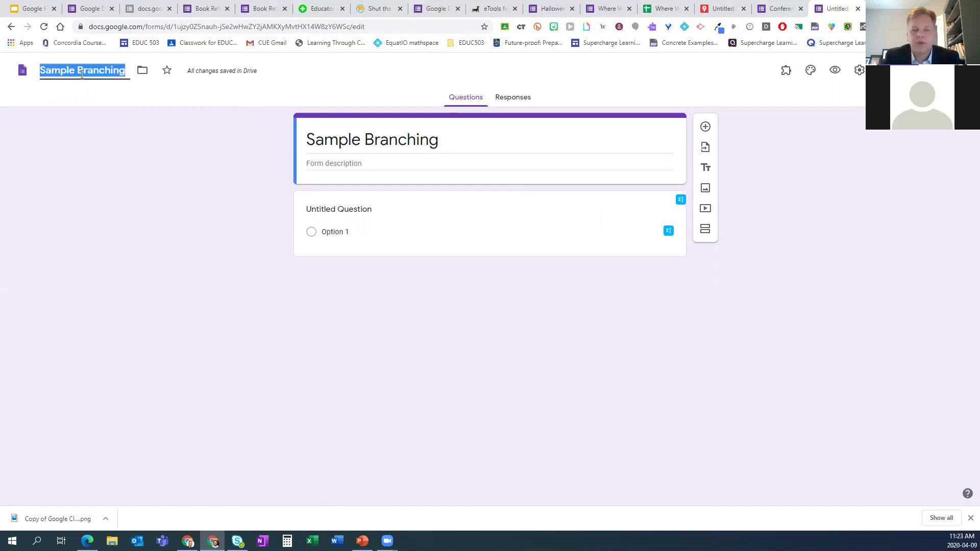
{"action": "left_click", "coordinate": [161, 126]}
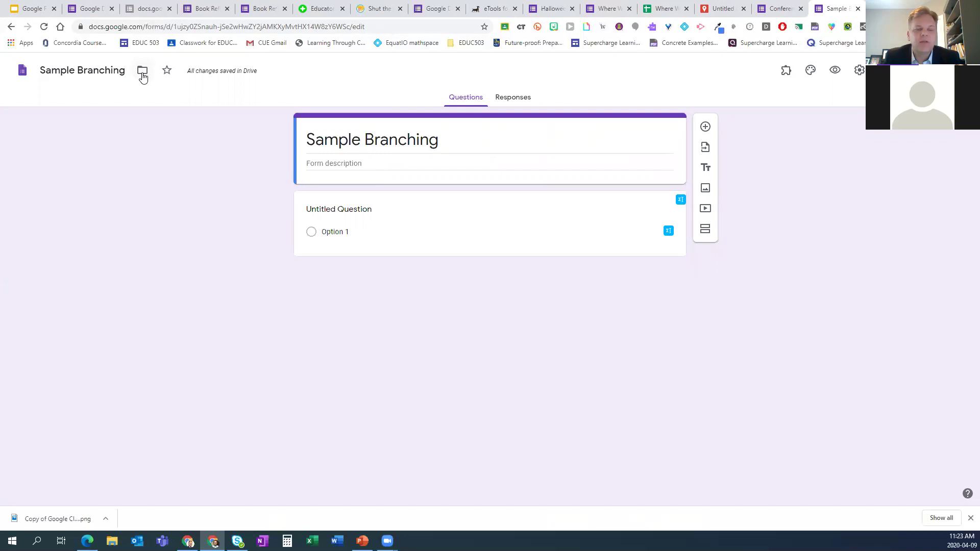
{"action": "left_click", "coordinate": [143, 72]}
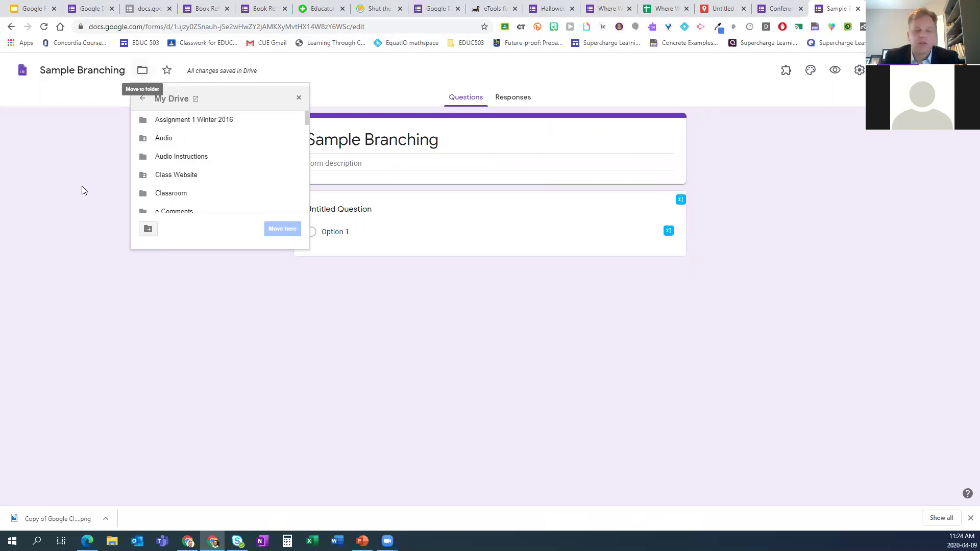
{"action": "left_click", "coordinate": [203, 288]}
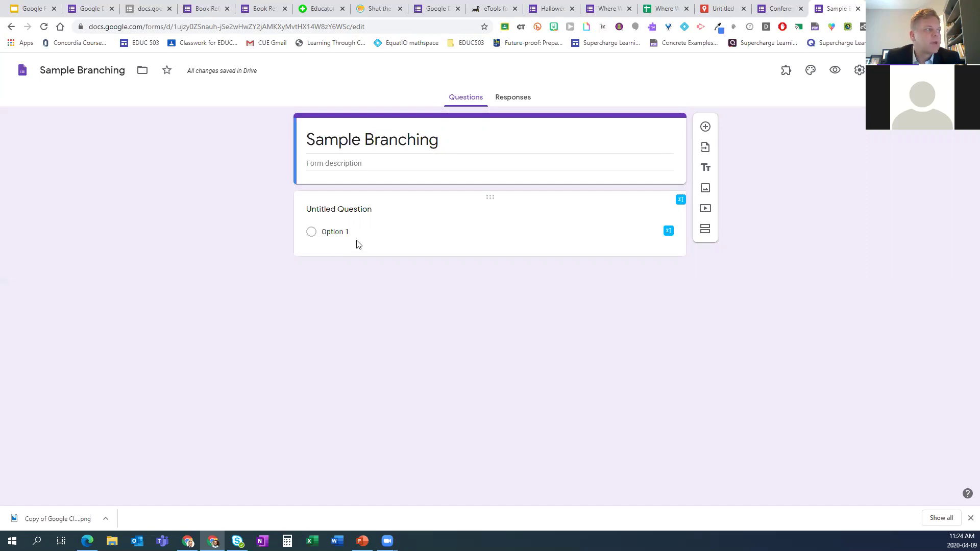
- Replace the untitled question's text with "What do you want to do?"
{"action": "left_click", "coordinate": [345, 208]}
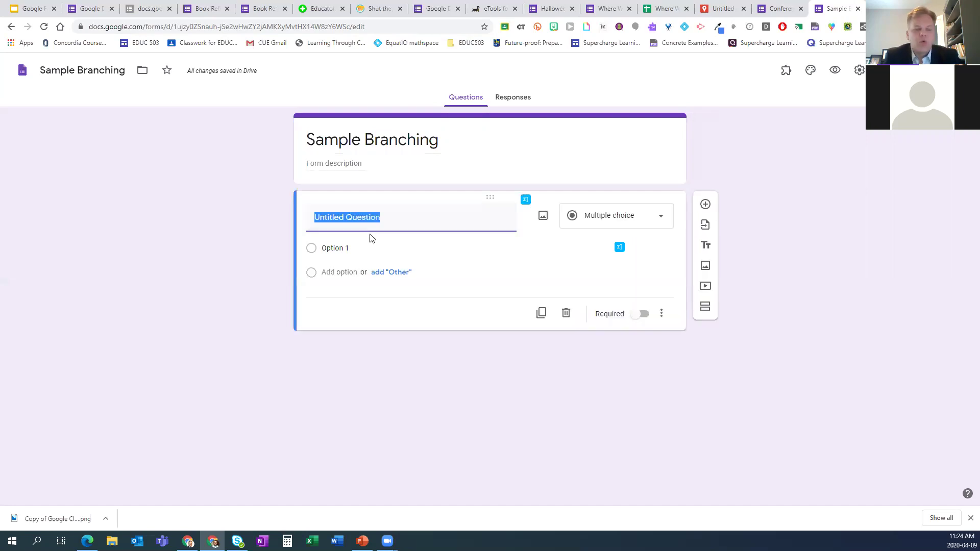
{"action": "type", "text": "What do you wan t"}
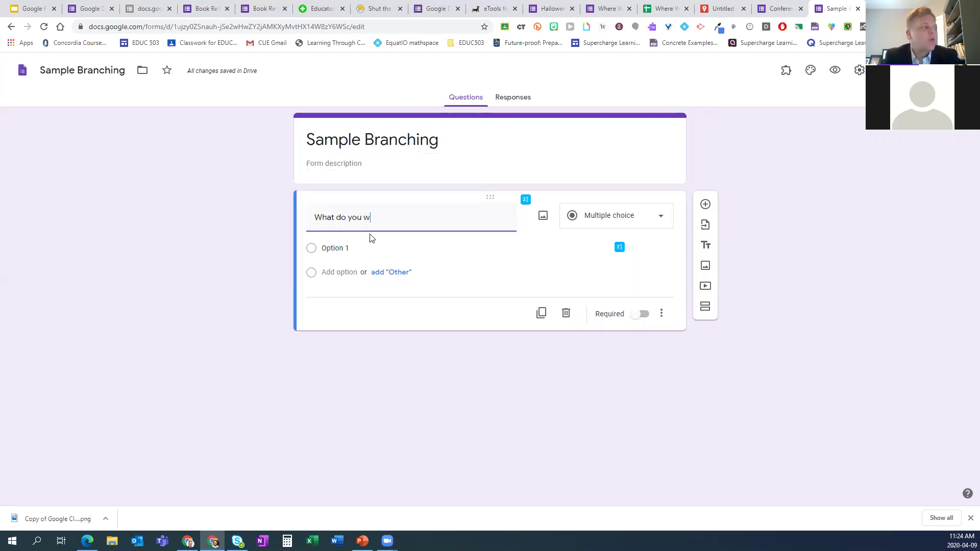
{"action": "key", "text": "BackSpace"}
{"action": "key", "text": "BackSpace"}
{"action": "type", "text": "t to do?"}
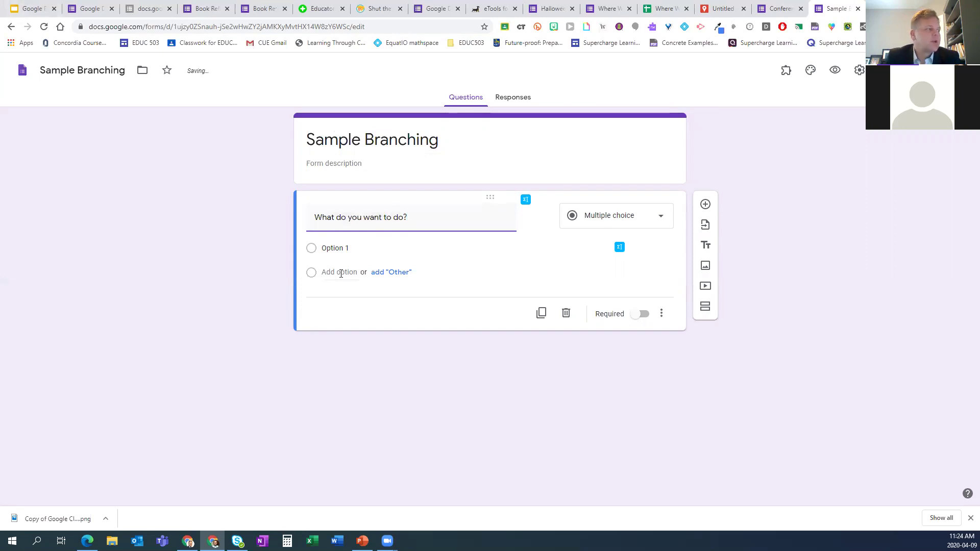
- Add Option 2, Option 3 and Option 4 to the multiple-choice question and enable Go to section based on answer
{"action": "left_click", "coordinate": [354, 248]}
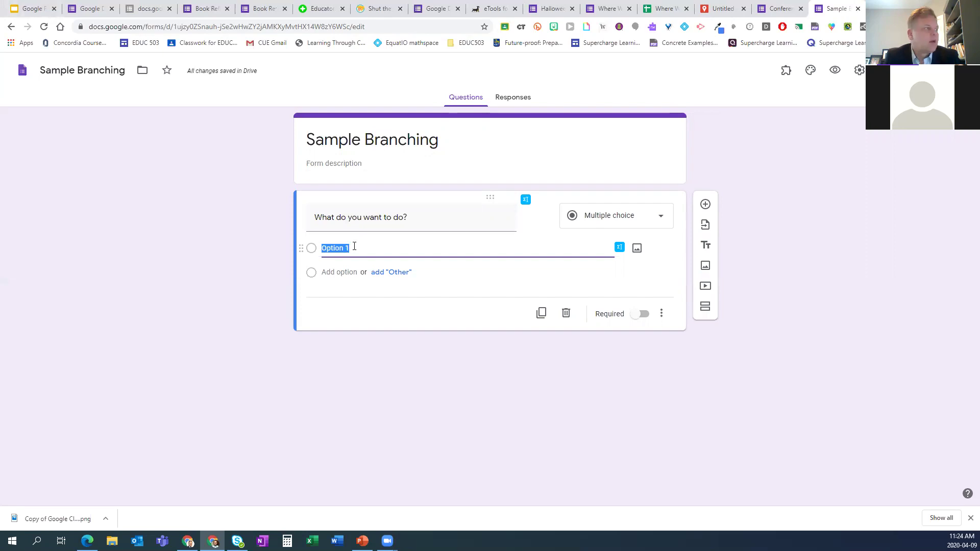
{"action": "left_click", "coordinate": [339, 272]}
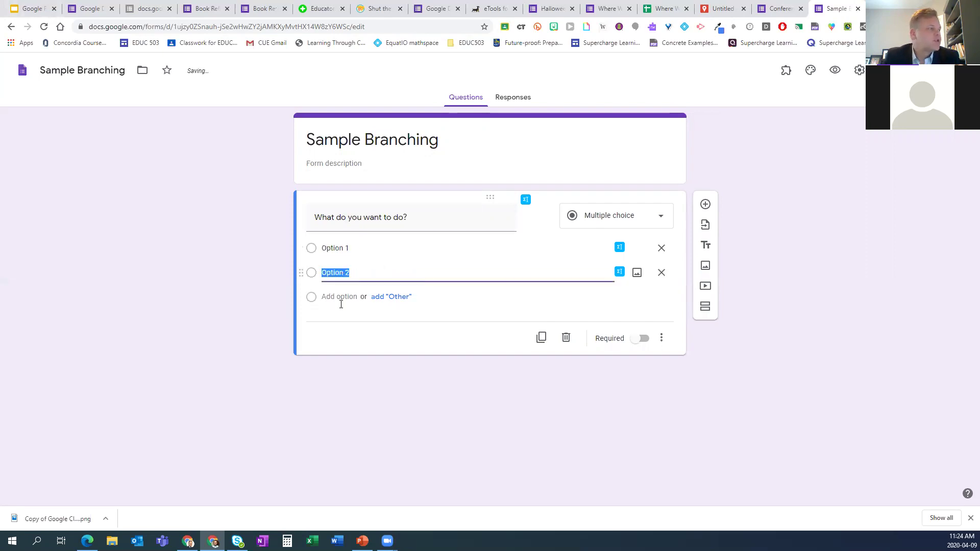
{"action": "left_click", "coordinate": [339, 296]}
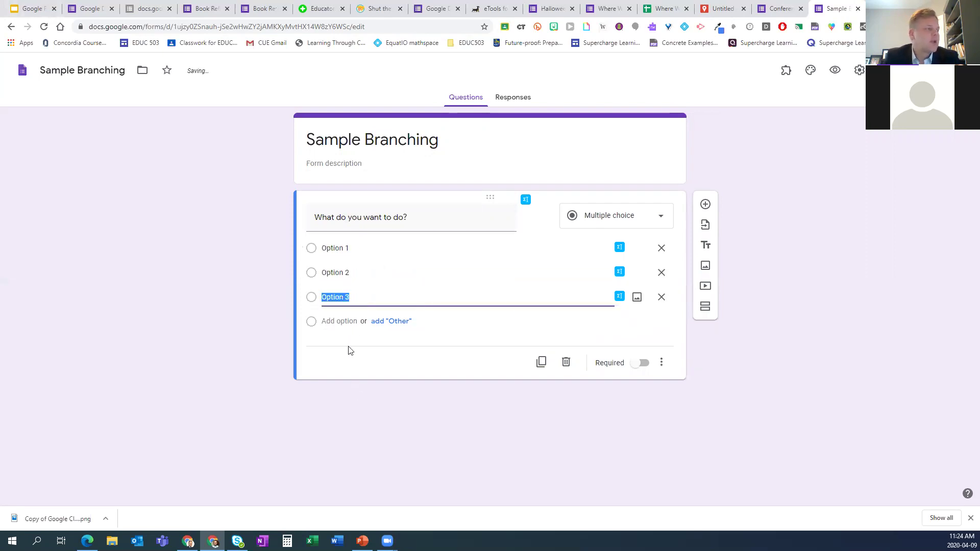
{"action": "left_click", "coordinate": [351, 326]}
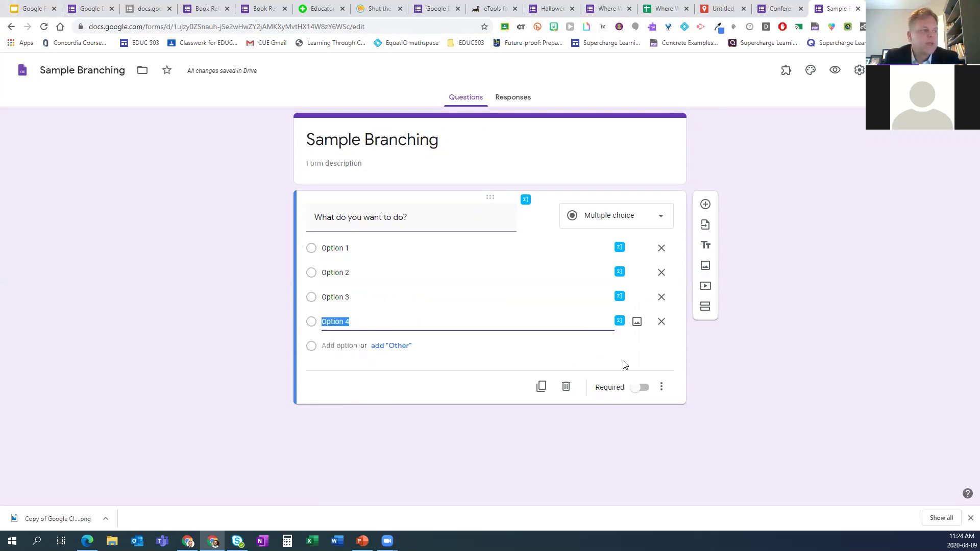
{"action": "left_click", "coordinate": [742, 397]}
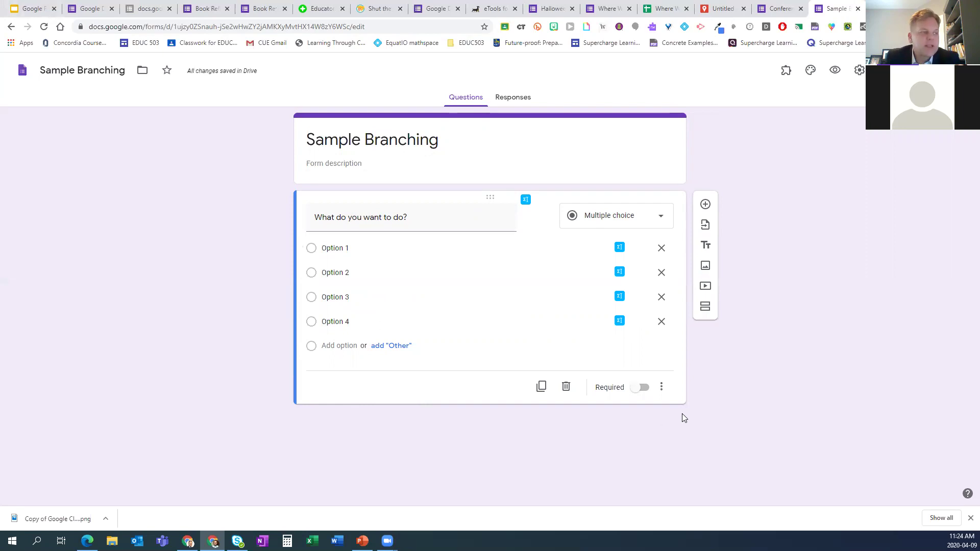
{"action": "left_click", "coordinate": [662, 390]}
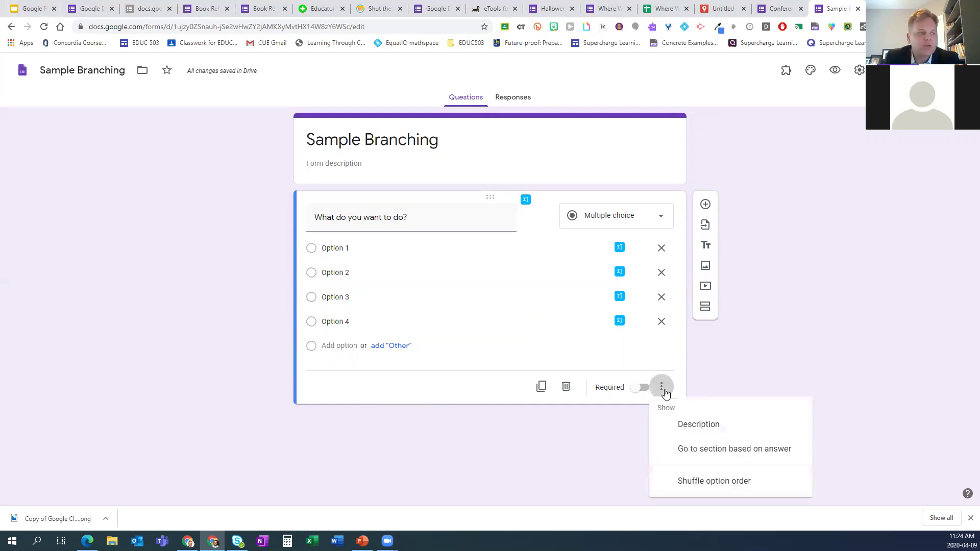
{"action": "left_click", "coordinate": [711, 453]}
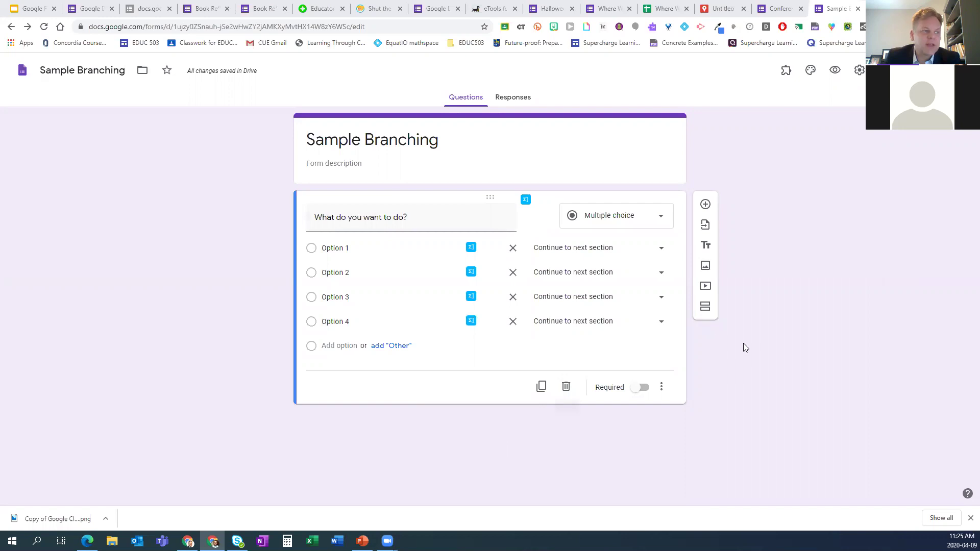
- Add three untitled sections to the form after the "What do you want to do?" question
{"action": "left_click", "coordinate": [705, 309]}
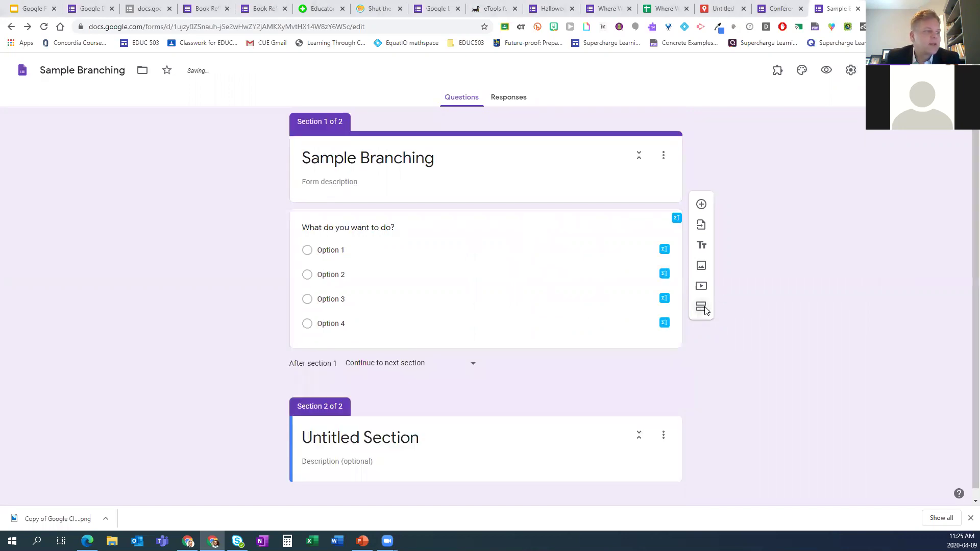
{"action": "left_click", "coordinate": [706, 308]}
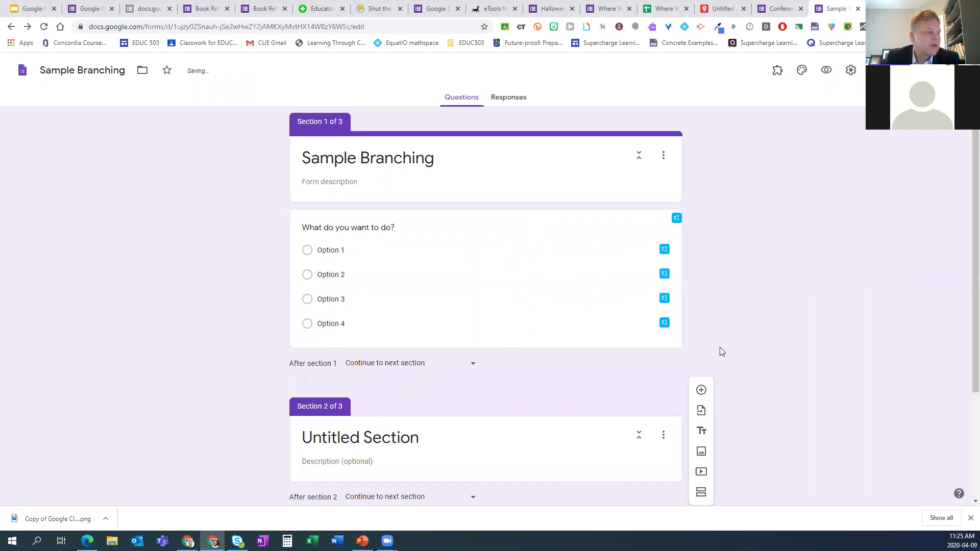
{"action": "left_click", "coordinate": [701, 494]}
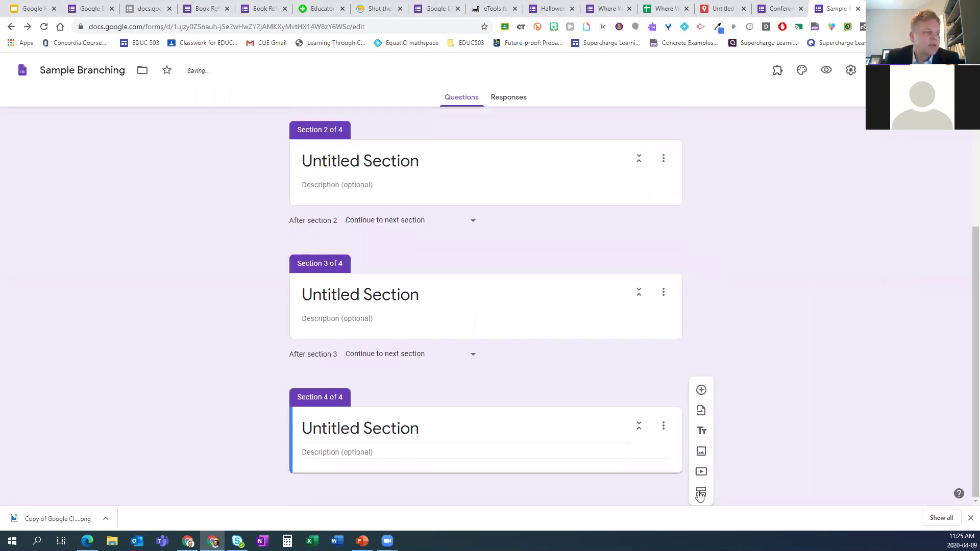
- Add a fifth section to the form, and title section 2 "Choice 1" and section 3 "Choice 2"
{"action": "left_click", "coordinate": [701, 494]}
{"action": "scroll", "coordinate": [424, 235], "scroll_direction": "up", "scroll_amount": 1}
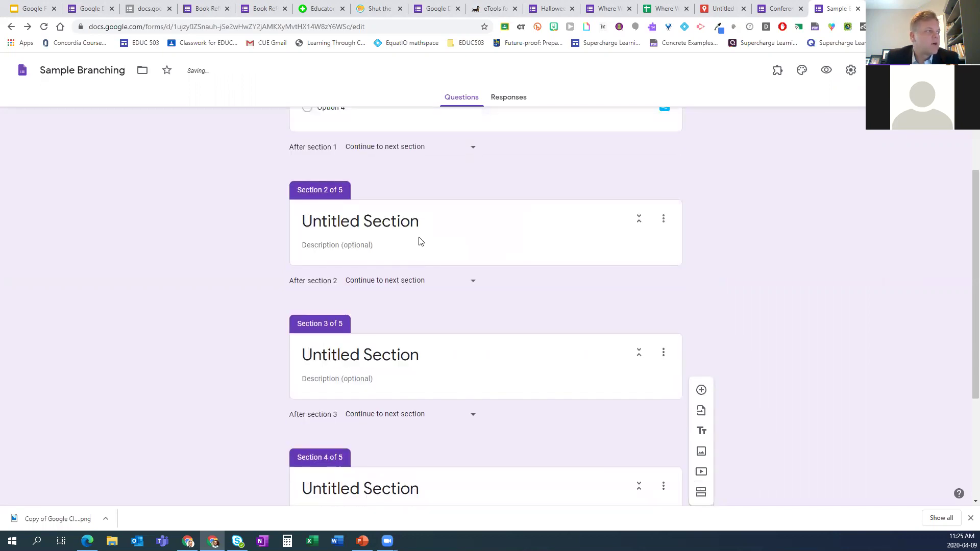
{"action": "left_click", "coordinate": [418, 223]}
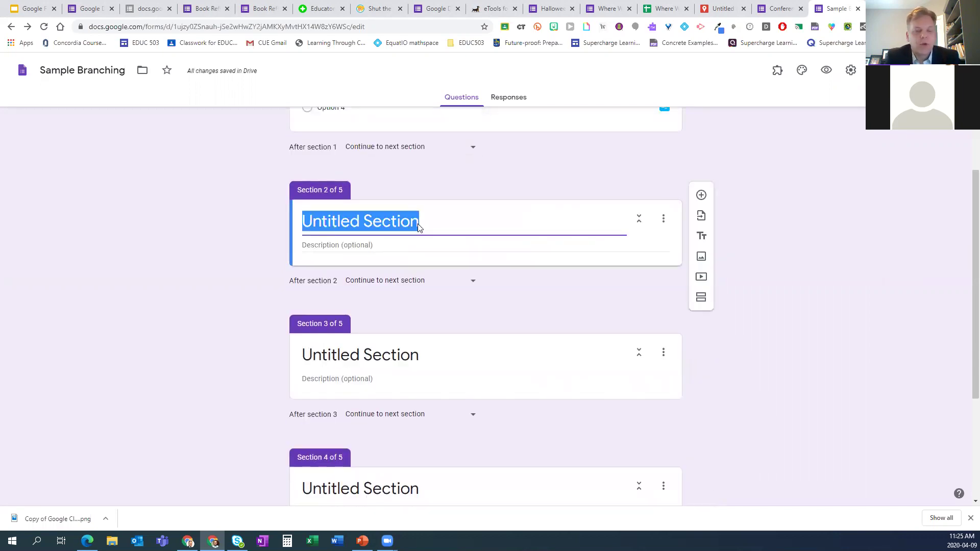
{"action": "type", "text": "Cho"}
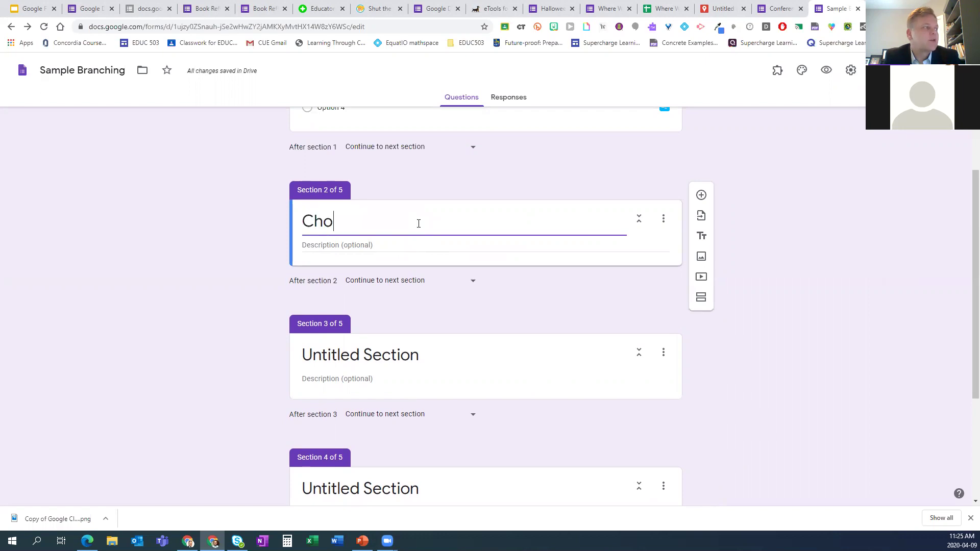
{"action": "type", "text": "ice 1"}
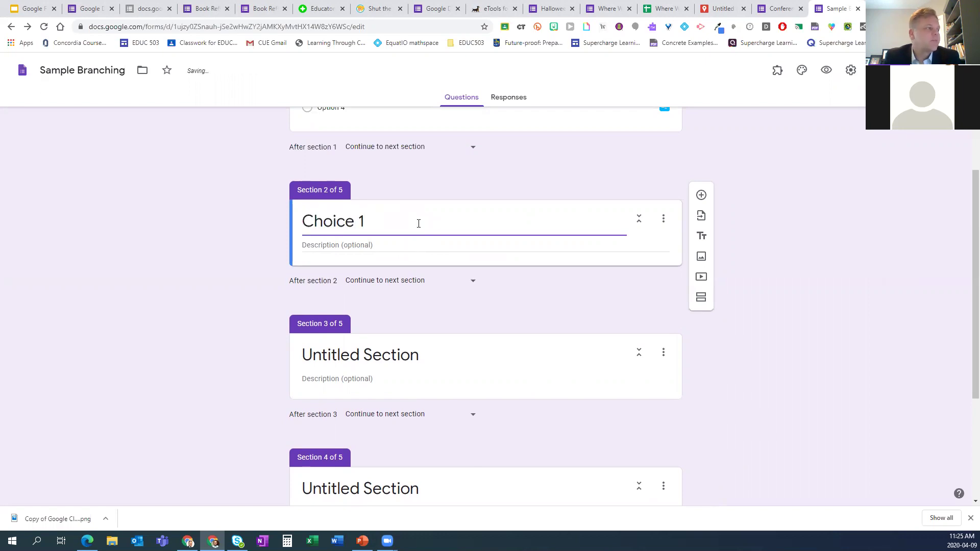
{"action": "left_click", "coordinate": [393, 356]}
{"action": "type", "text": "Choice 2"}
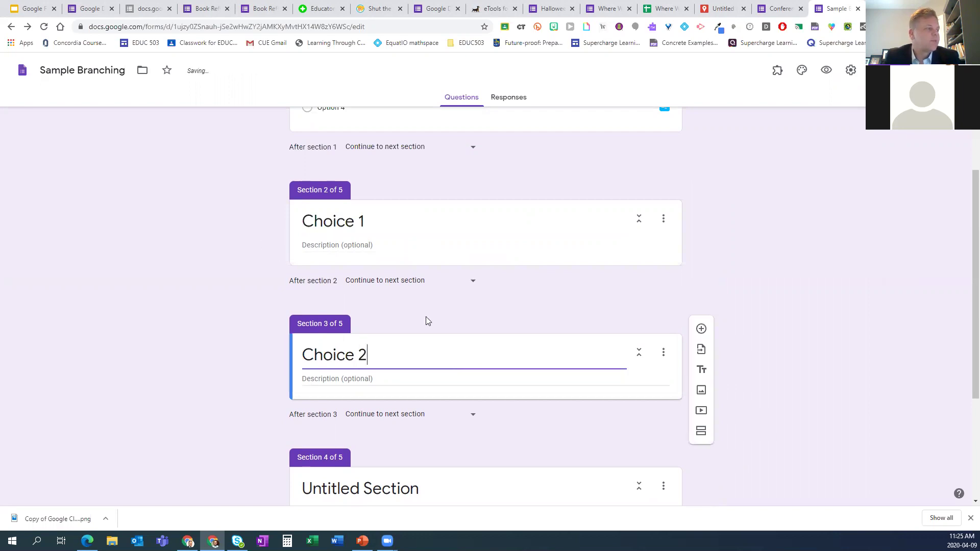
- Title section 4 "Choice 3" and section 5 "Choice 4"
{"action": "scroll", "coordinate": [427, 321], "scroll_direction": "down", "scroll_amount": 3}
{"action": "left_click", "coordinate": [380, 330]}
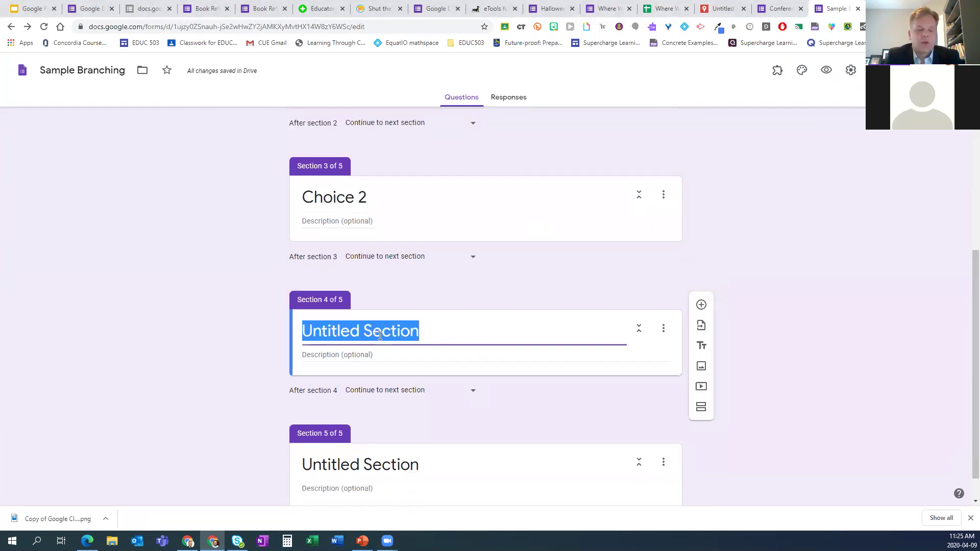
{"action": "type", "text": "Choice 3"}
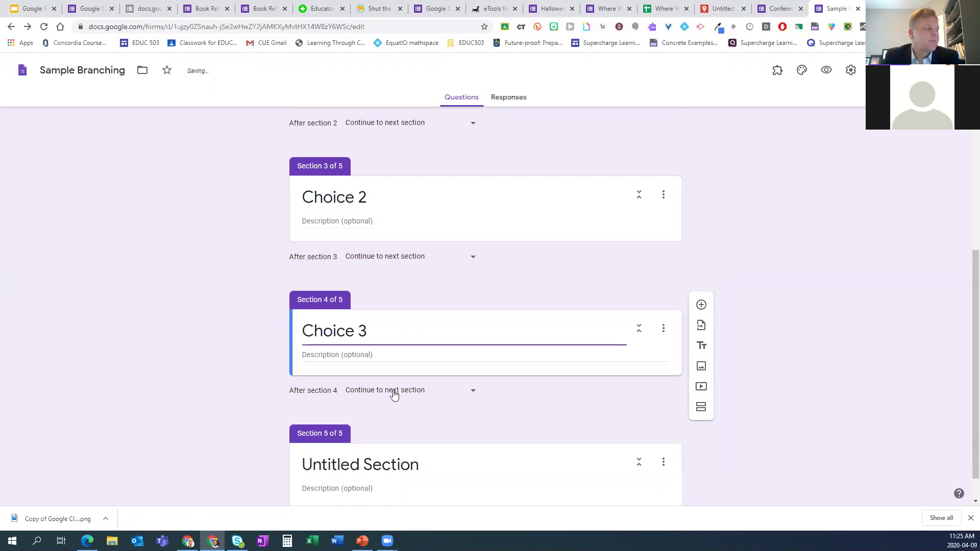
{"action": "left_click", "coordinate": [402, 461]}
{"action": "type", "text": "Choice 4"}
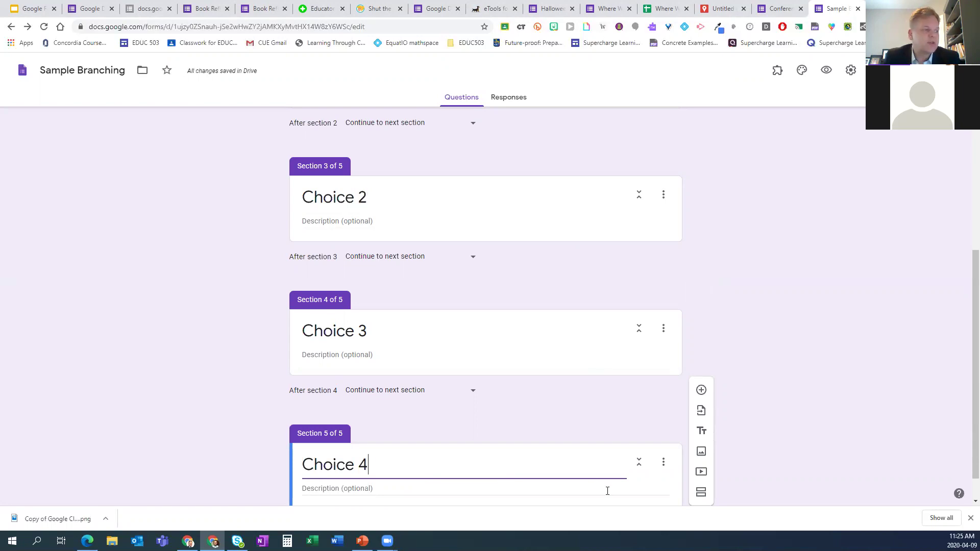
{"action": "scroll", "coordinate": [850, 372], "scroll_direction": "down", "scroll_amount": 1}
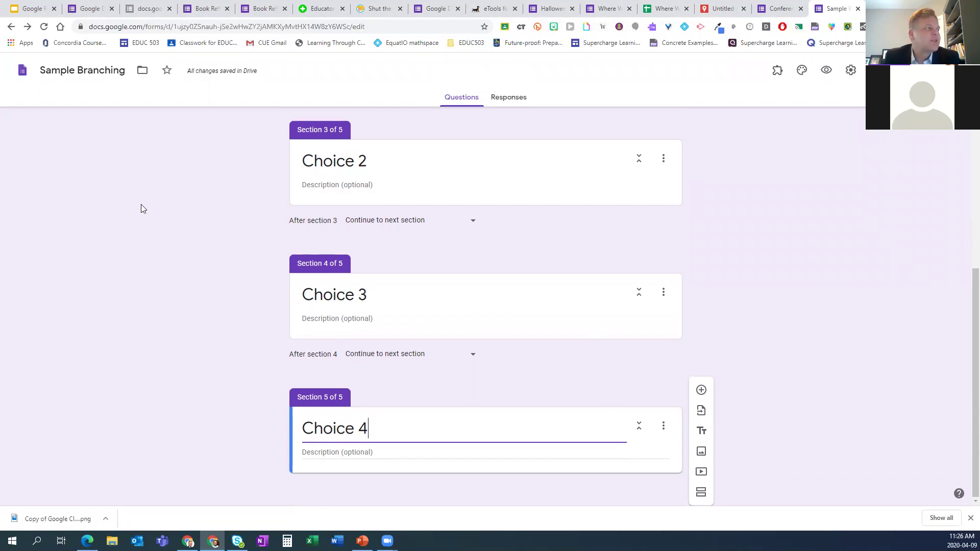
- Switch to the Shake Up Learning article and examine its enlarged visualization of branching in Google Forms
{"action": "key", "text": "ctrl+7"}
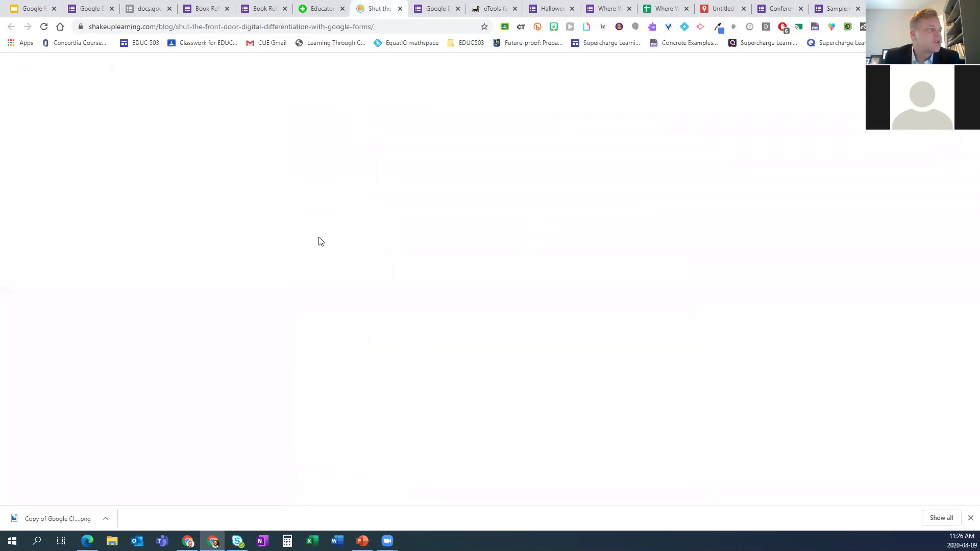
{"action": "scroll", "coordinate": [298, 310], "scroll_direction": "down", "scroll_amount": 1}
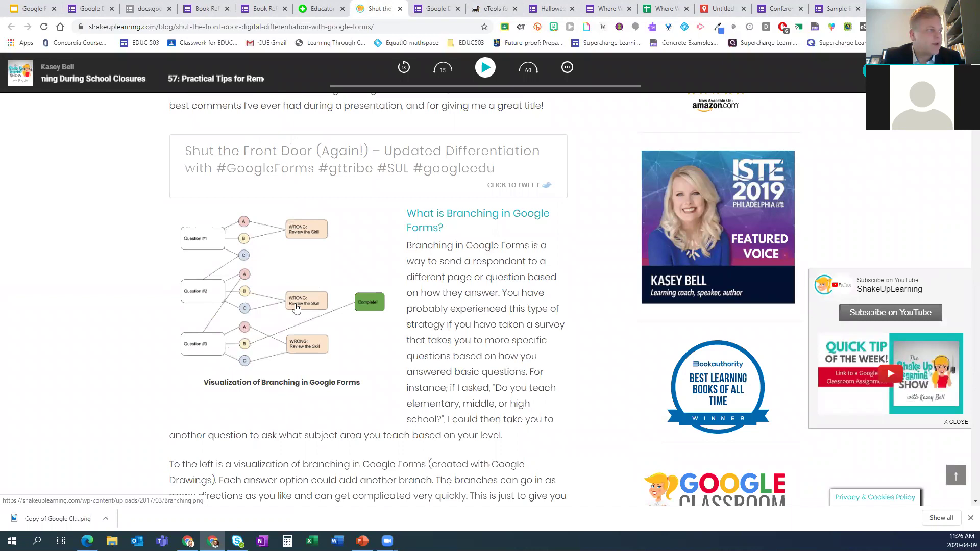
{"action": "key", "text": "ctrl+plus"}
{"action": "key", "text": "ctrl+plus"}
{"action": "key", "text": "ctrl+plus"}
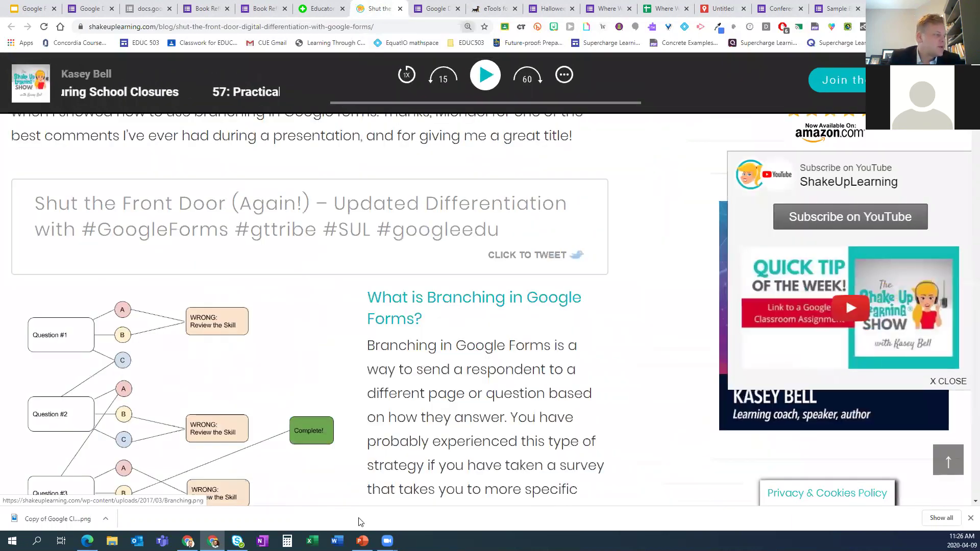
{"action": "left_click_drag", "start_coordinate": [196, 463], "coordinate": [558, 330]}
{"action": "left_click_drag", "start_coordinate": [368, 346], "coordinate": [406, 346]}
{"action": "scroll", "coordinate": [604, 378], "scroll_direction": "down", "scroll_amount": 3}
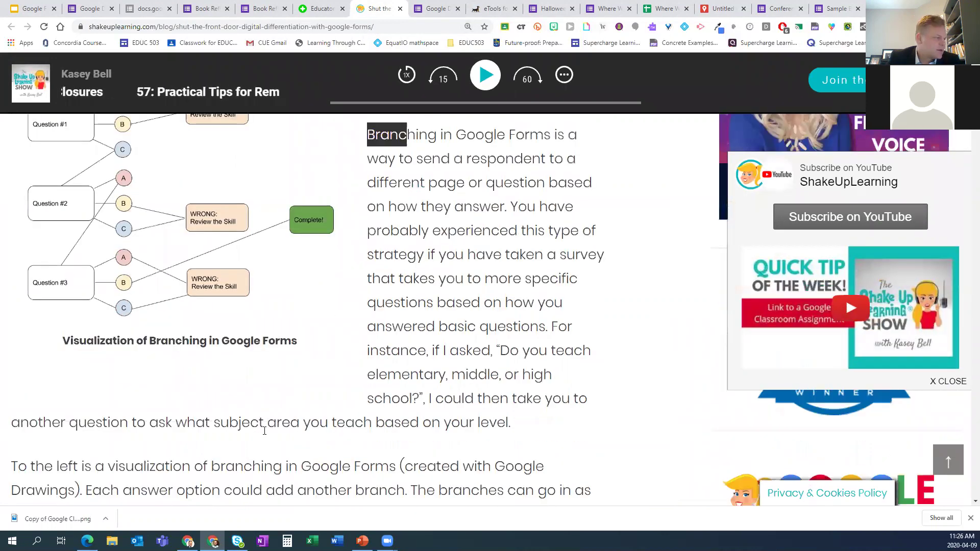
{"action": "scroll", "coordinate": [169, 315], "scroll_direction": "up", "scroll_amount": 1}
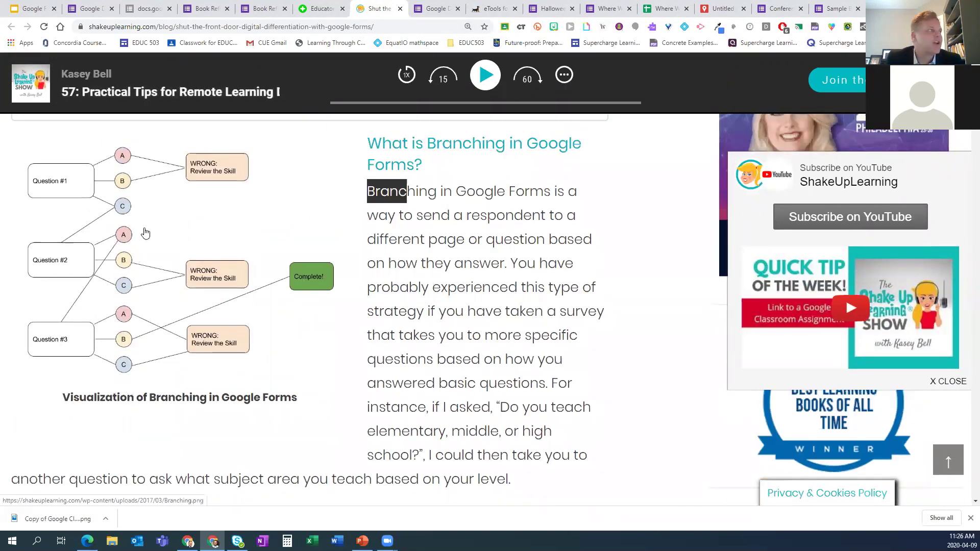
{"action": "key", "text": "ctrl+0"}
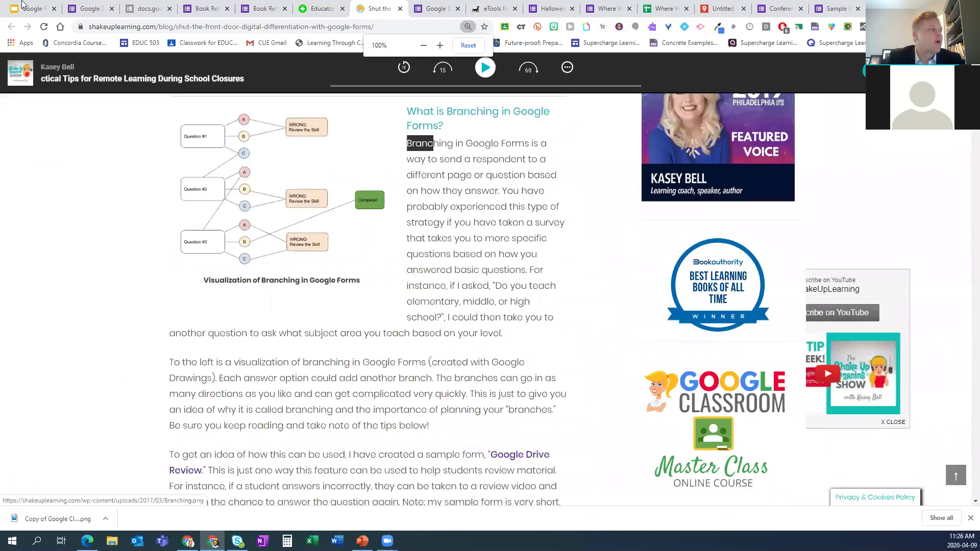
- Return to the Sample Branching form and review its opening question alongside the Choice sections
{"action": "key", "text": "ctrl+9"}
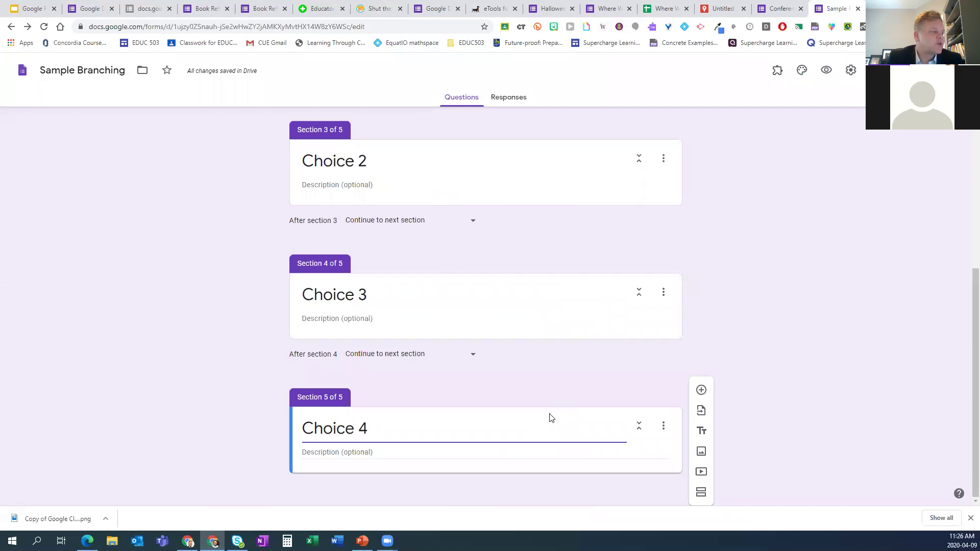
{"action": "scroll", "coordinate": [552, 396], "scroll_direction": "up", "scroll_amount": 6}
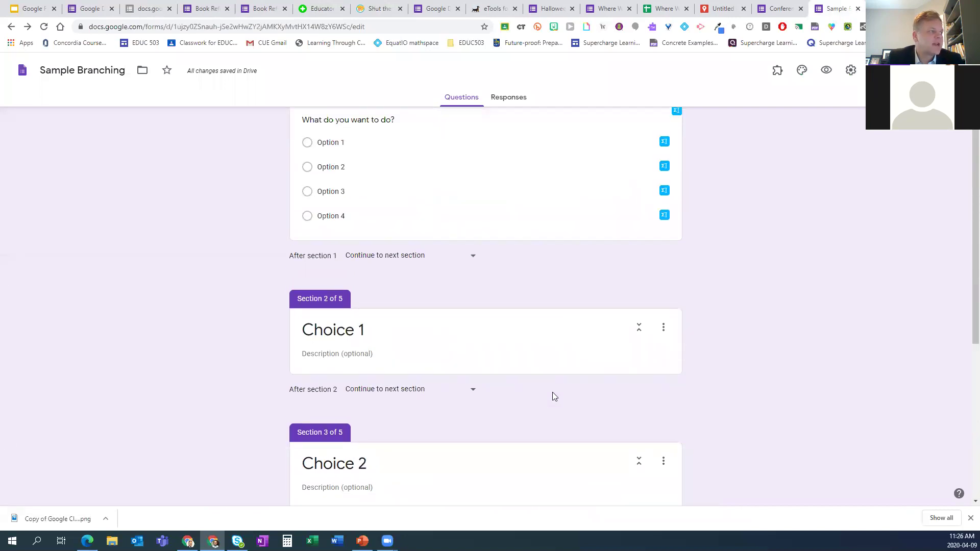
{"action": "scroll", "coordinate": [553, 393], "scroll_direction": "up", "scroll_amount": 1}
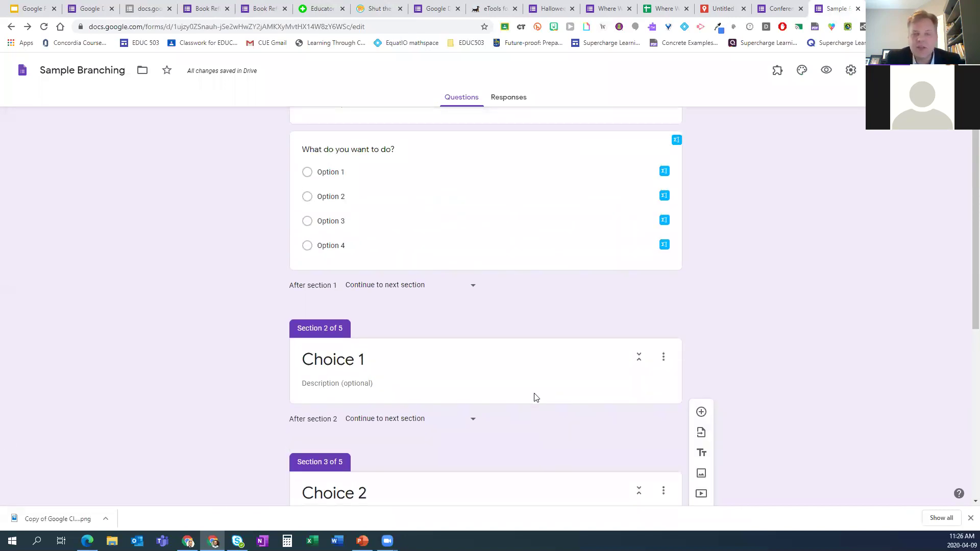
{"action": "left_click", "coordinate": [471, 362]}
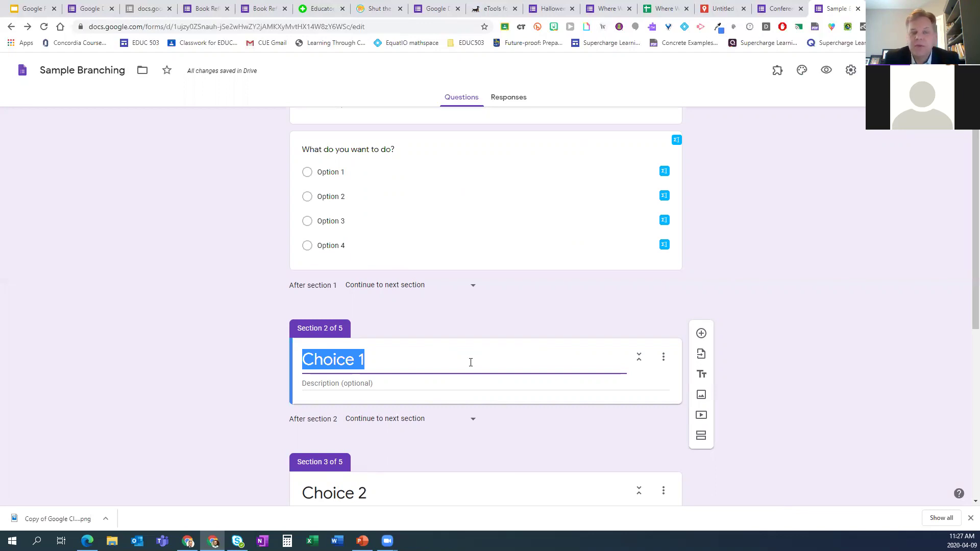
{"action": "left_click", "coordinate": [756, 300]}
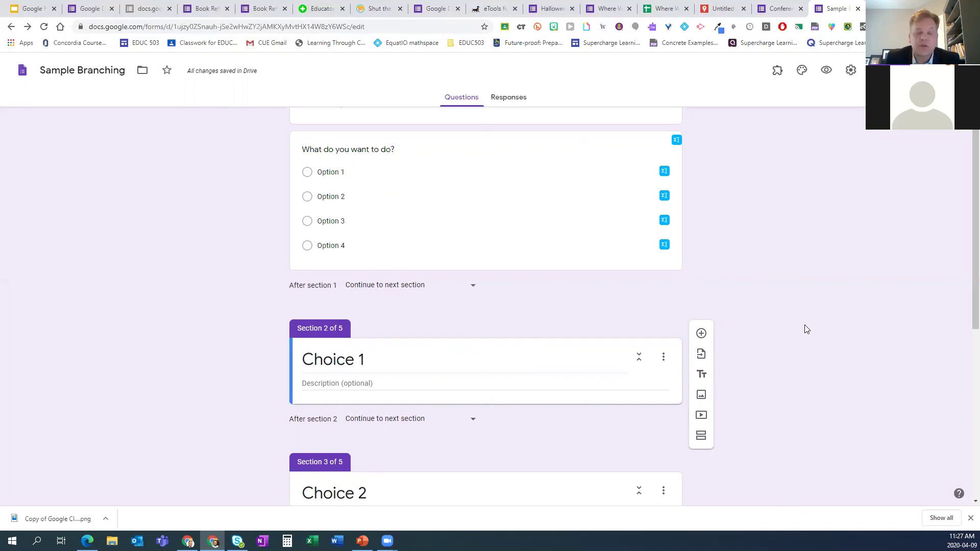
{"action": "scroll", "coordinate": [805, 326], "scroll_direction": "up", "scroll_amount": 1}
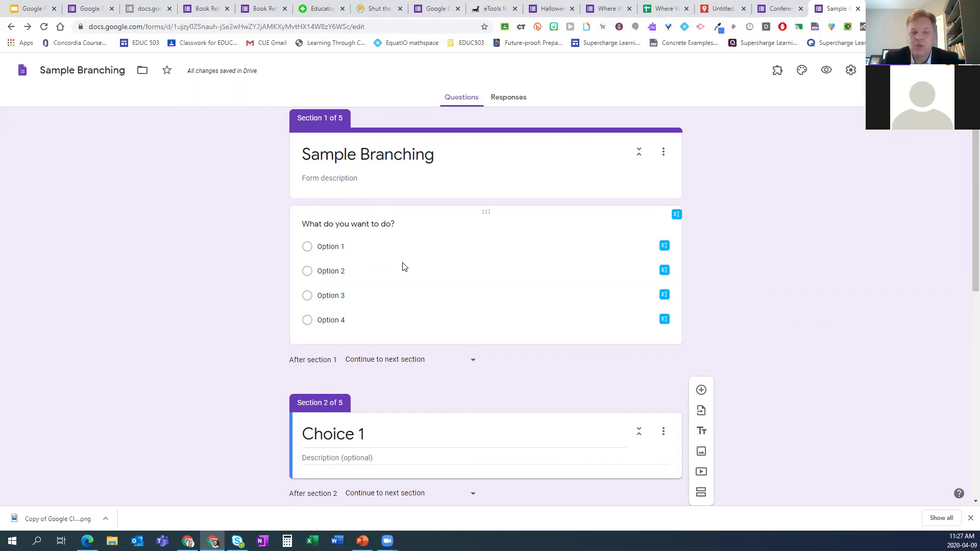
{"action": "scroll", "coordinate": [450, 264], "scroll_direction": "down", "scroll_amount": 2}
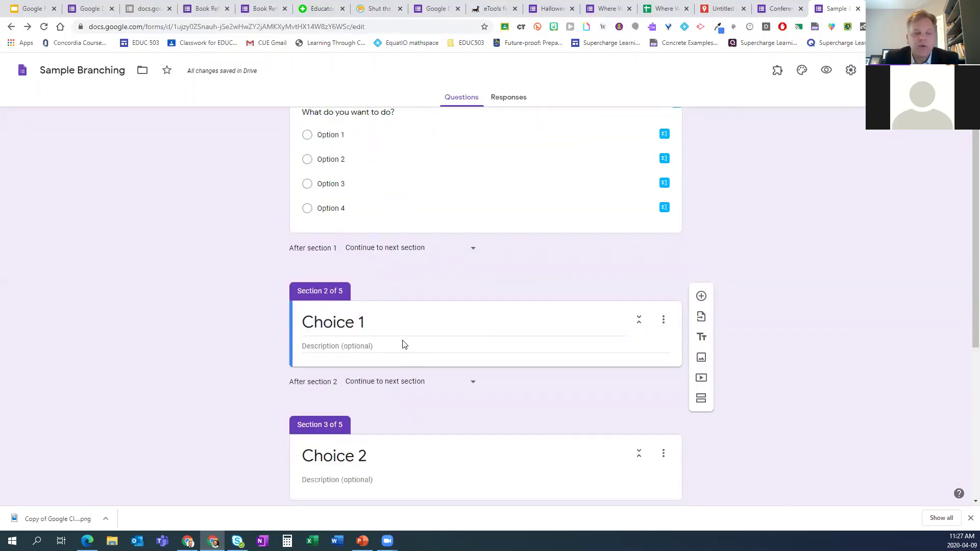
{"action": "scroll", "coordinate": [405, 343], "scroll_direction": "down", "scroll_amount": 1}
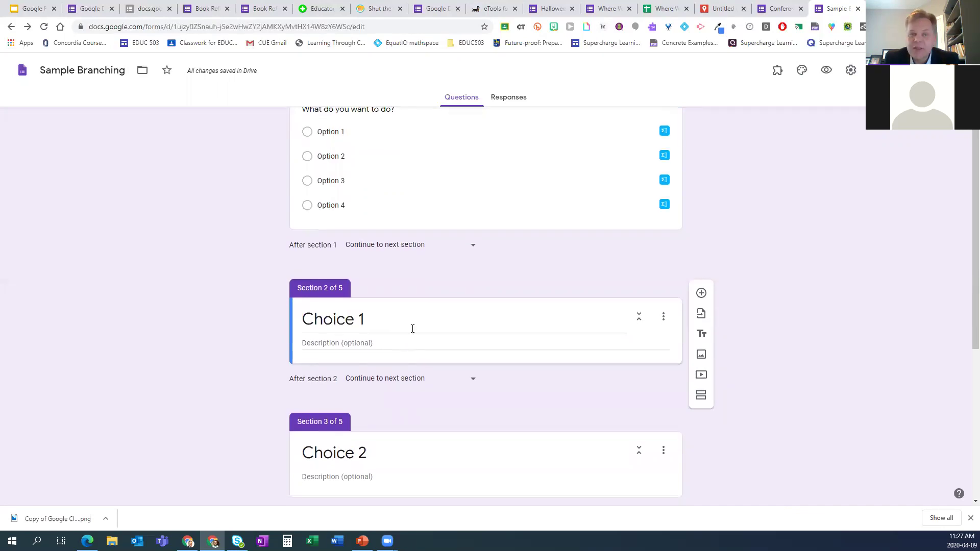
- Route Option 1 of "What do you want to do?" to section 2 (Choice 1) and Option 2 to section 3 (Choice 2)
{"action": "scroll", "coordinate": [416, 319], "scroll_direction": "up", "scroll_amount": 2}
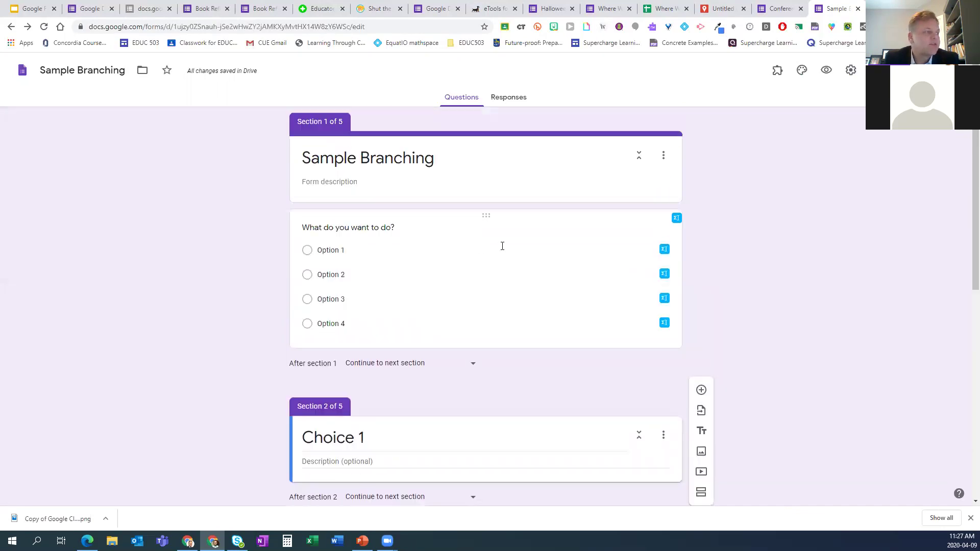
{"action": "left_click", "coordinate": [501, 246]}
{"action": "left_click", "coordinate": [590, 270]}
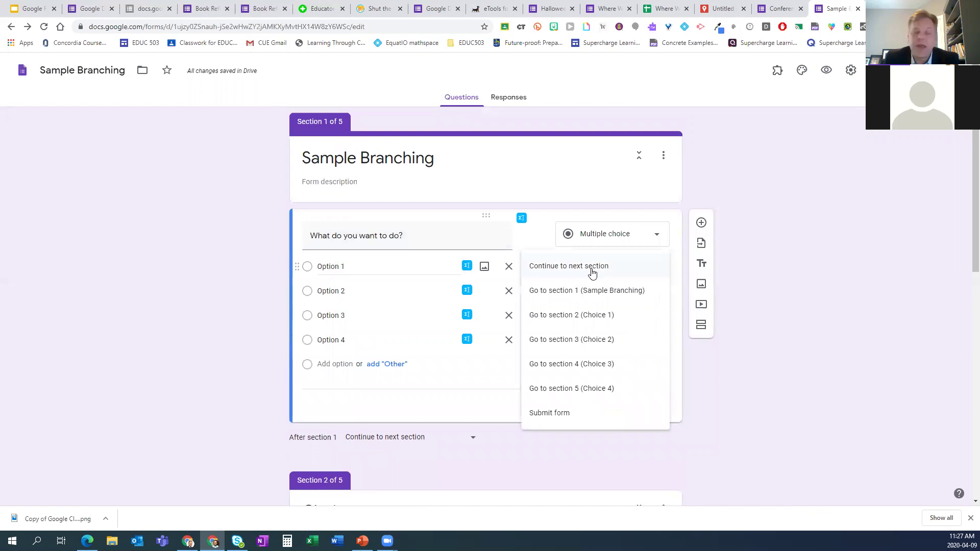
{"action": "left_click", "coordinate": [555, 320]}
{"action": "left_click", "coordinate": [564, 295]}
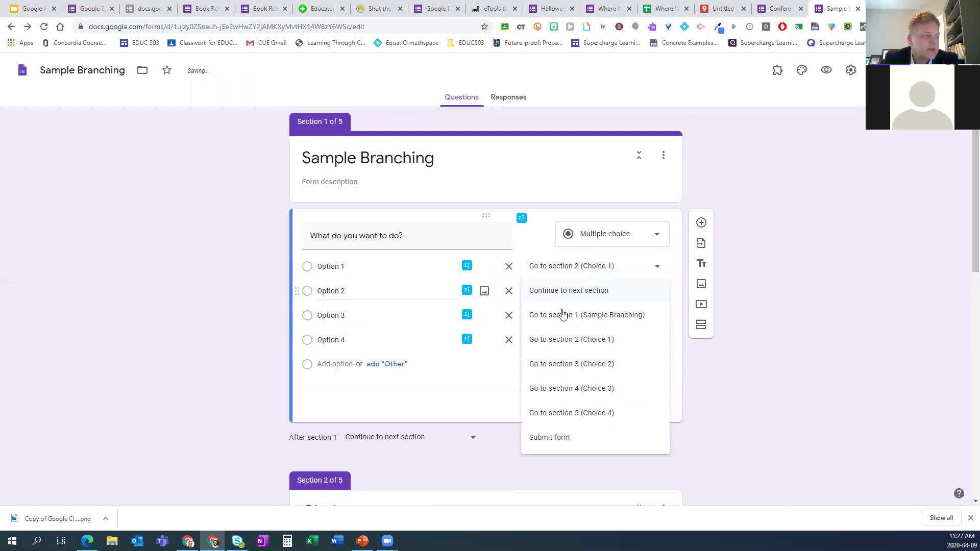
{"action": "left_click", "coordinate": [564, 364]}
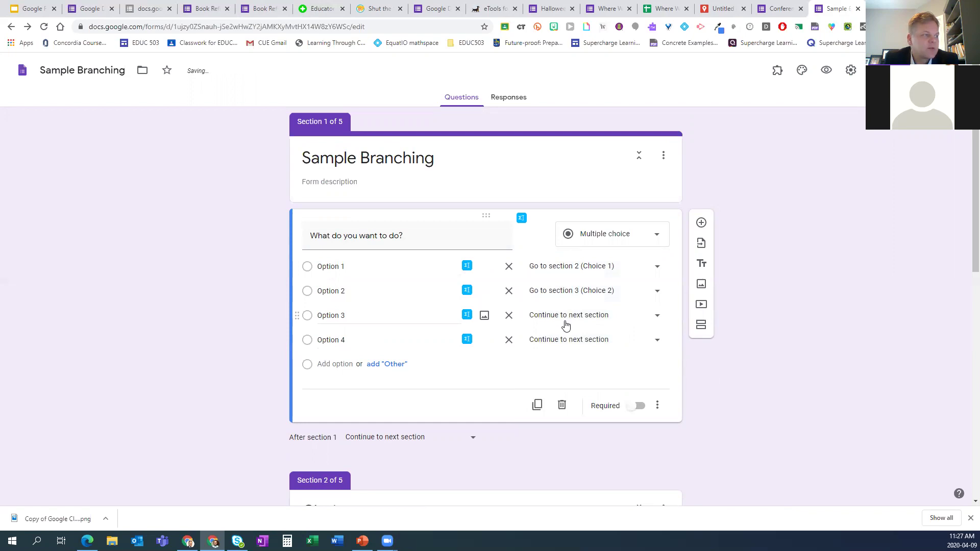
- Route Option 3 of the question to section 4 (Choice 3) and Option 4 to section 5 (Choice 4)
{"action": "left_click", "coordinate": [565, 322]}
{"action": "left_click", "coordinate": [571, 414]}
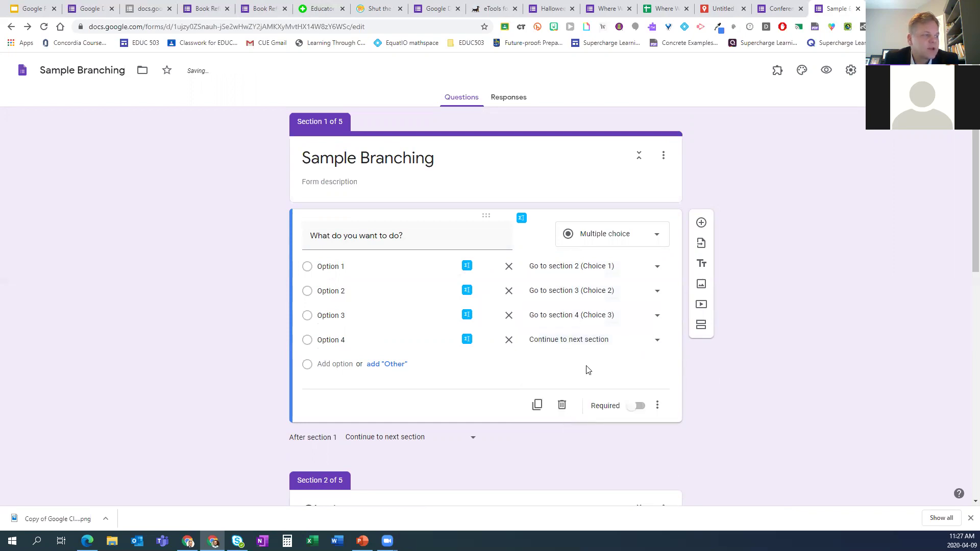
{"action": "left_click", "coordinate": [580, 345]}
{"action": "left_click", "coordinate": [572, 453]}
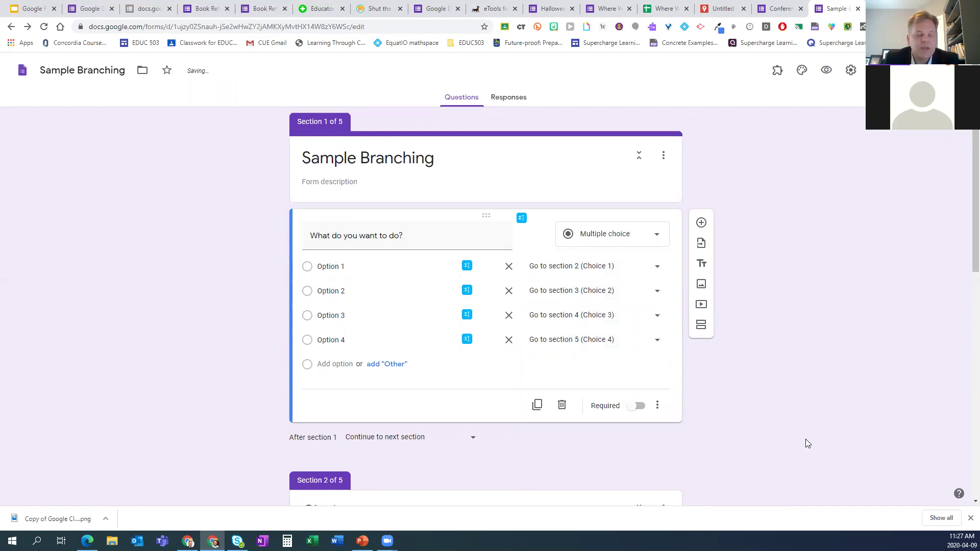
{"action": "scroll", "coordinate": [806, 438], "scroll_direction": "down", "scroll_amount": 4}
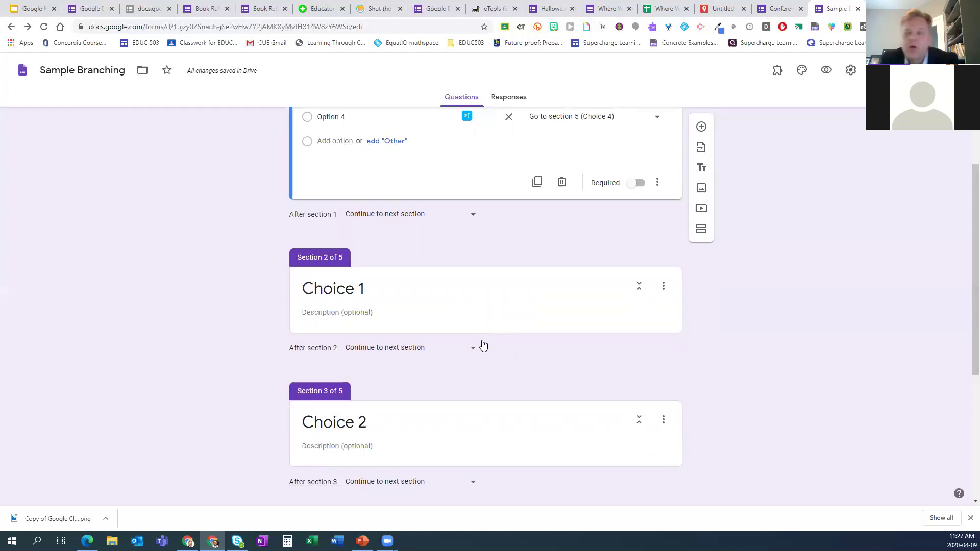
{"action": "scroll", "coordinate": [494, 321], "scroll_direction": "up", "scroll_amount": 4}
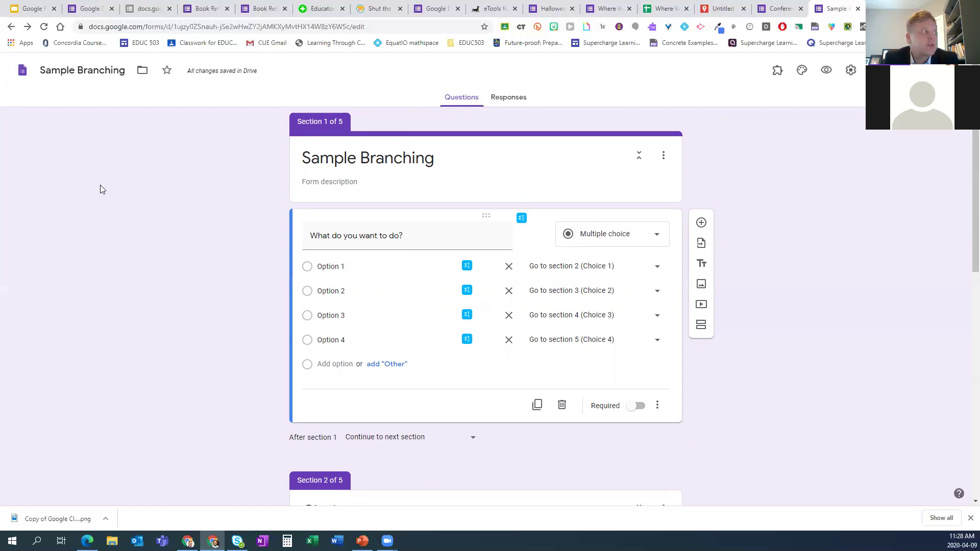
- Switch to the Book Reflections form and examine its book-choice question and the sections for each book
{"action": "left_click", "coordinate": [88, 8]}
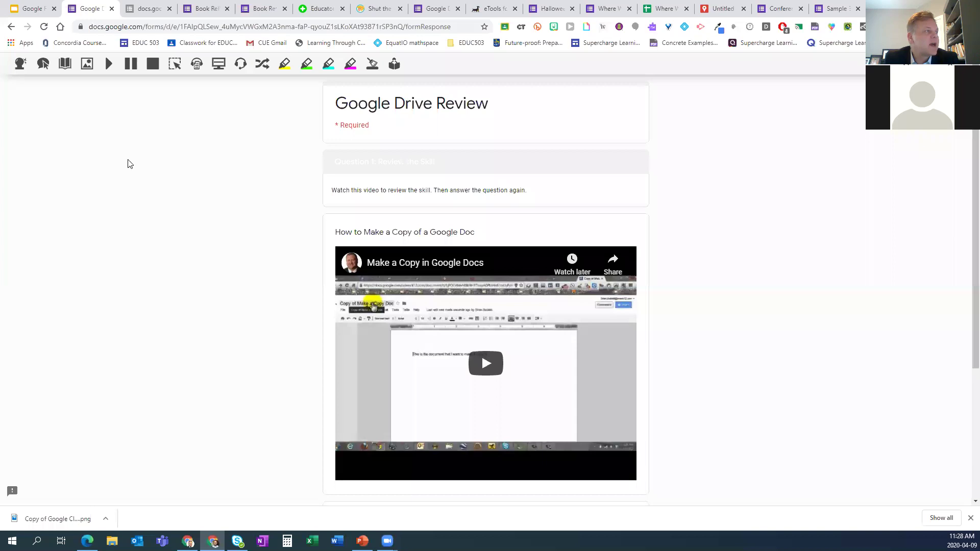
{"action": "left_click", "coordinate": [214, 9]}
{"action": "scroll", "coordinate": [225, 163], "scroll_direction": "up", "scroll_amount": 10}
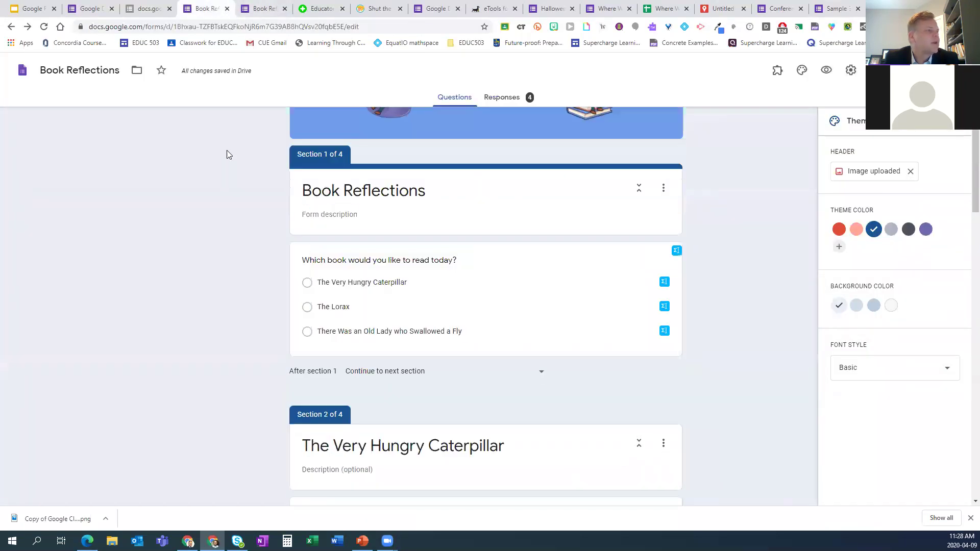
{"action": "scroll", "coordinate": [227, 152], "scroll_direction": "up", "scroll_amount": 1}
{"action": "scroll", "coordinate": [352, 313], "scroll_direction": "down", "scroll_amount": 3}
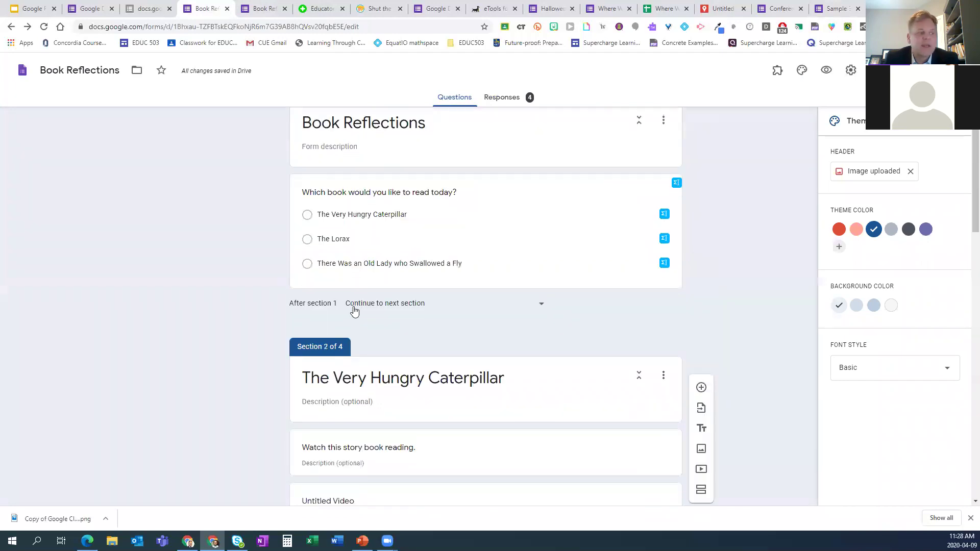
{"action": "scroll", "coordinate": [317, 403], "scroll_direction": "down", "scroll_amount": 10}
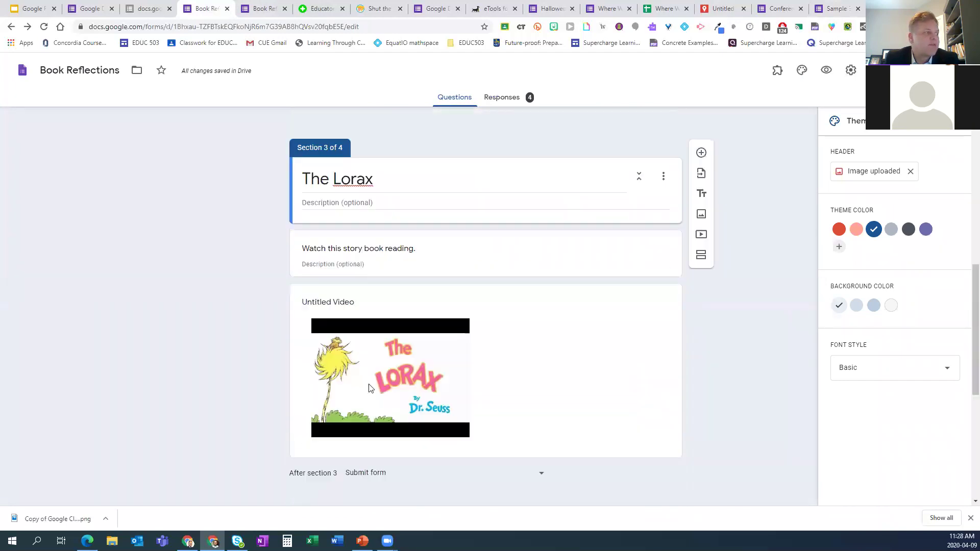
- Review the Book Reflections form from its header and book question through to the There Was an Old Lady section
{"action": "scroll", "coordinate": [597, 219], "scroll_direction": "up", "scroll_amount": 10}
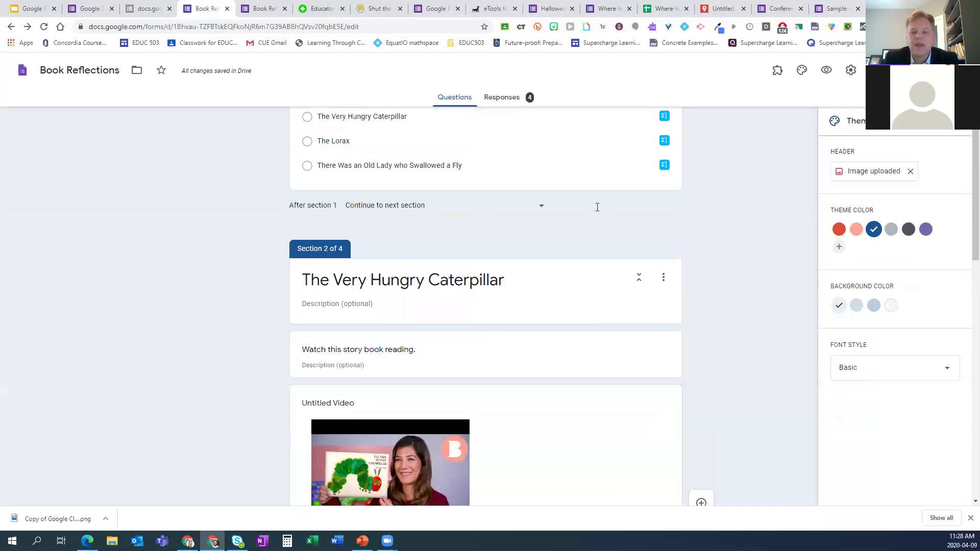
{"action": "scroll", "coordinate": [592, 204], "scroll_direction": "up", "scroll_amount": 5}
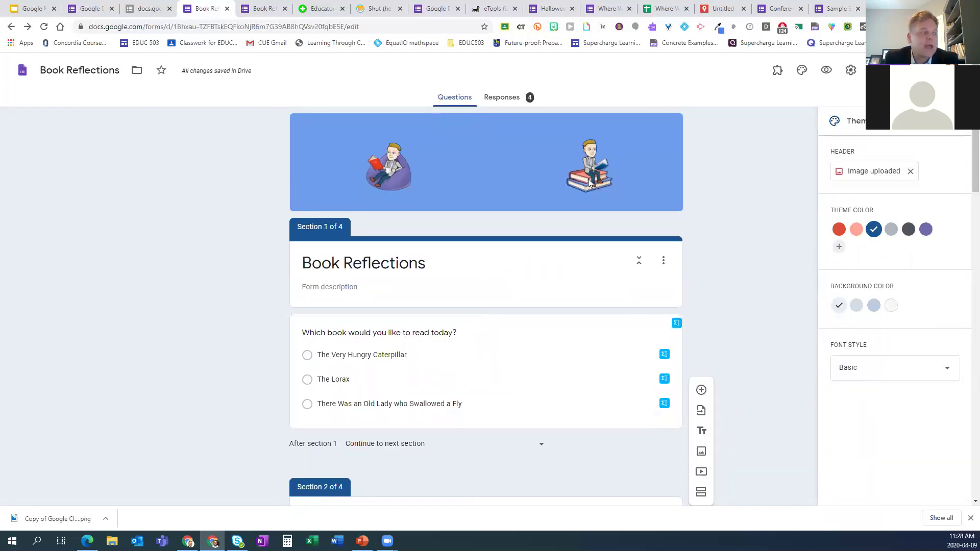
{"action": "scroll", "coordinate": [471, 257], "scroll_direction": "down", "scroll_amount": 2}
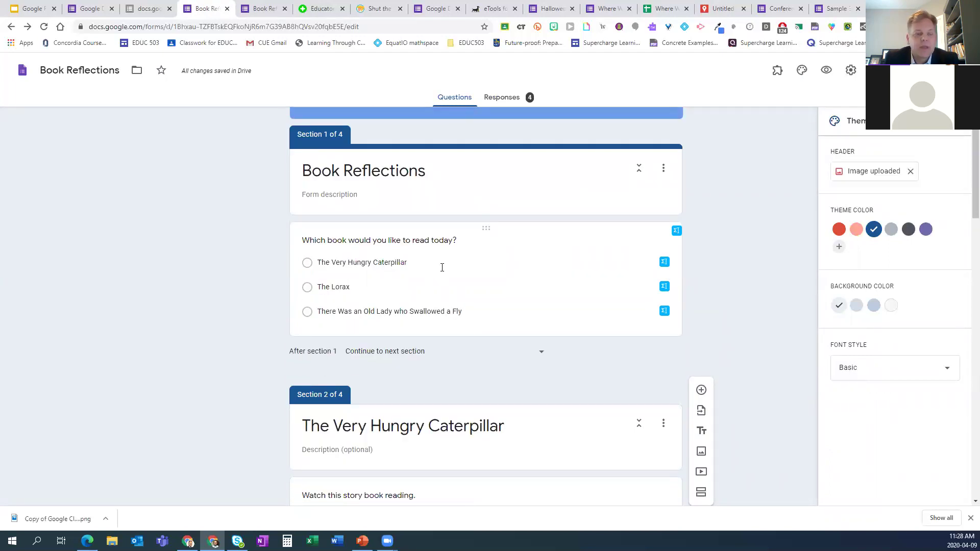
{"action": "scroll", "coordinate": [444, 267], "scroll_direction": "down", "scroll_amount": 1}
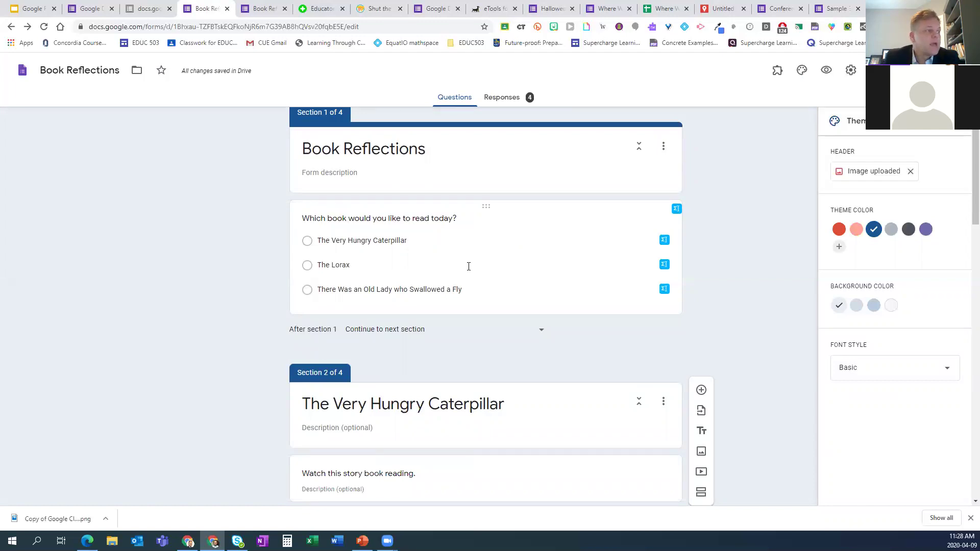
{"action": "scroll", "coordinate": [554, 263], "scroll_direction": "up", "scroll_amount": 1}
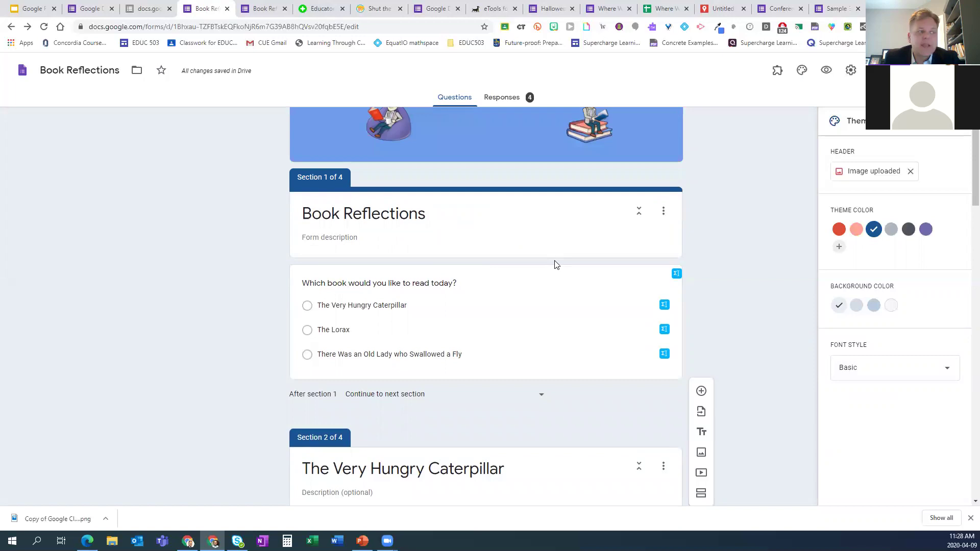
{"action": "scroll", "coordinate": [422, 286], "scroll_direction": "up", "scroll_amount": 1}
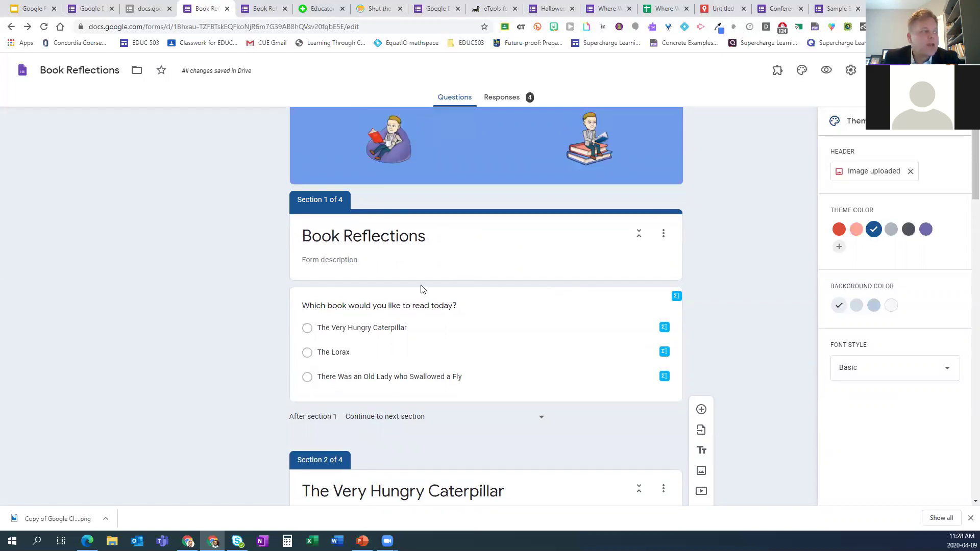
{"action": "scroll", "coordinate": [428, 291], "scroll_direction": "down", "scroll_amount": 1}
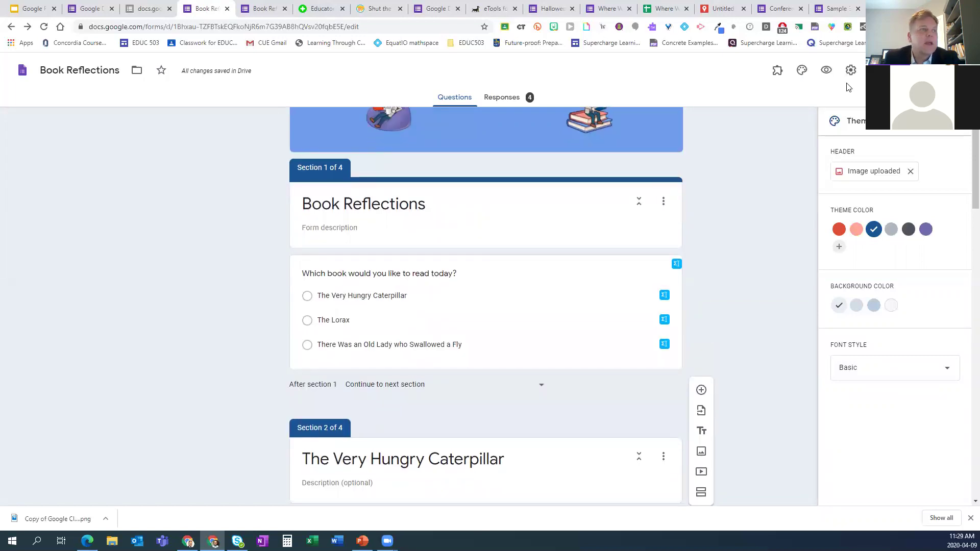
{"action": "scroll", "coordinate": [696, 177], "scroll_direction": "down", "scroll_amount": 20}
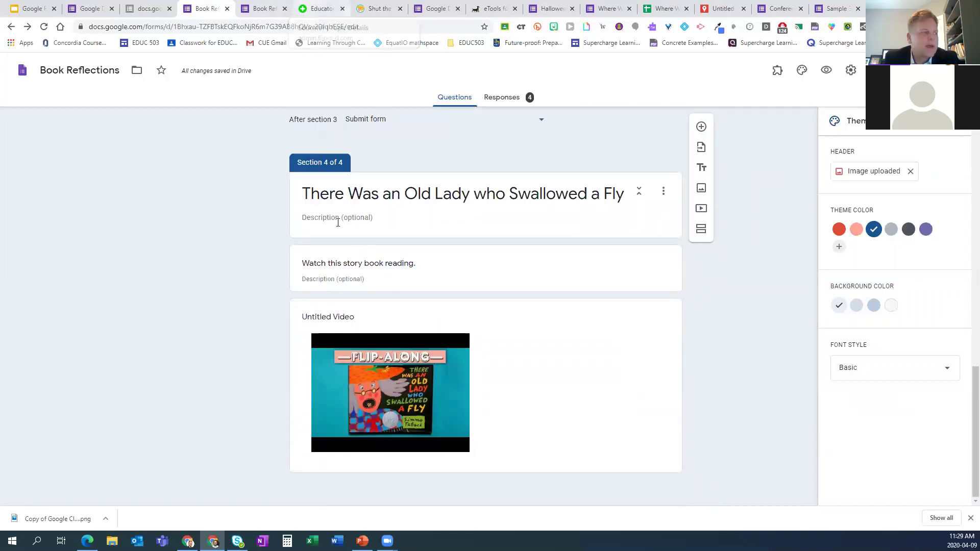
- Switch to Flipgrid and copy the share link of the Sample Book Response topic
{"action": "left_click", "coordinate": [323, 10]}
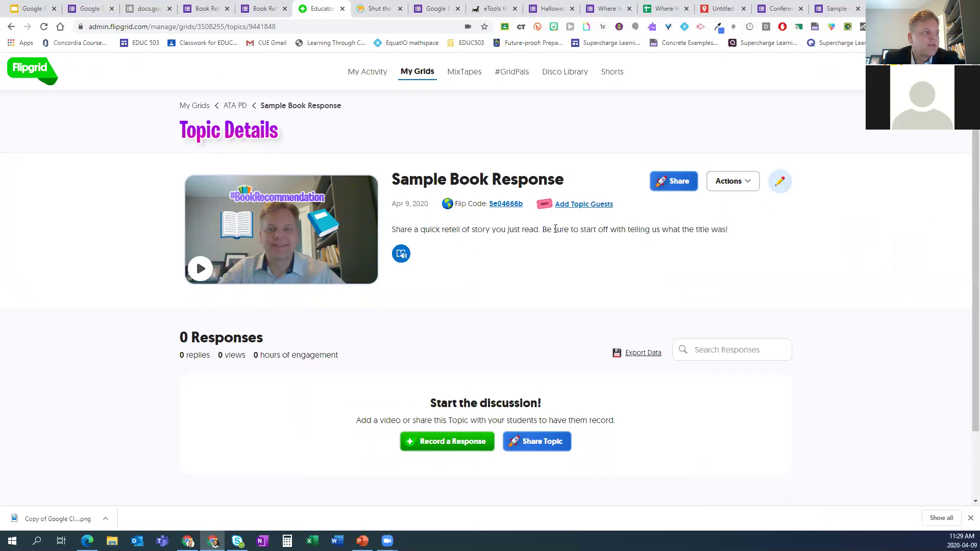
{"action": "left_click", "coordinate": [671, 188]}
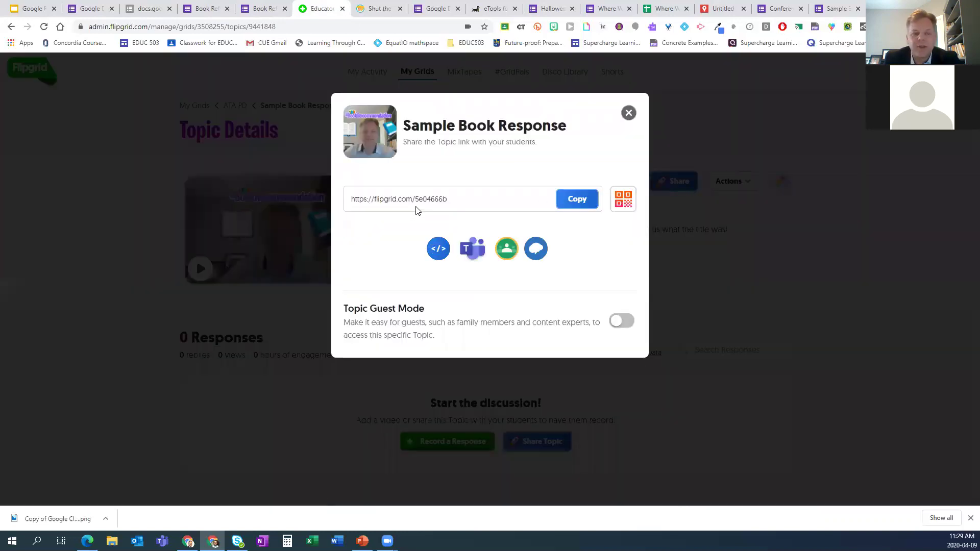
{"action": "left_click", "coordinate": [577, 200]}
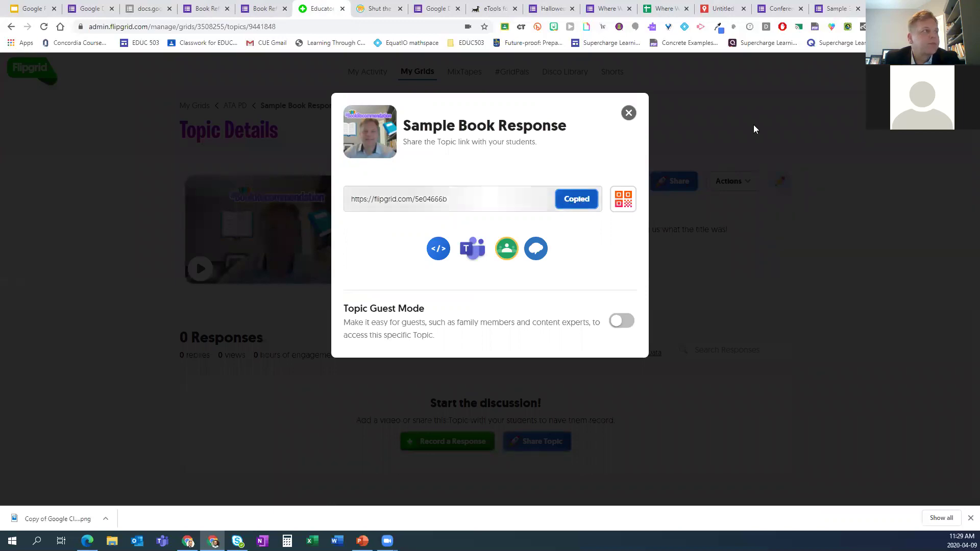
- Return to the Book Reflections form, check the confirmation message in its presentation settings, and close the settings without saving
{"action": "left_click", "coordinate": [210, 10]}
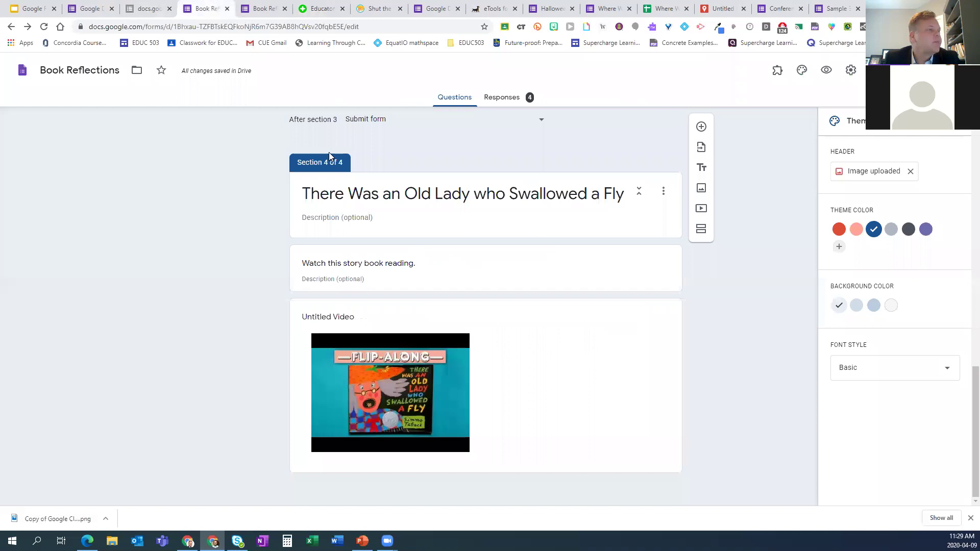
{"action": "left_click", "coordinate": [846, 74]}
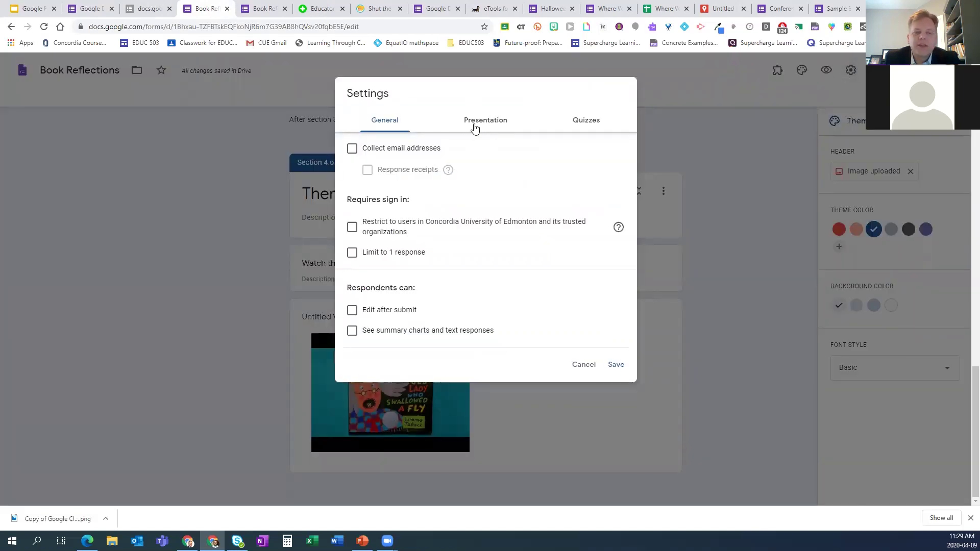
{"action": "left_click", "coordinate": [486, 123]}
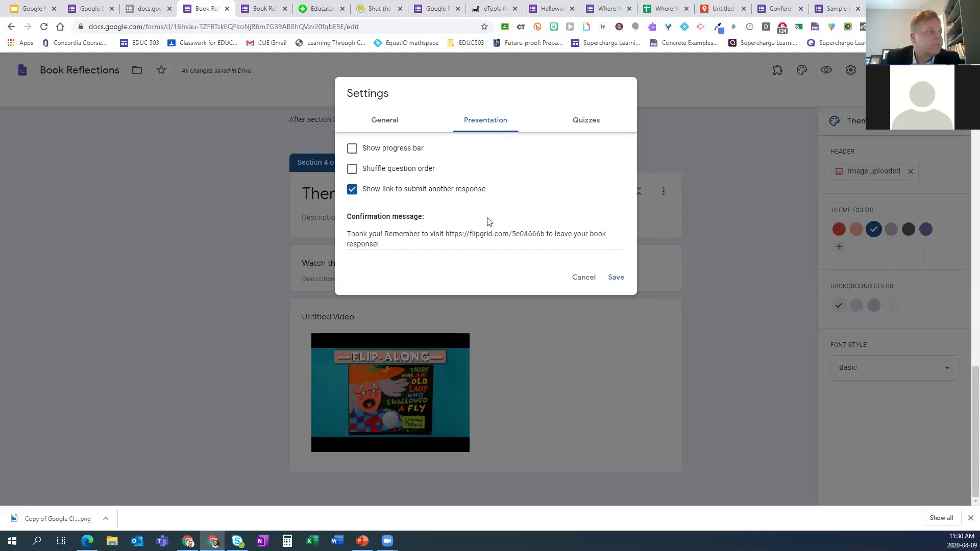
{"action": "left_click", "coordinate": [583, 278]}
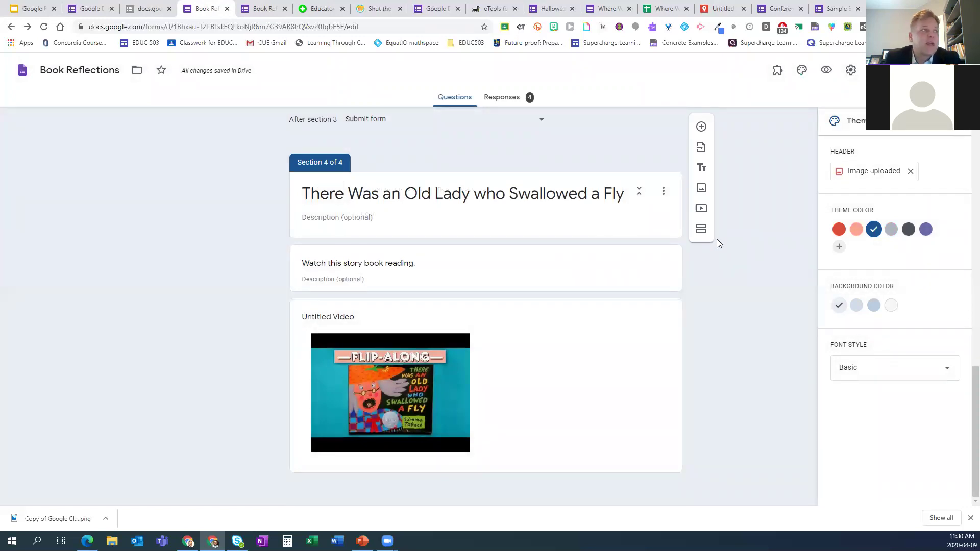
- Return to the Google Slides presentation and show the Choice Eliminator 2 slide with its notes
{"action": "left_click", "coordinate": [775, 7]}
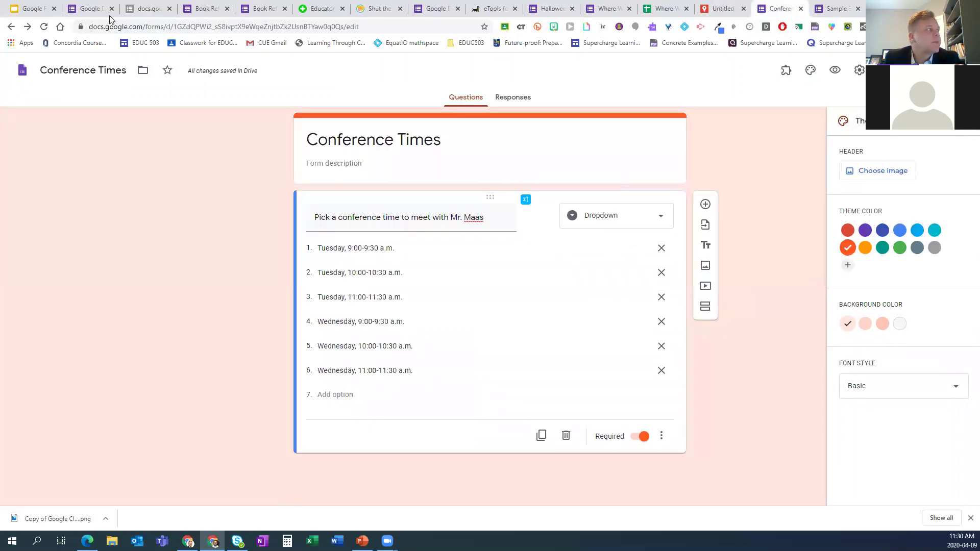
{"action": "left_click", "coordinate": [29, 8]}
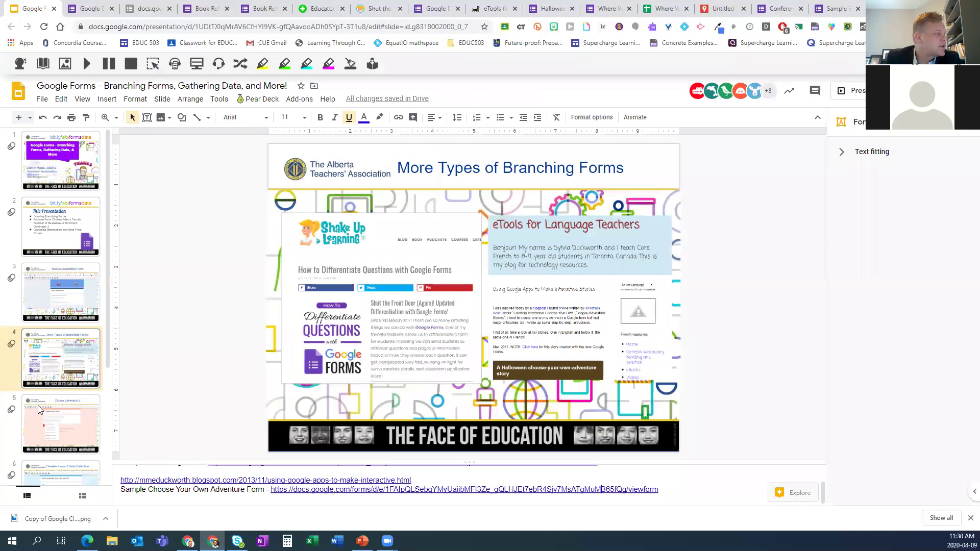
{"action": "left_click", "coordinate": [72, 411]}
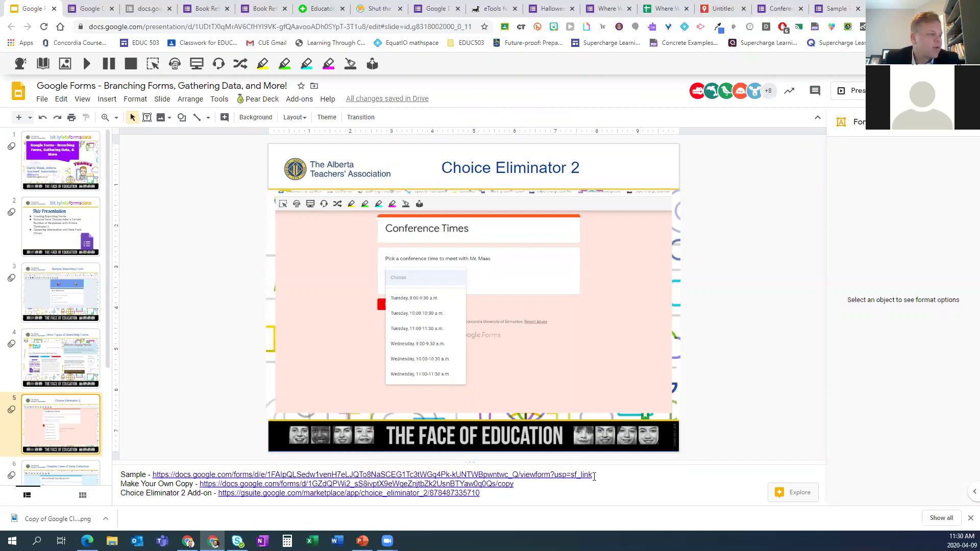
- Open the sample Conference Times form from the slide notes, view its list of meeting times, and close the form
{"action": "left_click_drag", "start_coordinate": [420, 474], "coordinate": [153, 474]}
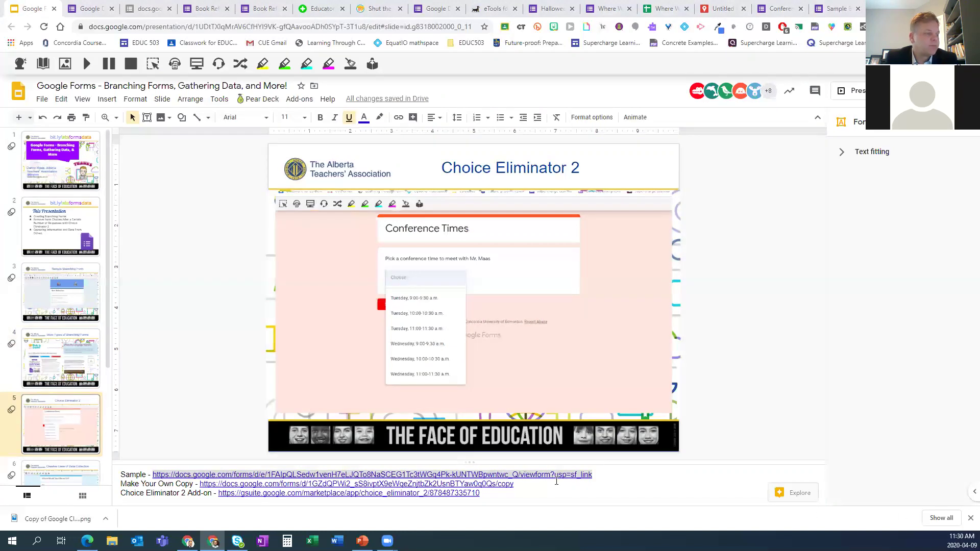
{"action": "left_click", "coordinate": [557, 476]}
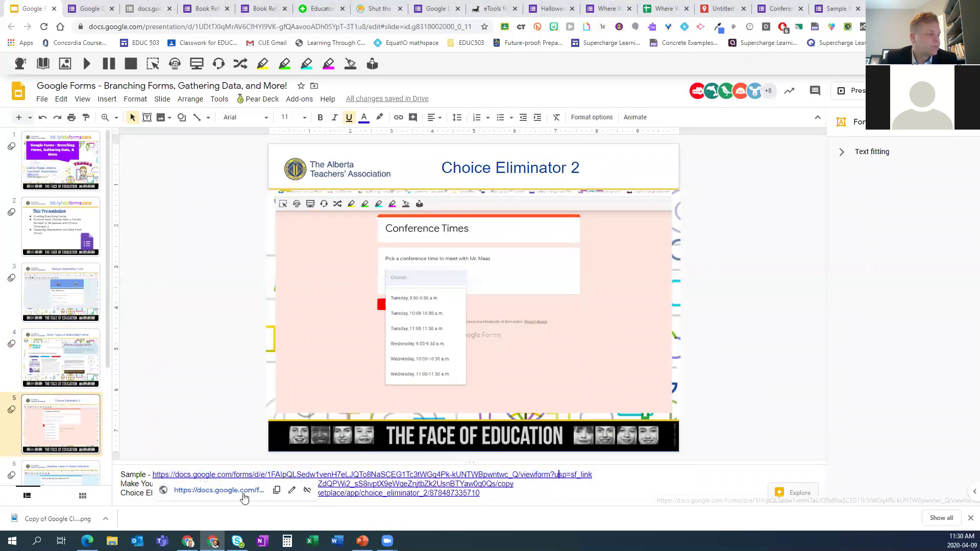
{"action": "left_click", "coordinate": [243, 491]}
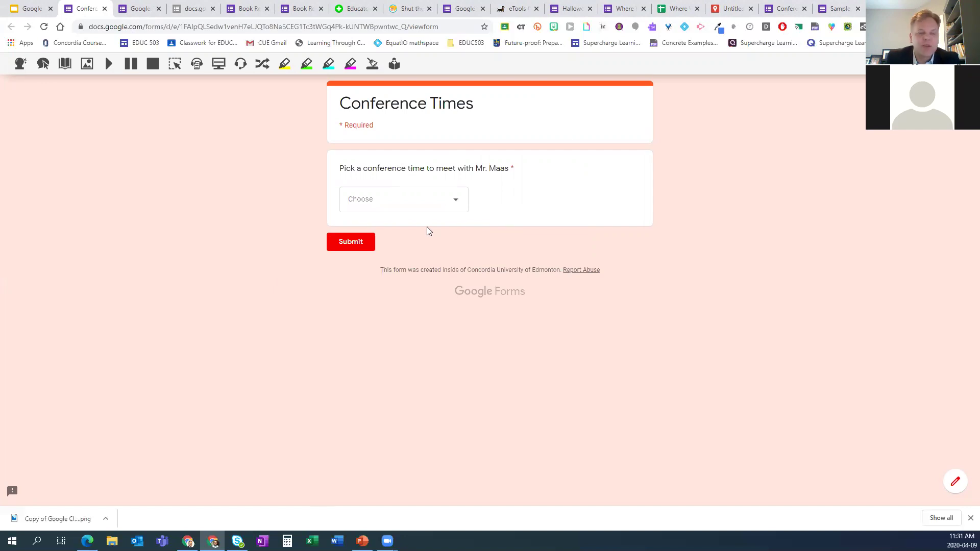
{"action": "left_click", "coordinate": [451, 204]}
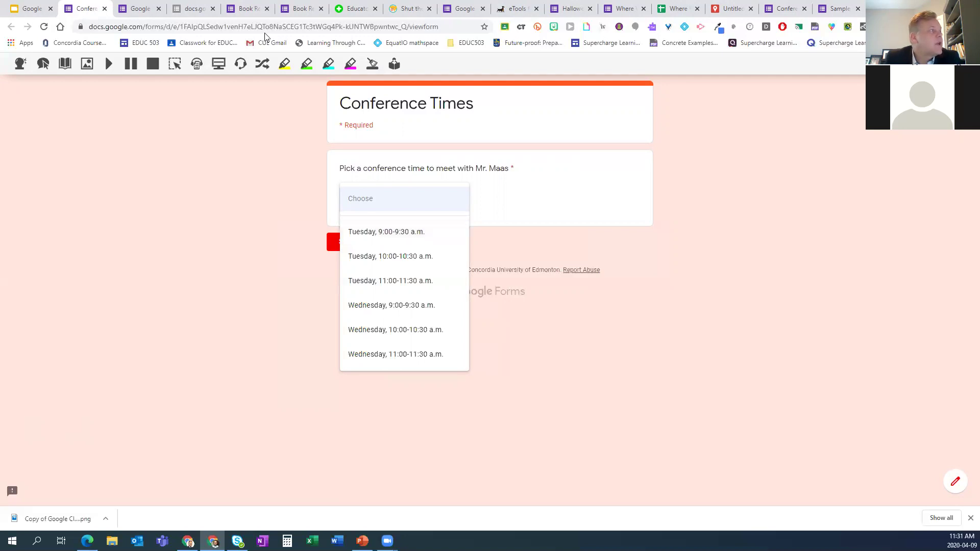
{"action": "left_click", "coordinate": [104, 9]}
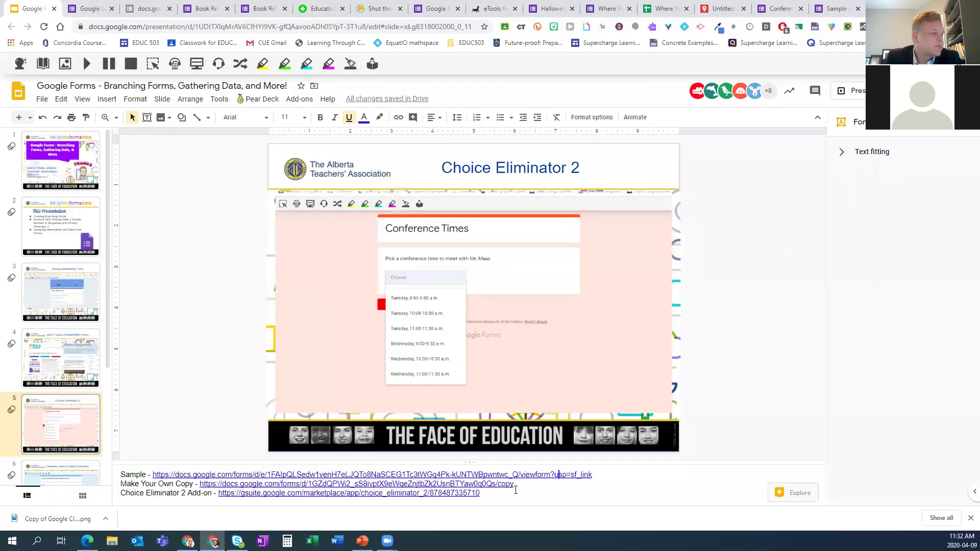
- Highlight the Make Your Own Copy link in the notes, then open the add-ons marketplace from the Conference Times form editor
{"action": "left_click_drag", "start_coordinate": [514, 485], "coordinate": [200, 487]}
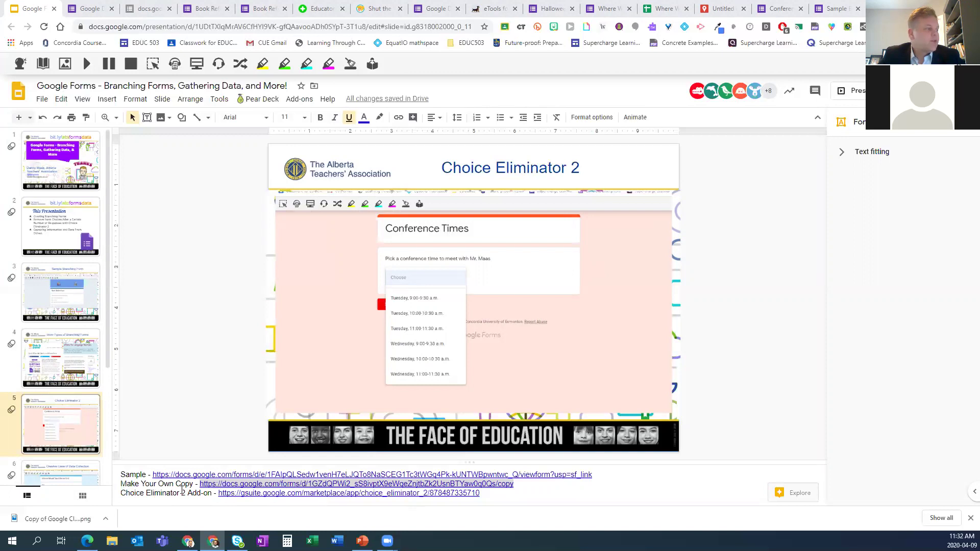
{"action": "left_click", "coordinate": [781, 8]}
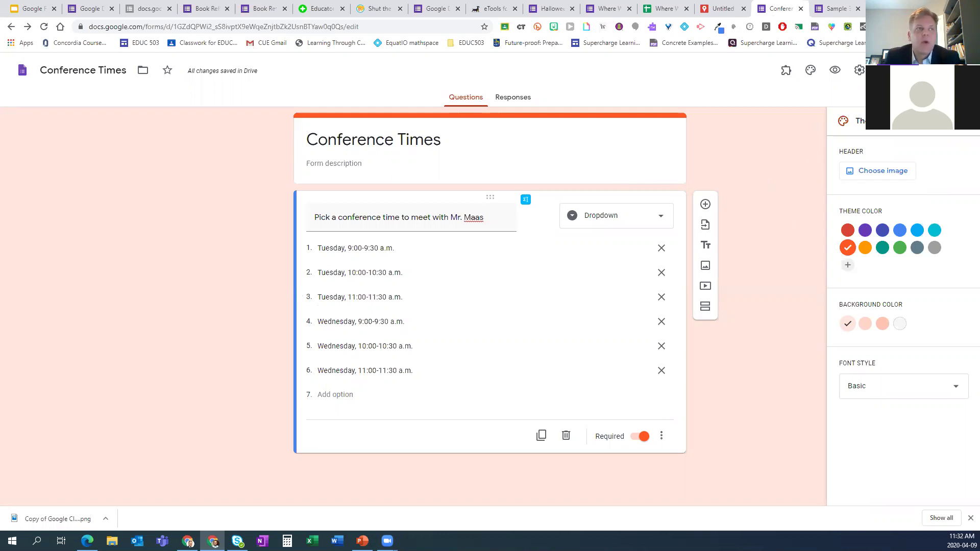
{"action": "left_click", "coordinate": [936, 70]}
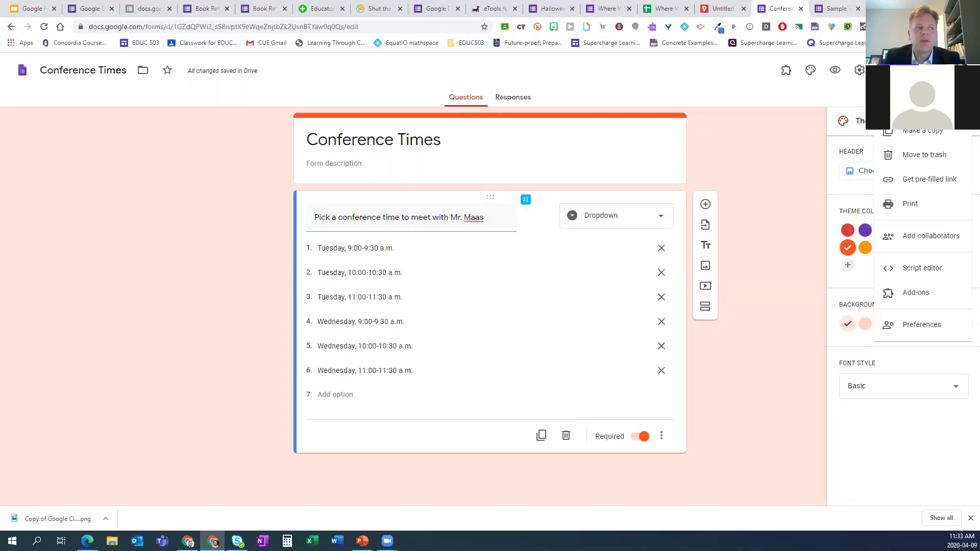
{"action": "left_click", "coordinate": [910, 294]}
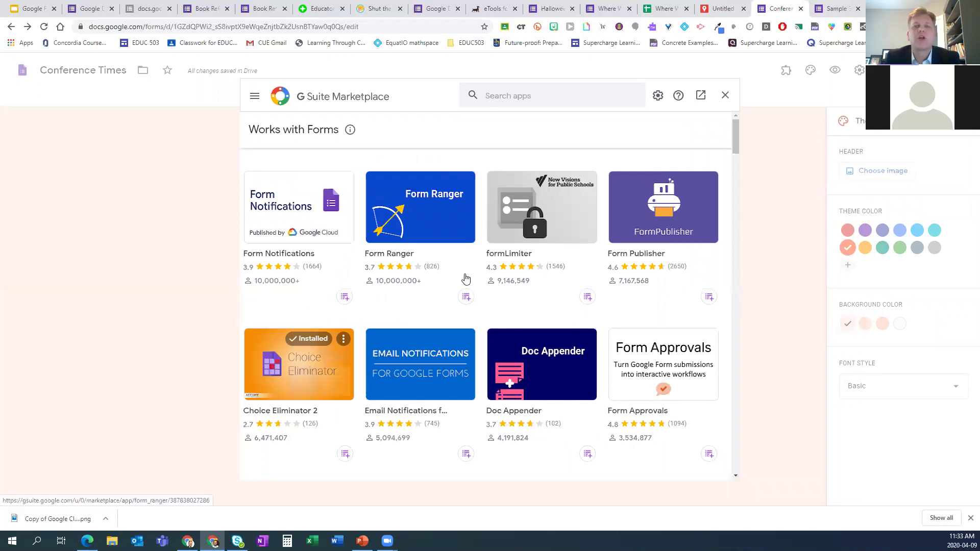
- Browse the add-ons that work with Forms, view the Certify'em details, and return to the add-on list
{"action": "scroll", "coordinate": [544, 307], "scroll_direction": "down", "scroll_amount": 1}
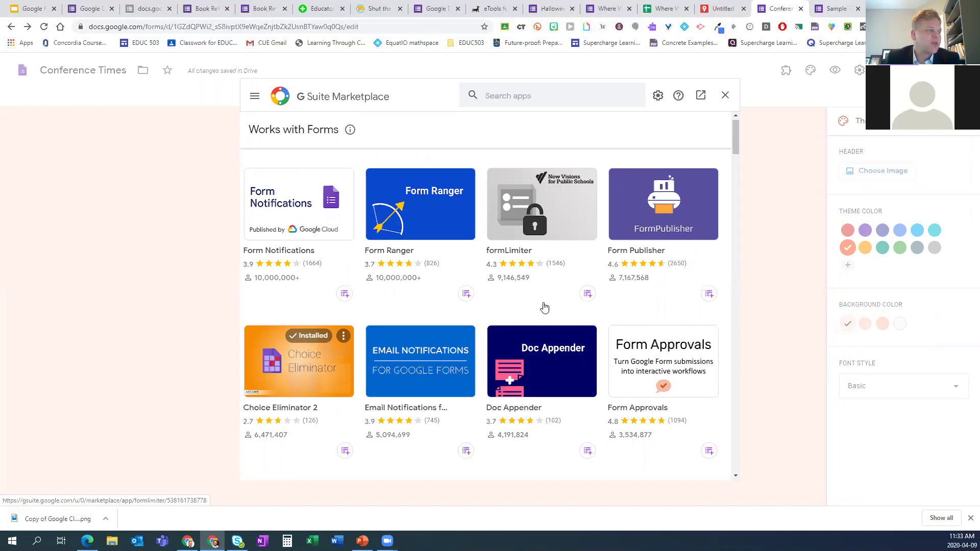
{"action": "scroll", "coordinate": [544, 307], "scroll_direction": "down", "scroll_amount": 2}
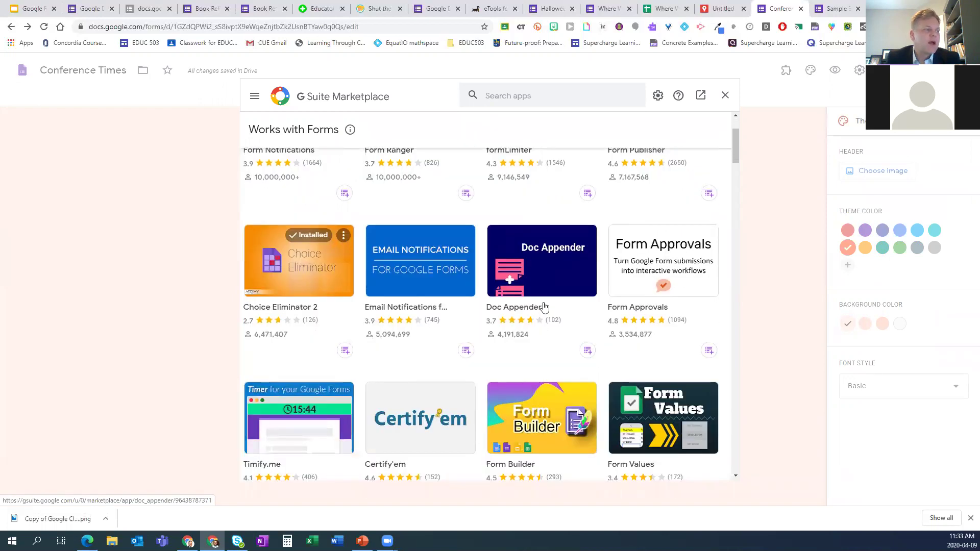
{"action": "scroll", "coordinate": [544, 307], "scroll_direction": "down", "scroll_amount": 1}
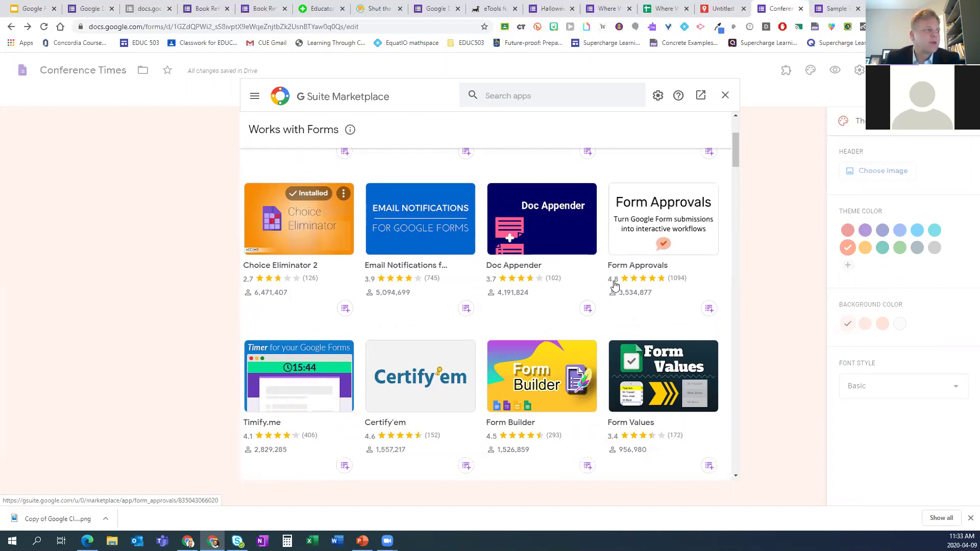
{"action": "scroll", "coordinate": [605, 286], "scroll_direction": "up", "scroll_amount": 1}
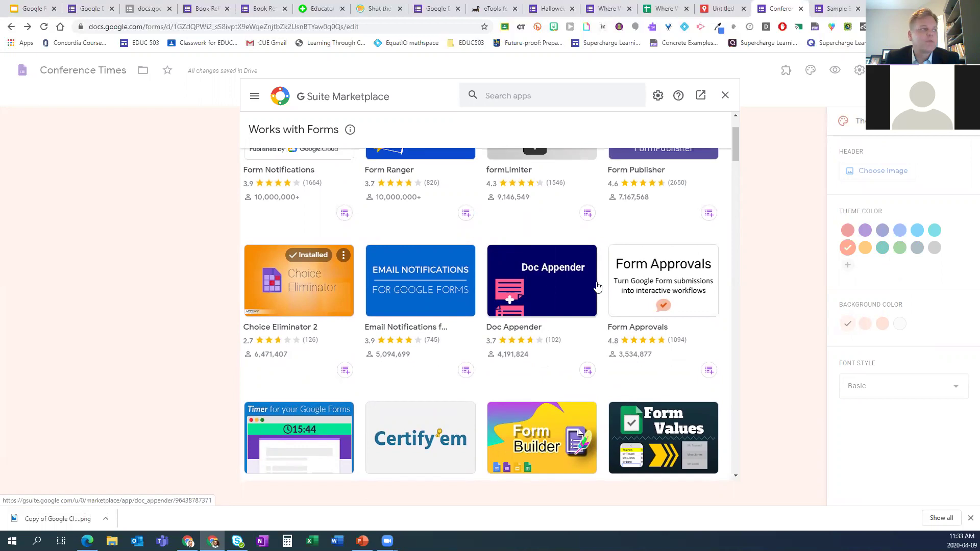
{"action": "scroll", "coordinate": [597, 287], "scroll_direction": "up", "scroll_amount": 2}
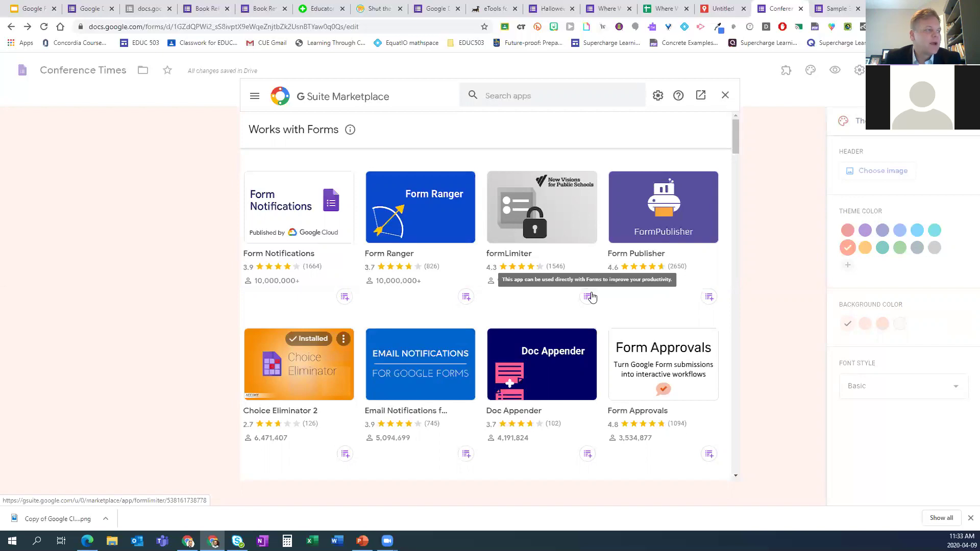
{"action": "scroll", "coordinate": [433, 338], "scroll_direction": "down", "scroll_amount": 4}
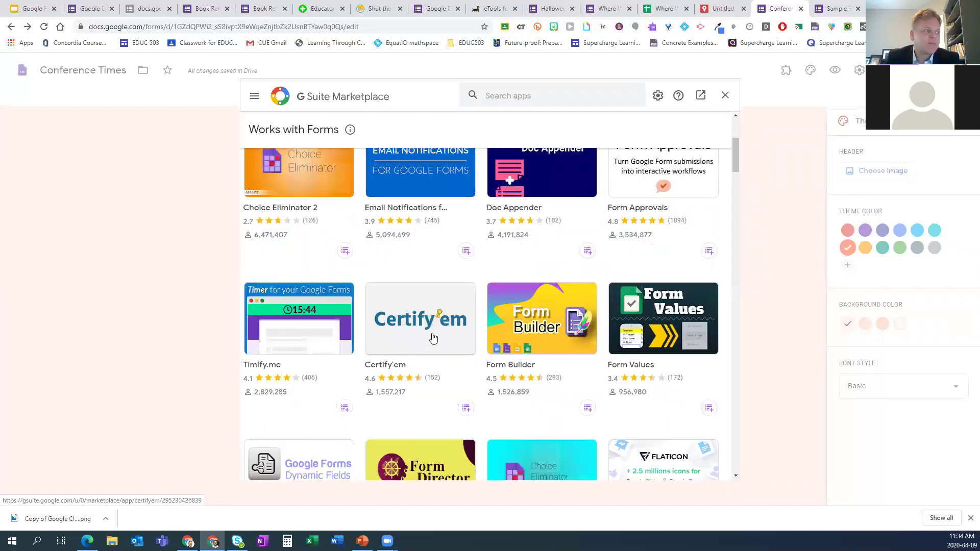
{"action": "left_click", "coordinate": [433, 338]}
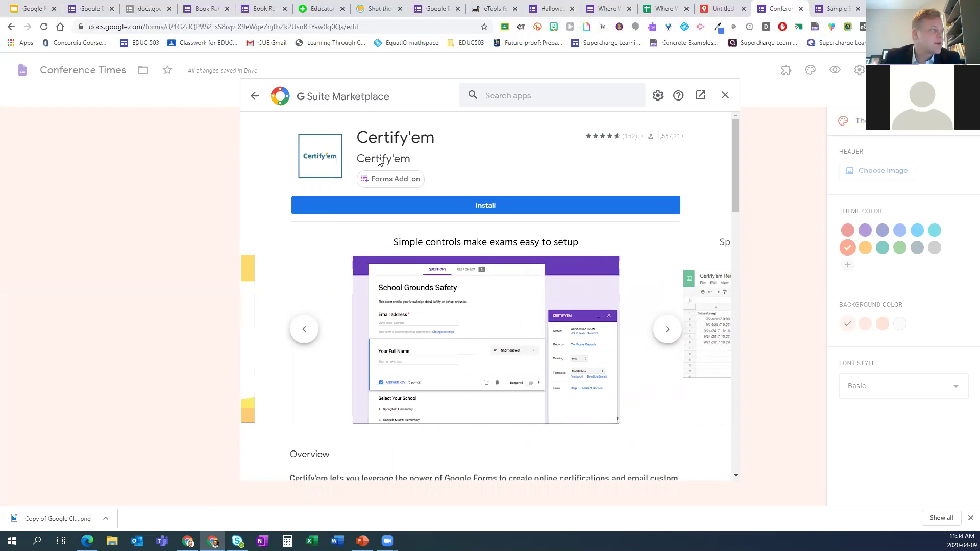
{"action": "left_click", "coordinate": [256, 97]}
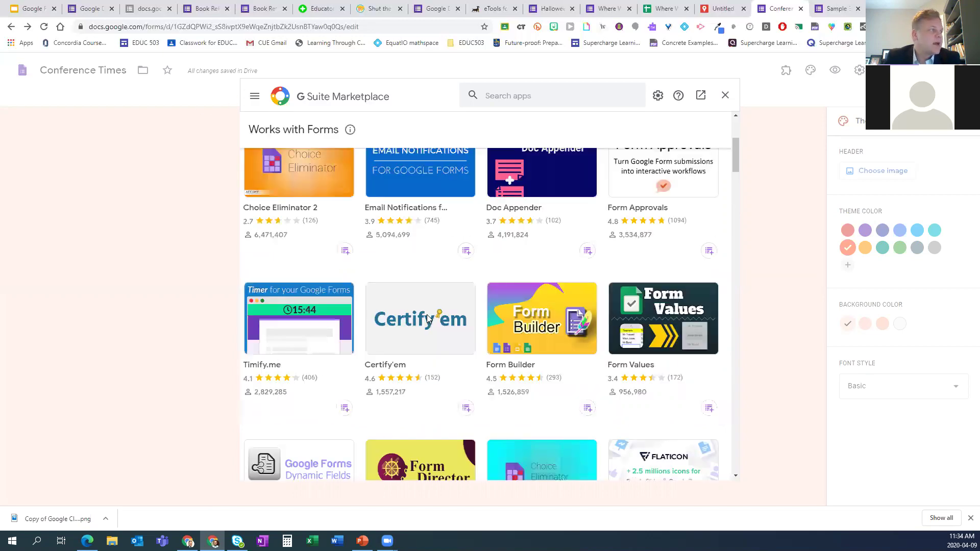
- Search the add-on marketplace for "choice", view the Choice Eliminator 2 details, and close the marketplace
{"action": "scroll", "coordinate": [421, 305], "scroll_direction": "up", "scroll_amount": 4}
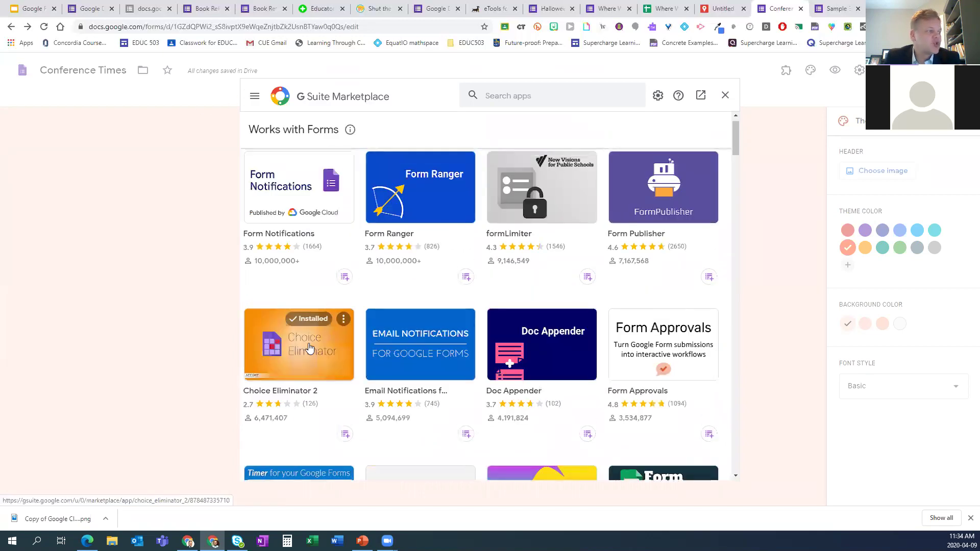
{"action": "left_click", "coordinate": [544, 97]}
{"action": "type", "text": "choice"}
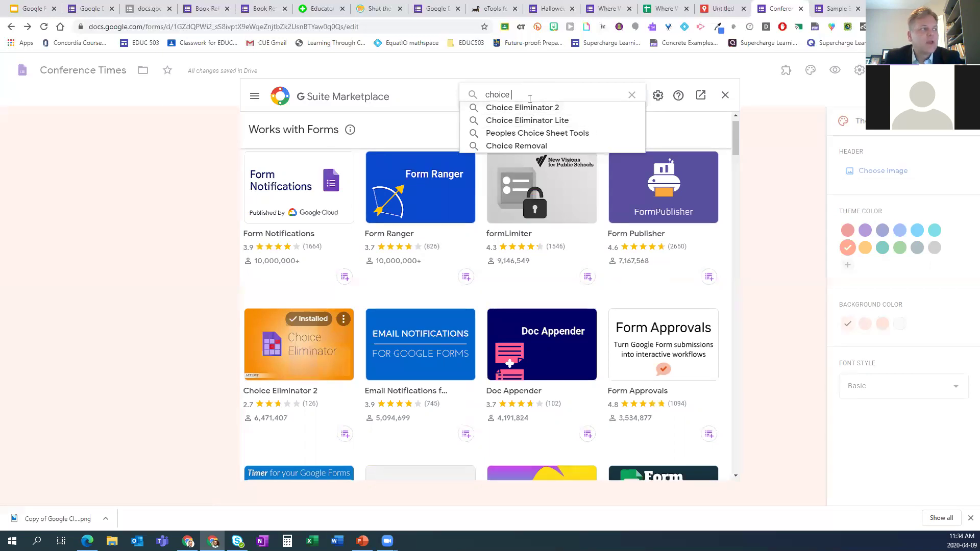
{"action": "left_click", "coordinate": [312, 358]}
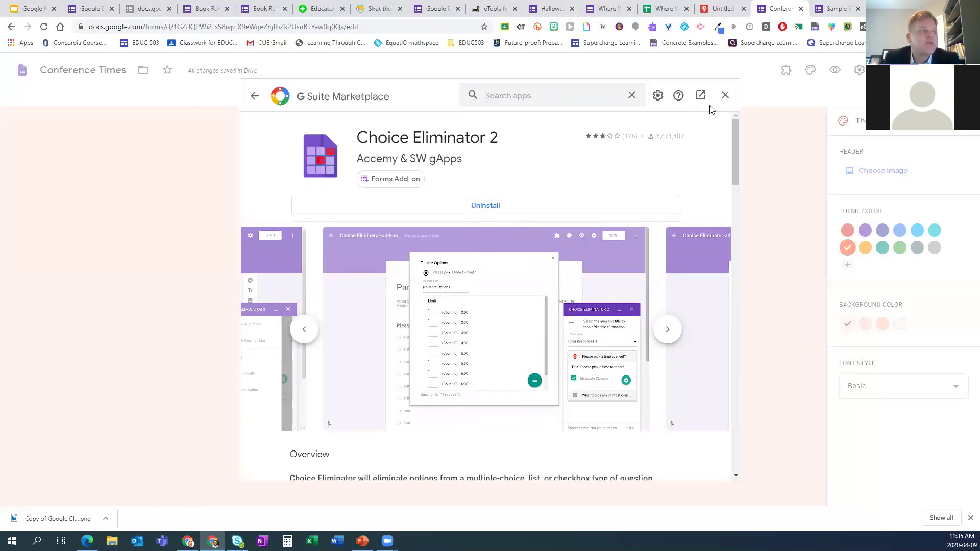
{"action": "left_click", "coordinate": [724, 96]}
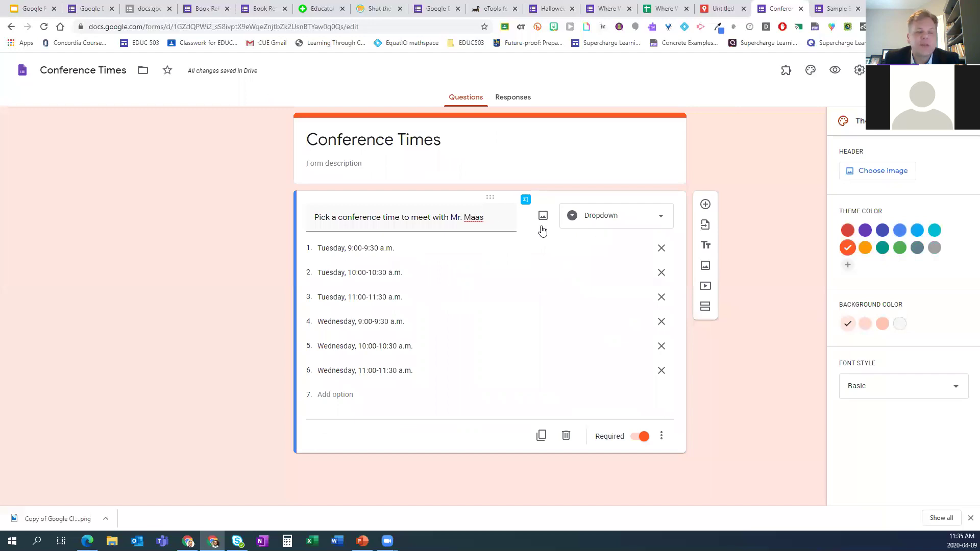
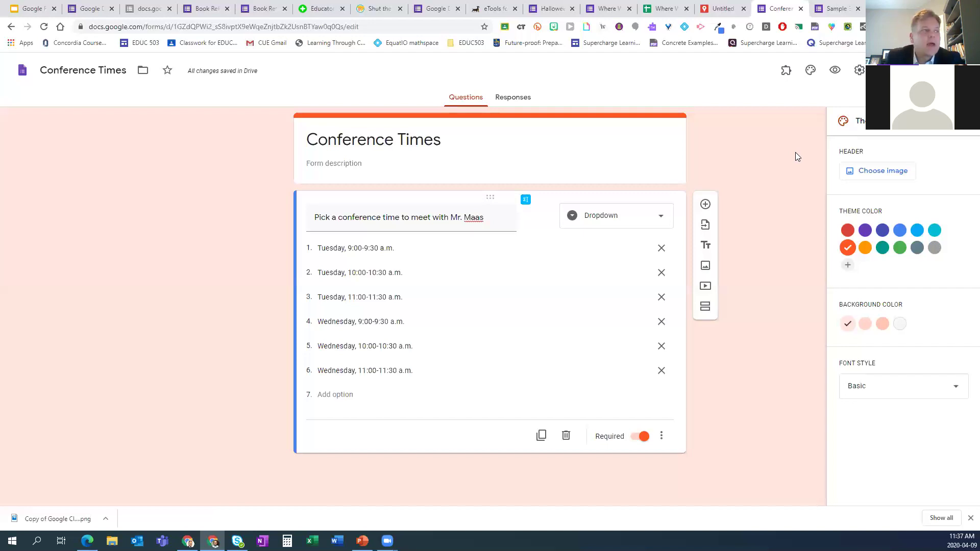
- Check the Choice Eliminator 2 commands available for the Conference Times form and close the dialog
{"action": "left_click", "coordinate": [786, 71]}
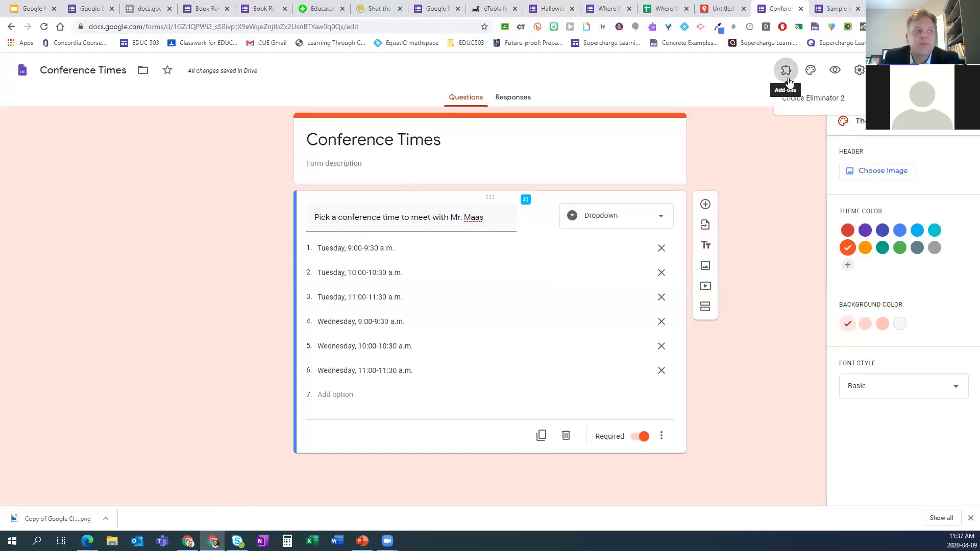
{"action": "left_click", "coordinate": [805, 98]}
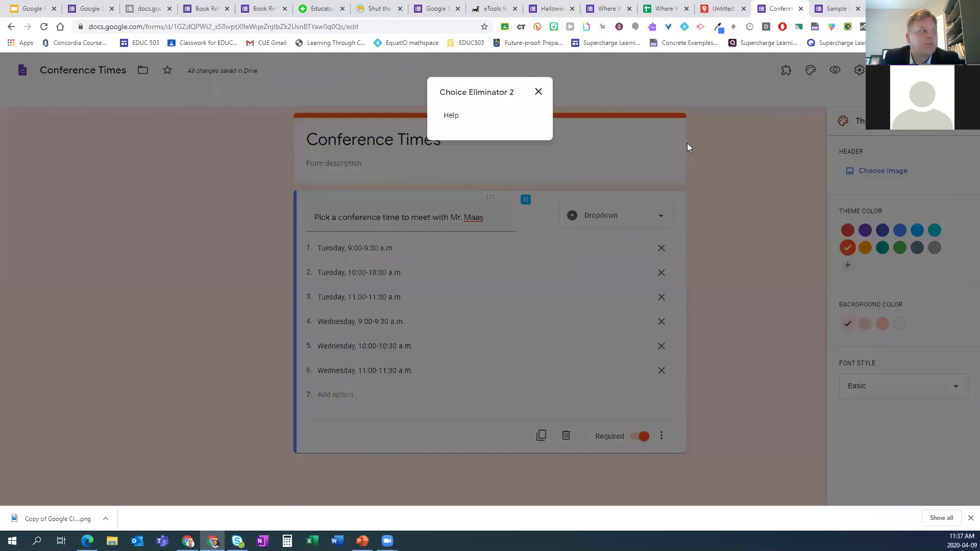
{"action": "left_click", "coordinate": [538, 92]}
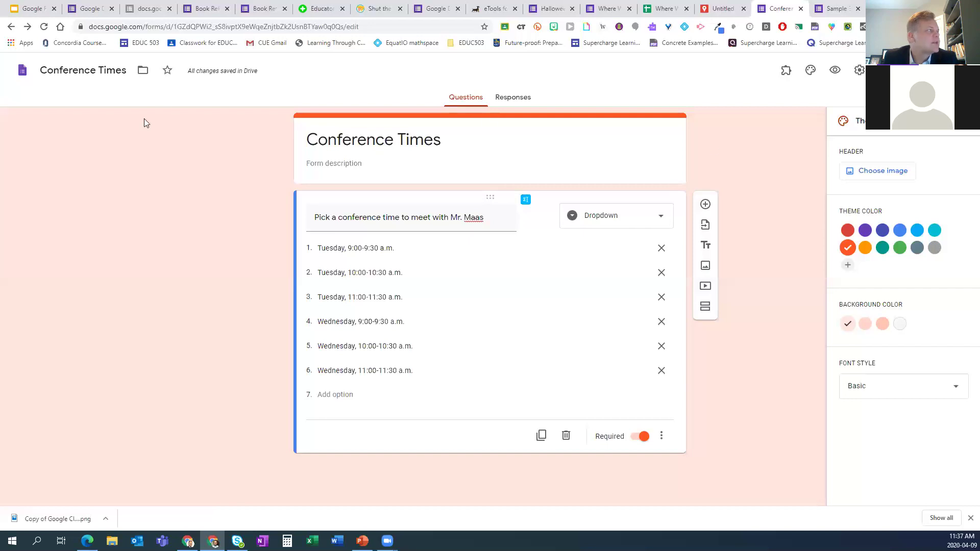
- Create a new blank form in a separate browser tab using the forms.new address
{"action": "key", "text": "ctrl+t"}
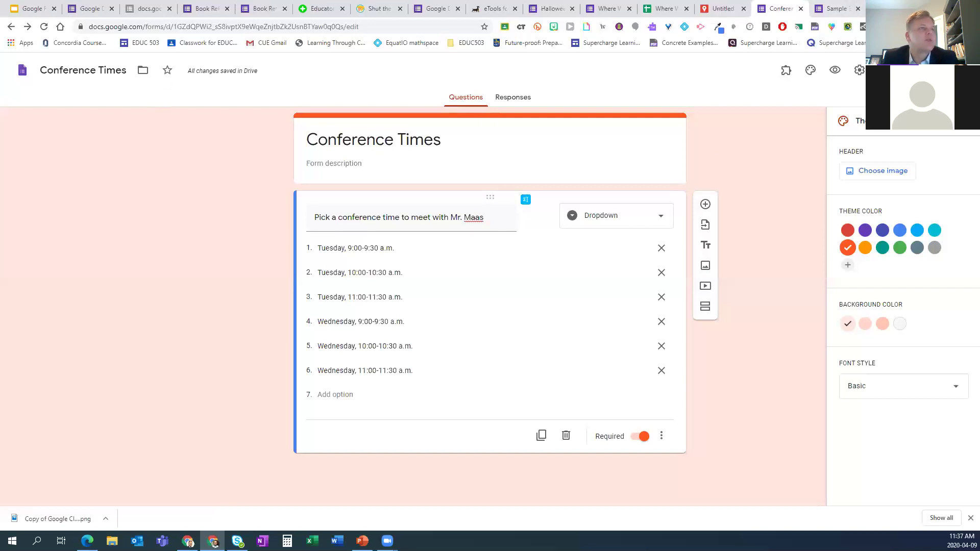
{"action": "type", "text": "forms.new"}
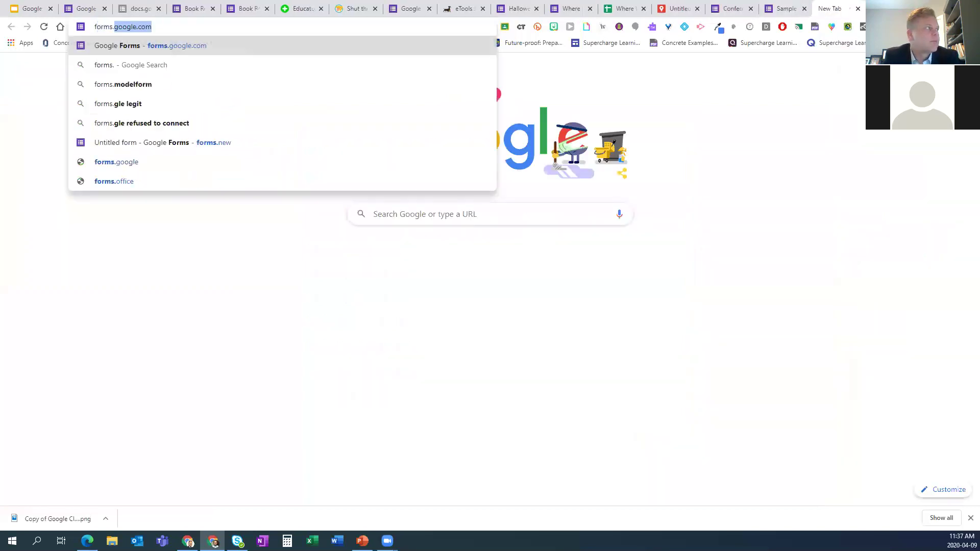
{"action": "key", "text": "Return"}
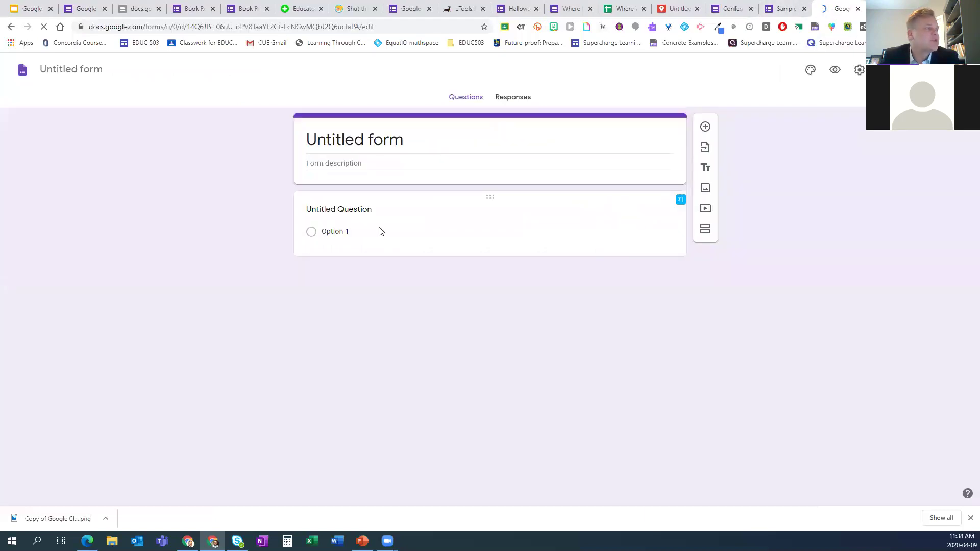
- Title the new form's first question "Conference Time"
{"action": "left_click", "coordinate": [371, 211]}
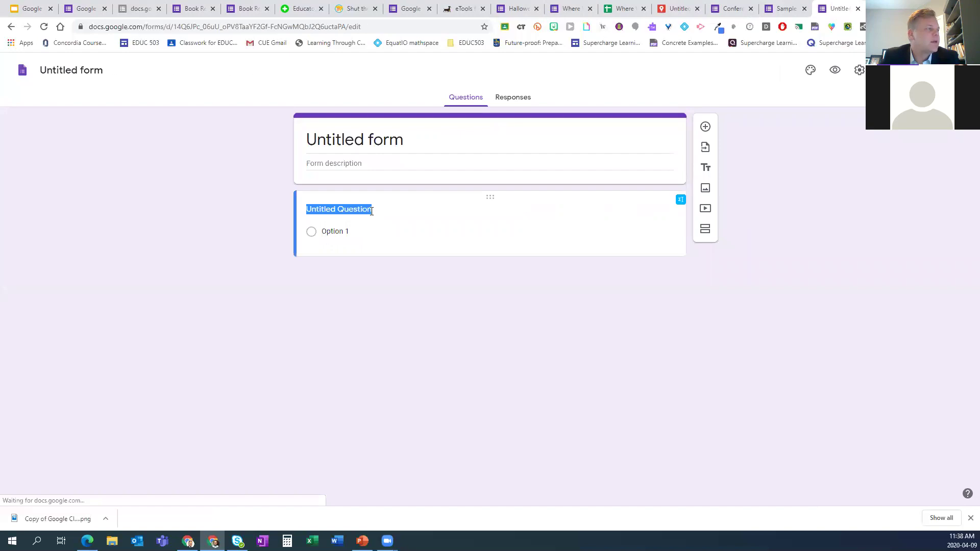
{"action": "type", "text": "Confrenc"}
{"action": "key", "text": "BackSpace"}
{"action": "key", "text": "BackSpace"}
{"action": "key", "text": "BackSpace"}
{"action": "key", "text": "BackSpace"}
{"action": "type", "text": "erence Time"}
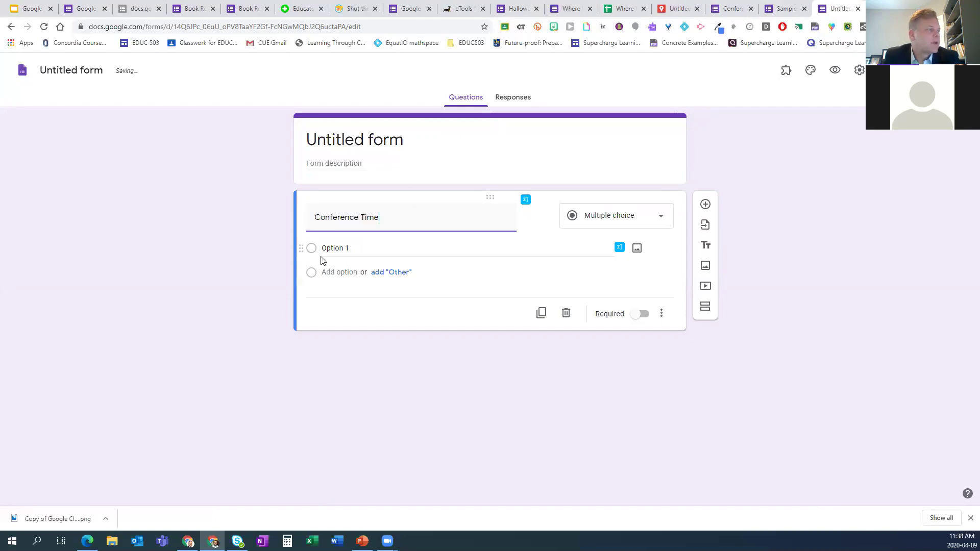
- Give the Conference Time question four answer options: 1, 2, 3 and 4
{"action": "left_click", "coordinate": [360, 247]}
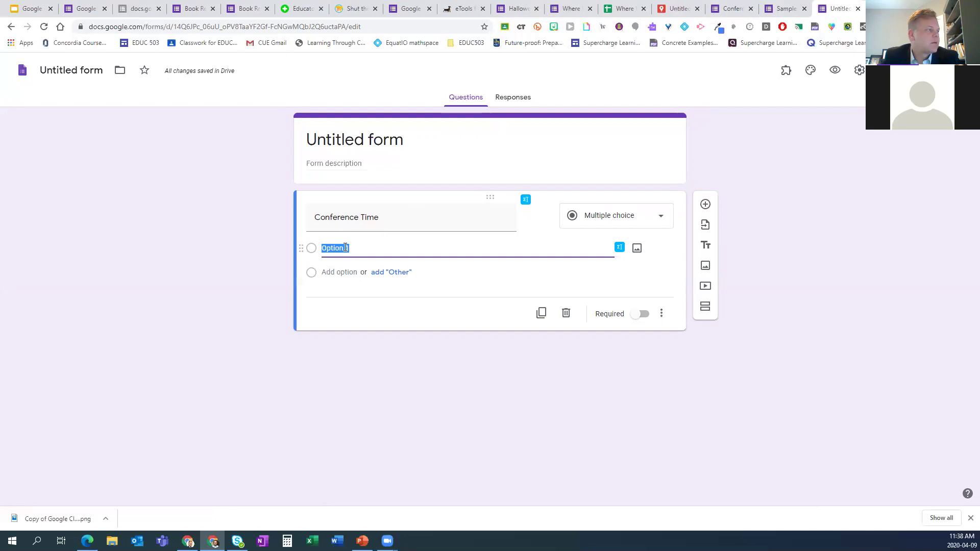
{"action": "type", "text": "1"}
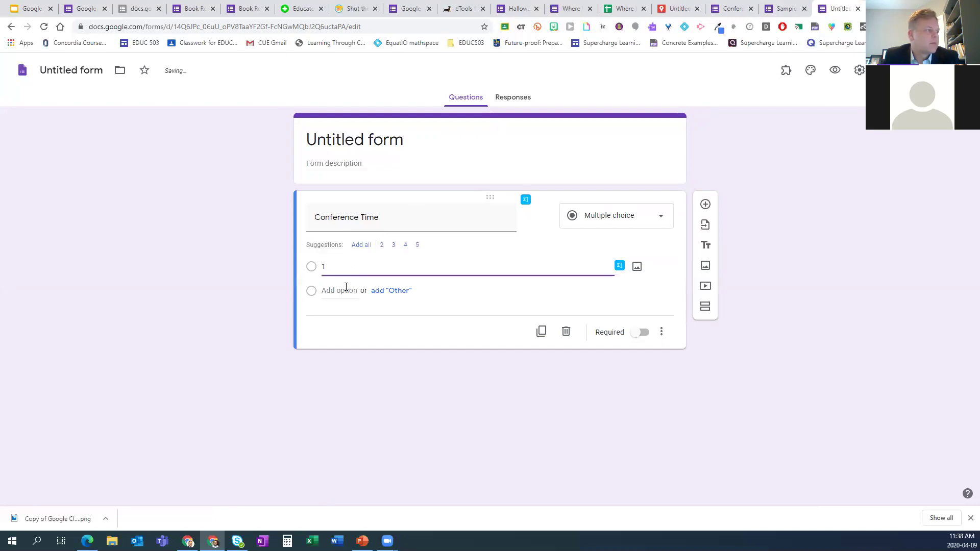
{"action": "left_click", "coordinate": [340, 290]}
{"action": "left_click", "coordinate": [339, 315]}
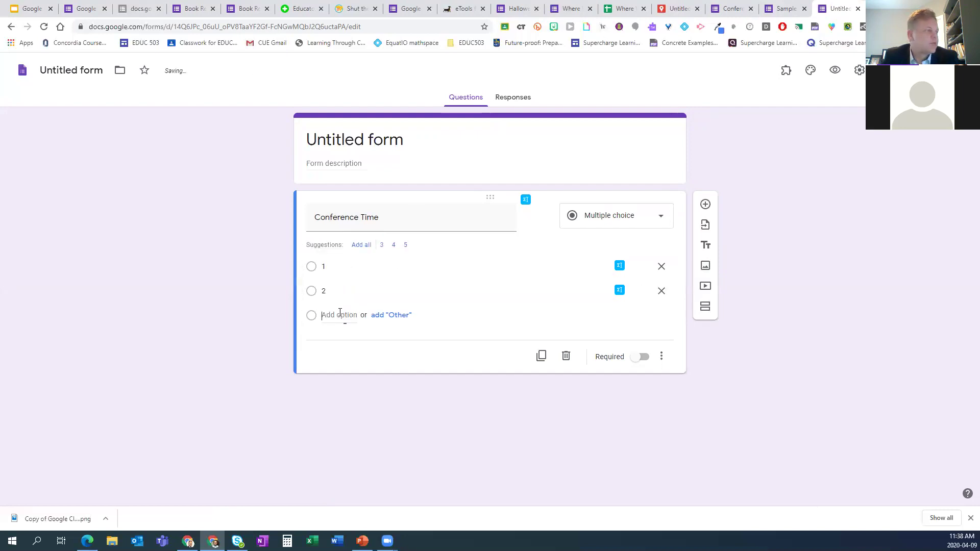
{"action": "left_click", "coordinate": [339, 339]}
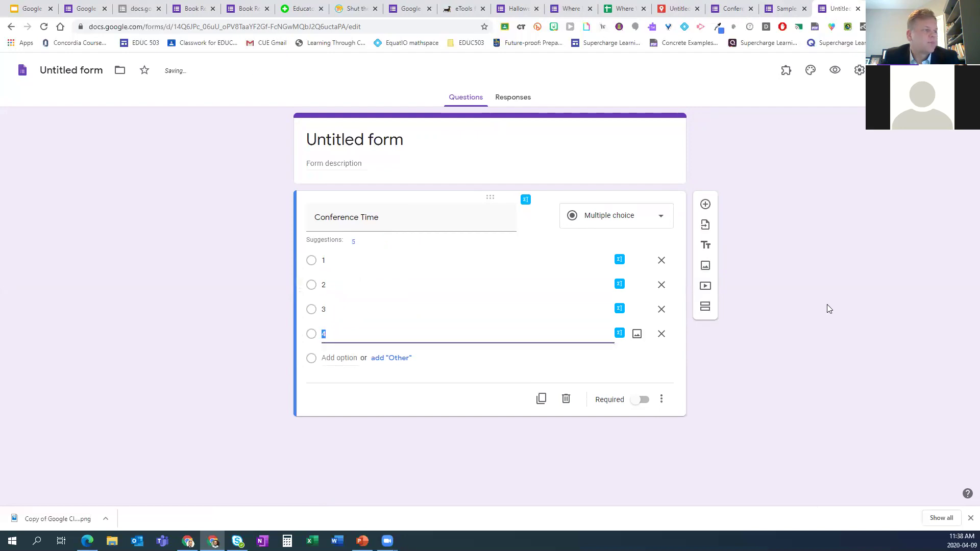
{"action": "left_click", "coordinate": [791, 332]}
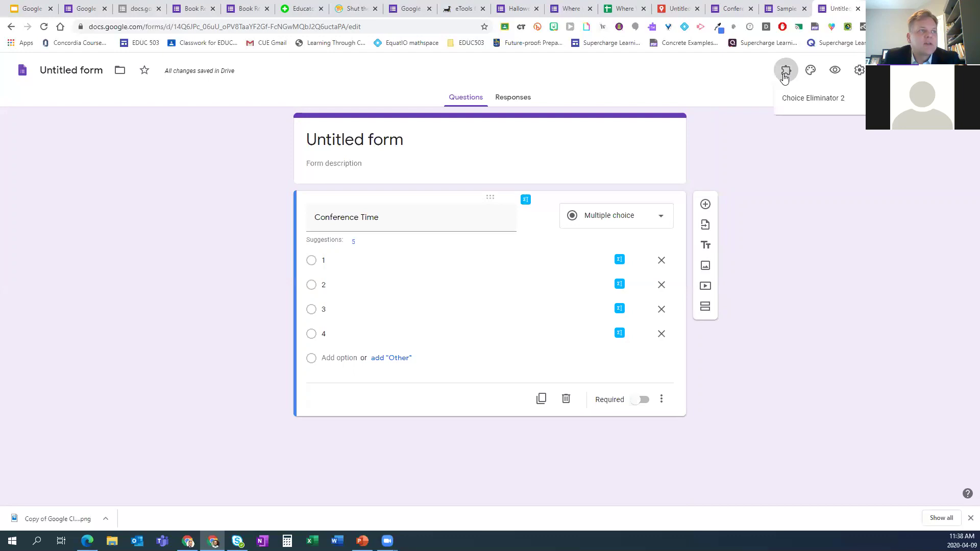
- Open the Choice Eliminator 2 configuration, read and dismiss the author's note, and expand the Conference Time question's elimination settings
{"action": "left_click", "coordinate": [803, 102]}
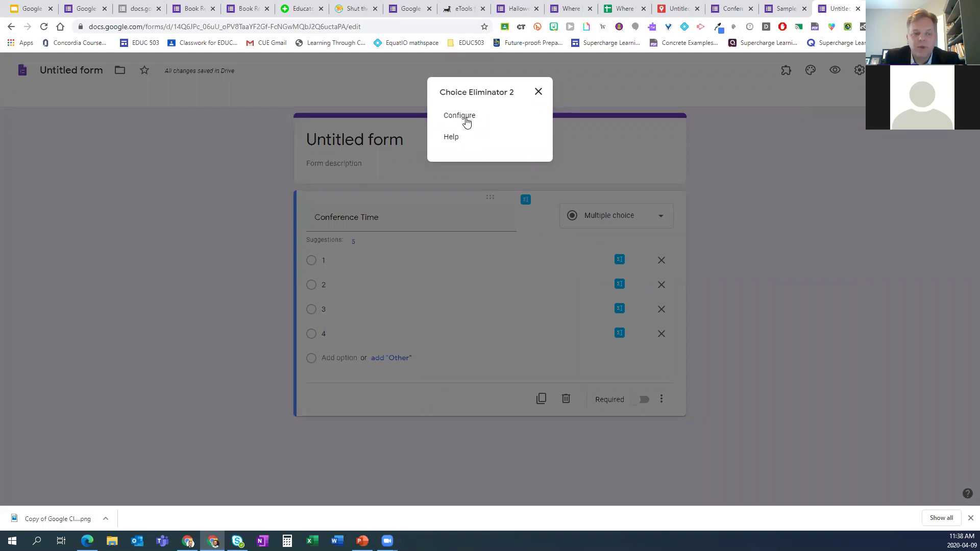
{"action": "left_click", "coordinate": [465, 121]}
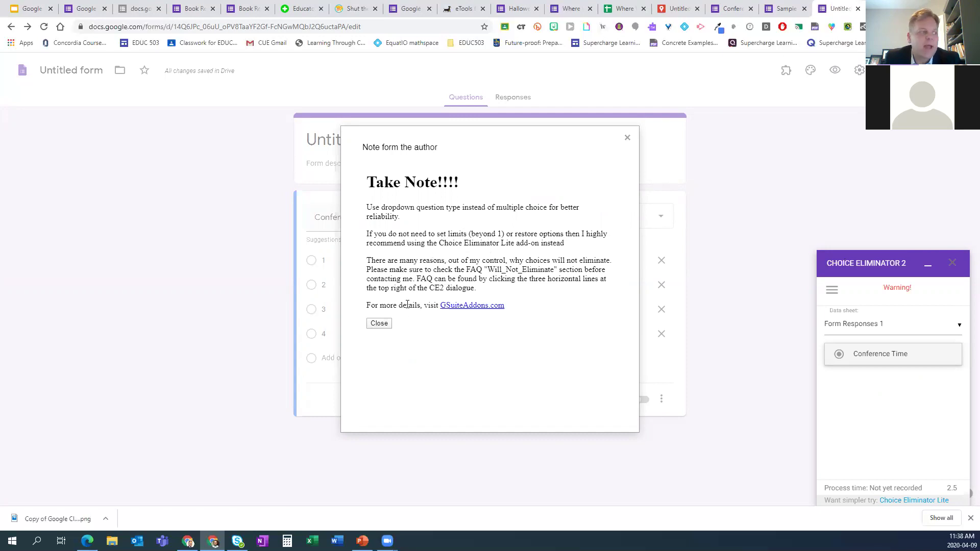
{"action": "left_click", "coordinate": [380, 324]}
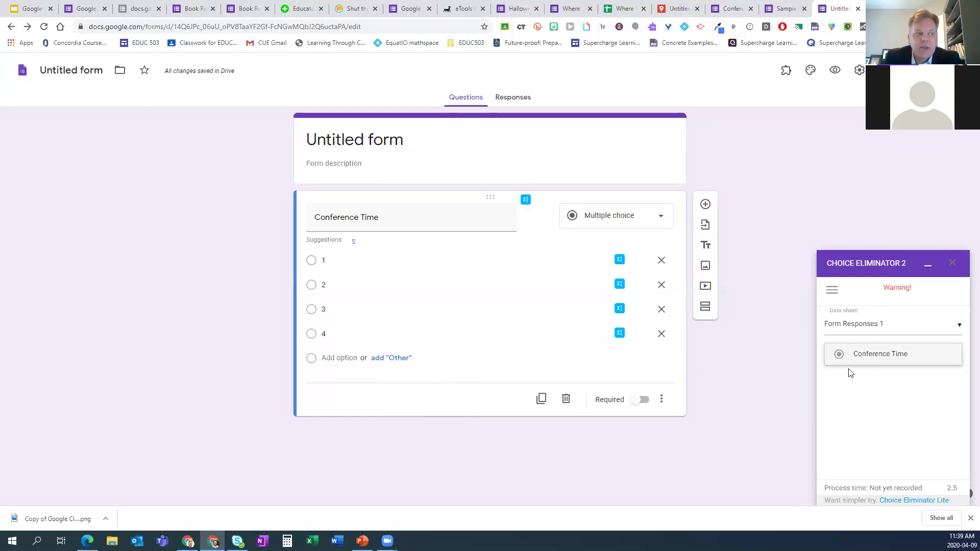
{"action": "left_click", "coordinate": [862, 359]}
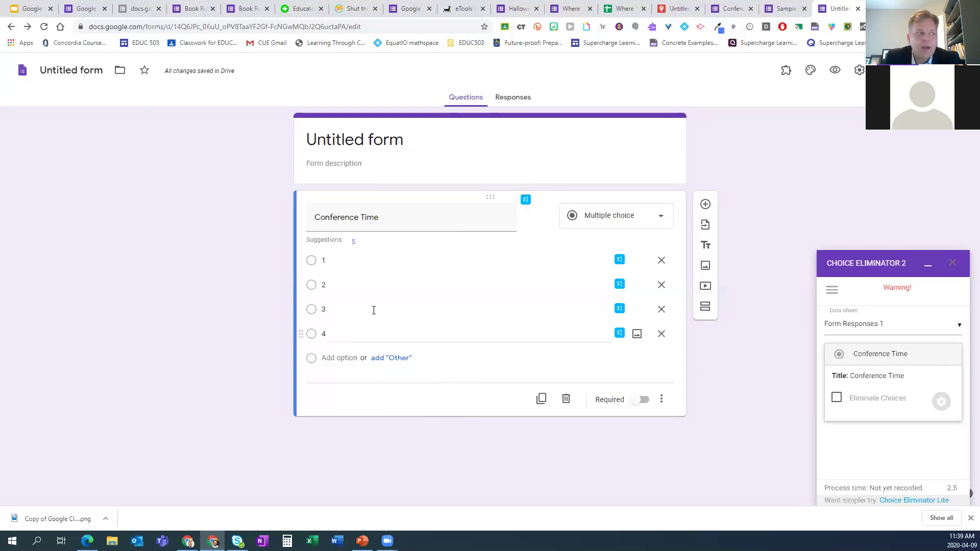
- Change the Conference Time question type to Dropdown and close the Choice Eliminator 2 configuration
{"action": "left_click", "coordinate": [617, 216]}
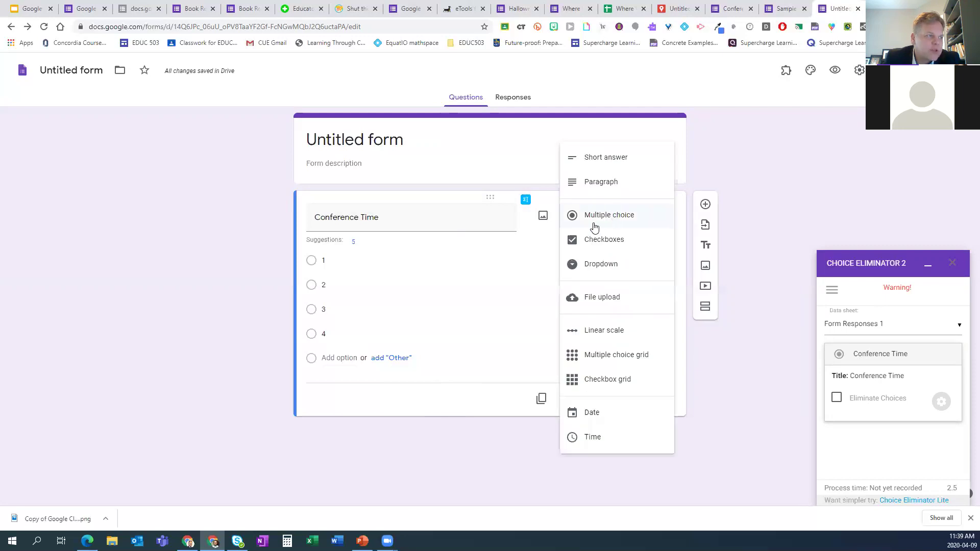
{"action": "left_click", "coordinate": [595, 267]}
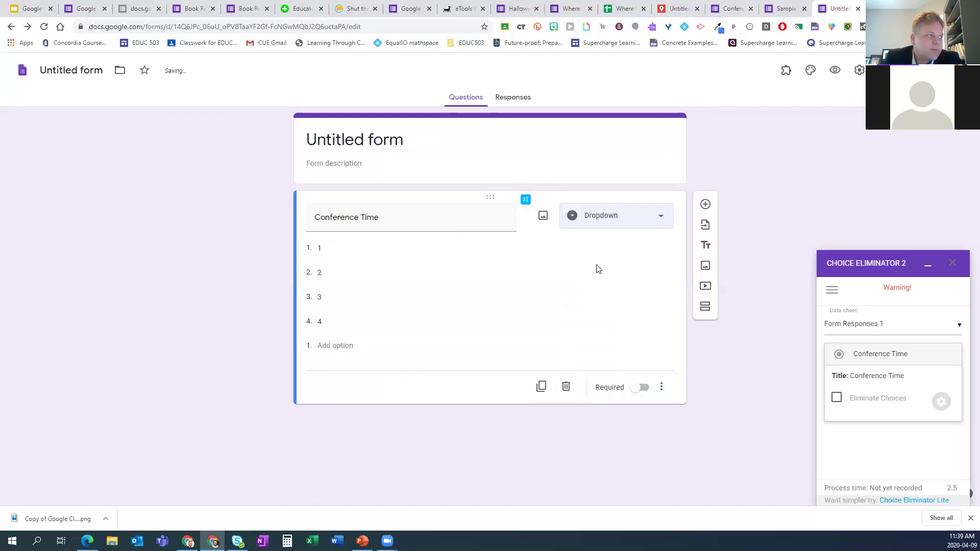
{"action": "left_click", "coordinate": [953, 263]}
- Reopen the Choice Eliminator 2 configuration, enable Eliminate Choices for the Conference Time question, and make the question required
{"action": "left_click", "coordinate": [789, 76]}
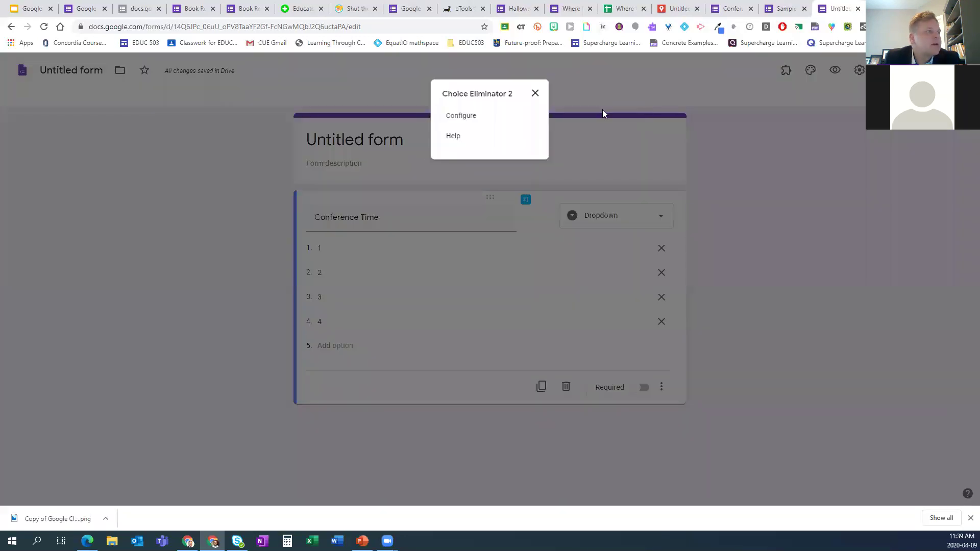
{"action": "left_click", "coordinate": [461, 115]}
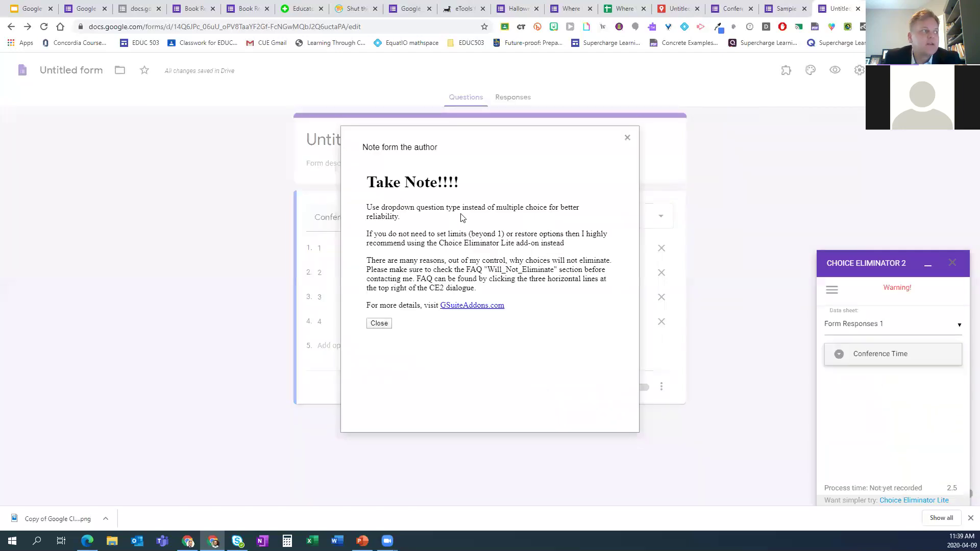
{"action": "left_click", "coordinate": [380, 322]}
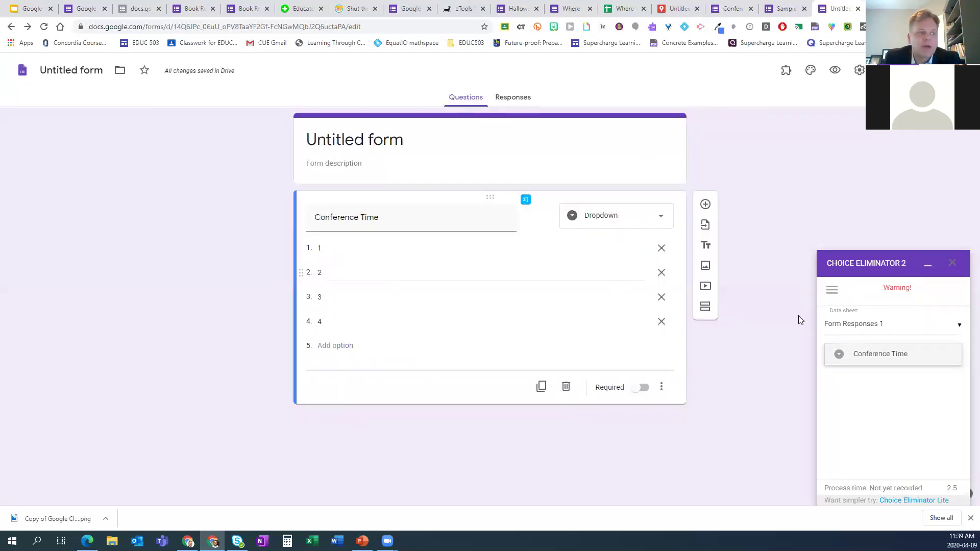
{"action": "left_click", "coordinate": [852, 359]}
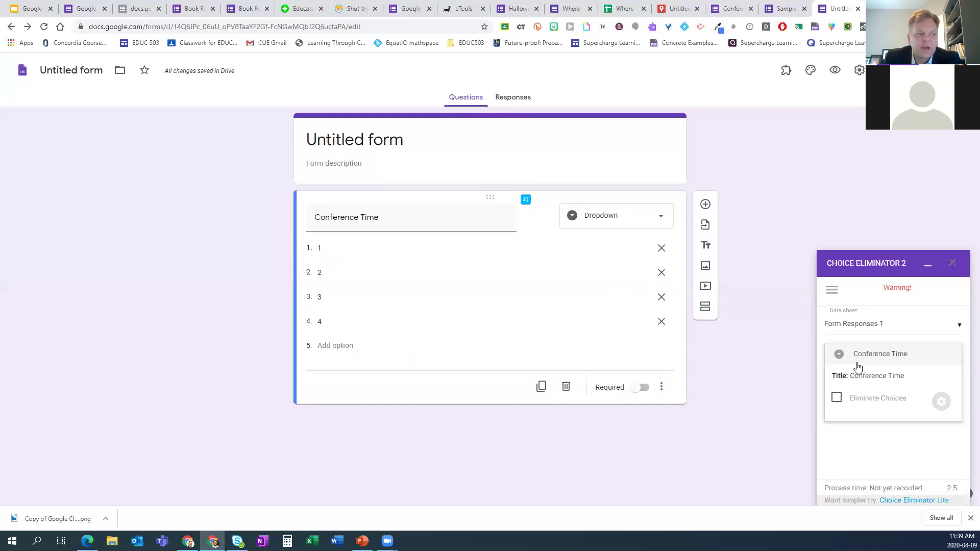
{"action": "left_click", "coordinate": [836, 399]}
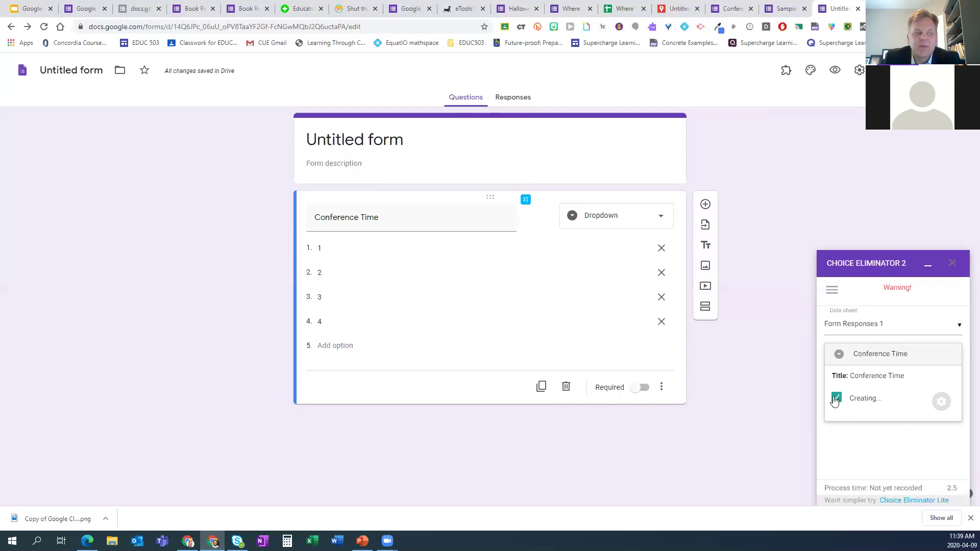
{"action": "left_click", "coordinate": [640, 387]}
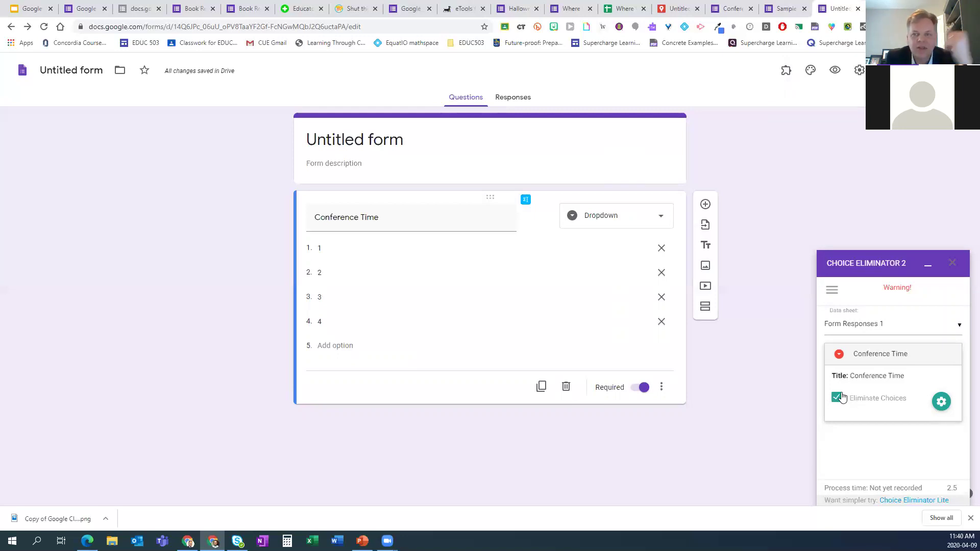
- Open the elimination options for the Conference Time question and set the limit for choice 2 to 2
{"action": "left_click", "coordinate": [941, 403]}
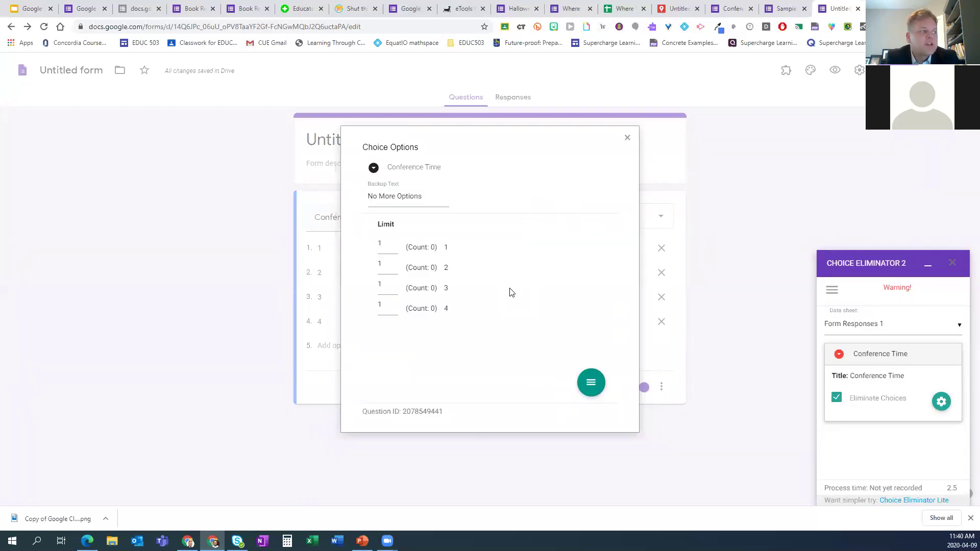
{"action": "key", "text": "ctrl+plus"}
{"action": "key", "text": "ctrl+plus"}
{"action": "key", "text": "ctrl+plus"}
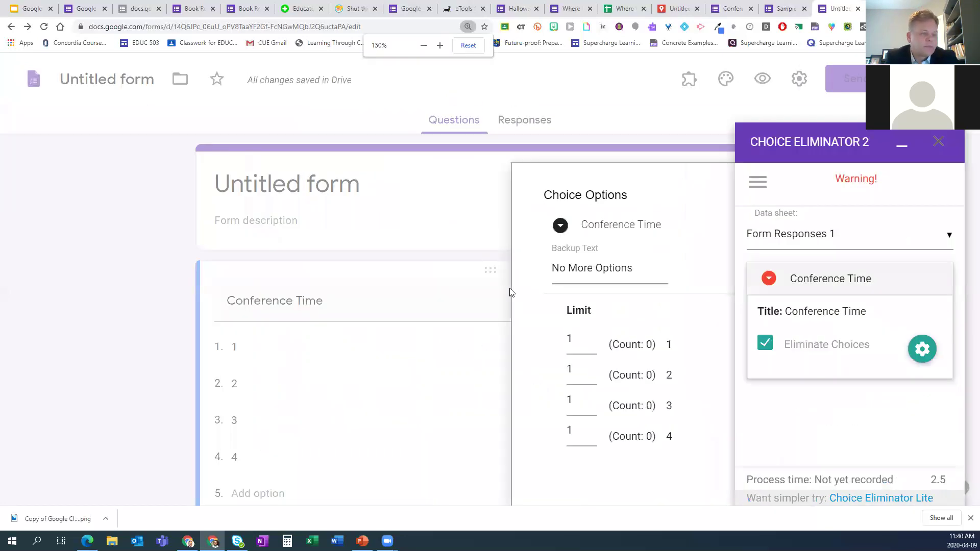
{"action": "key", "text": "ctrl+minus"}
{"action": "key", "text": "ctrl+minus"}
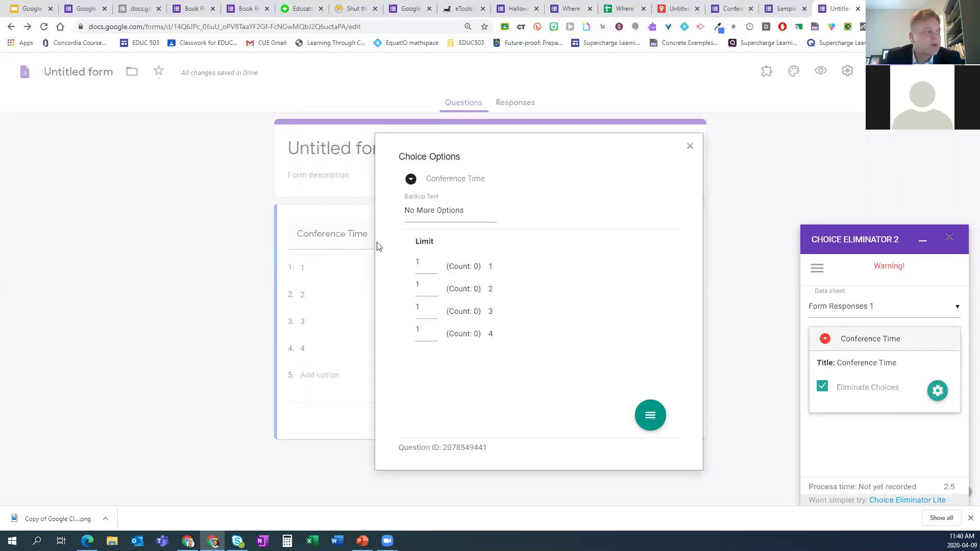
{"action": "left_click", "coordinate": [427, 256]}
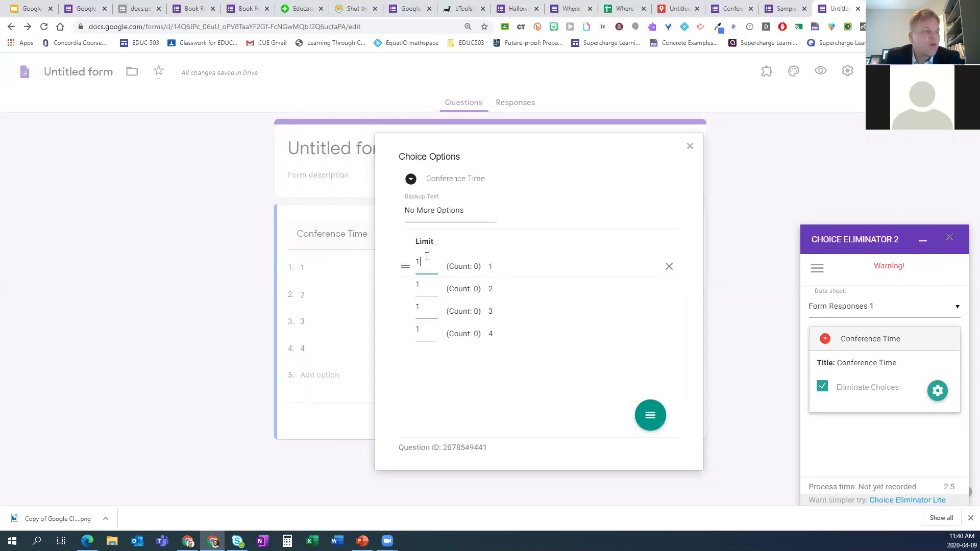
{"action": "left_click", "coordinate": [431, 283]}
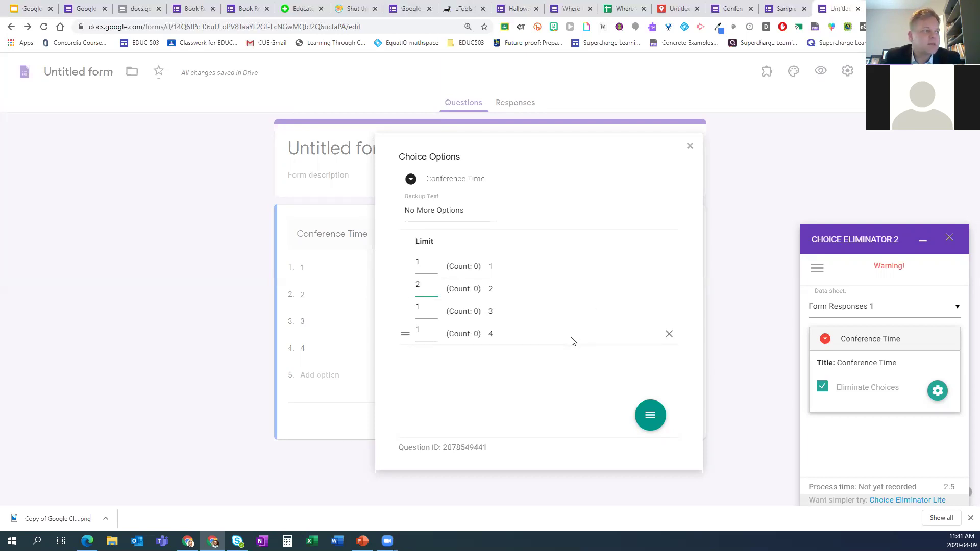
- Close the Conference Time choice options and the Choice Eliminator 2 add-on window
{"action": "left_click", "coordinate": [565, 411]}
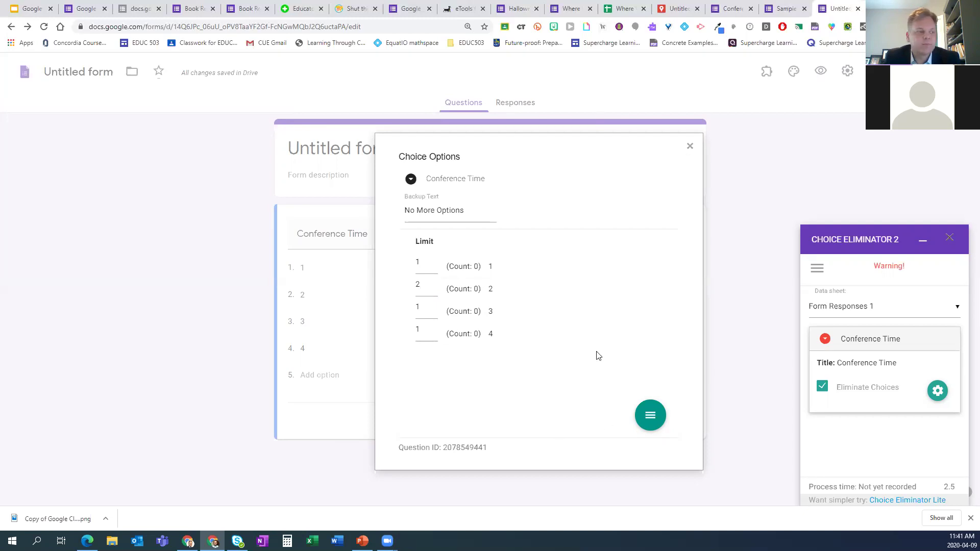
{"action": "mouse_move", "coordinate": [651, 419]}
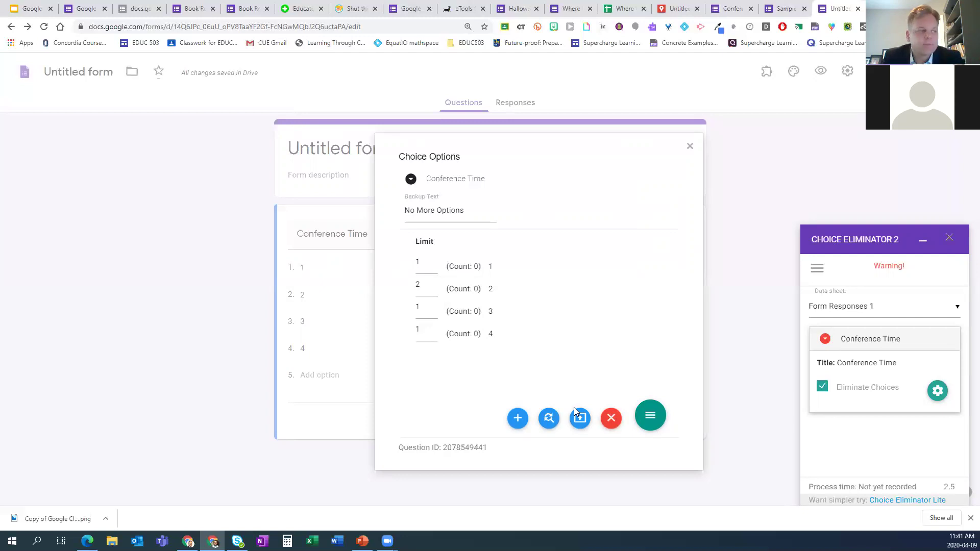
{"action": "left_click", "coordinate": [611, 419]}
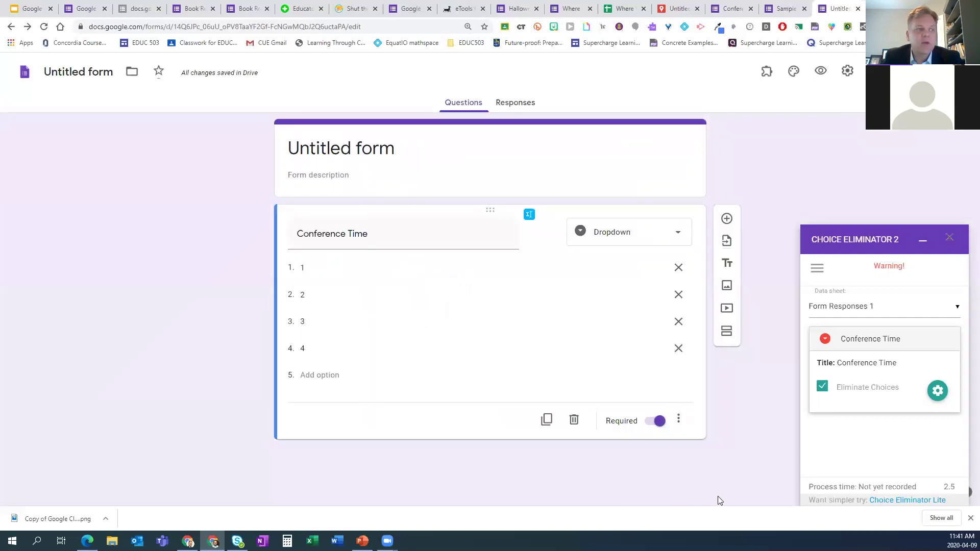
{"action": "left_click", "coordinate": [949, 237]}
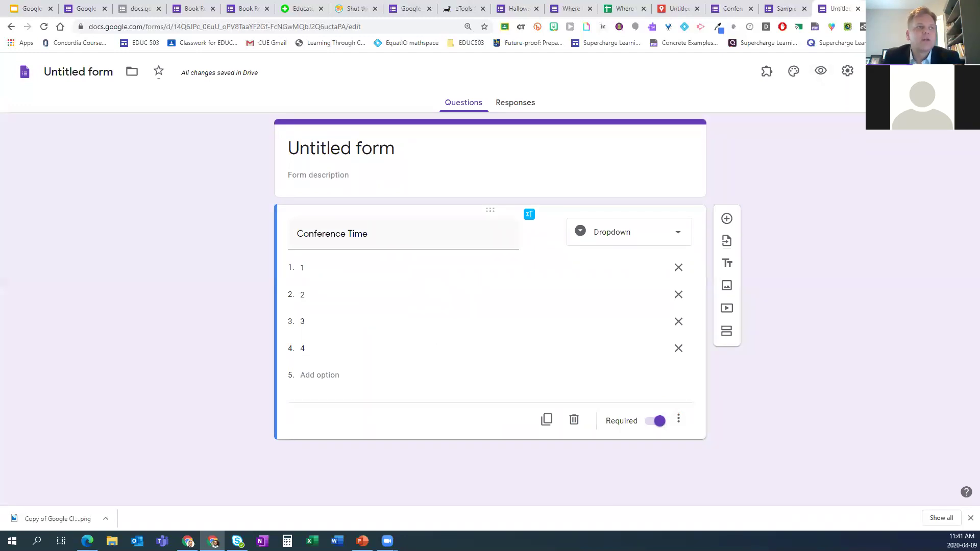
- View the untitled form's shareable link in its sending options, then cancel without sending
{"action": "left_click", "coordinate": [896, 71]}
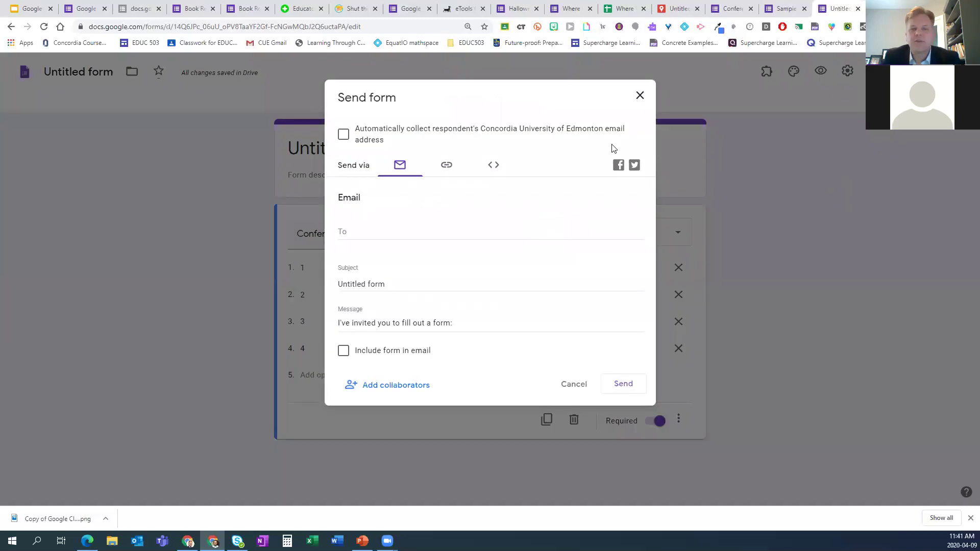
{"action": "left_click", "coordinate": [454, 172]}
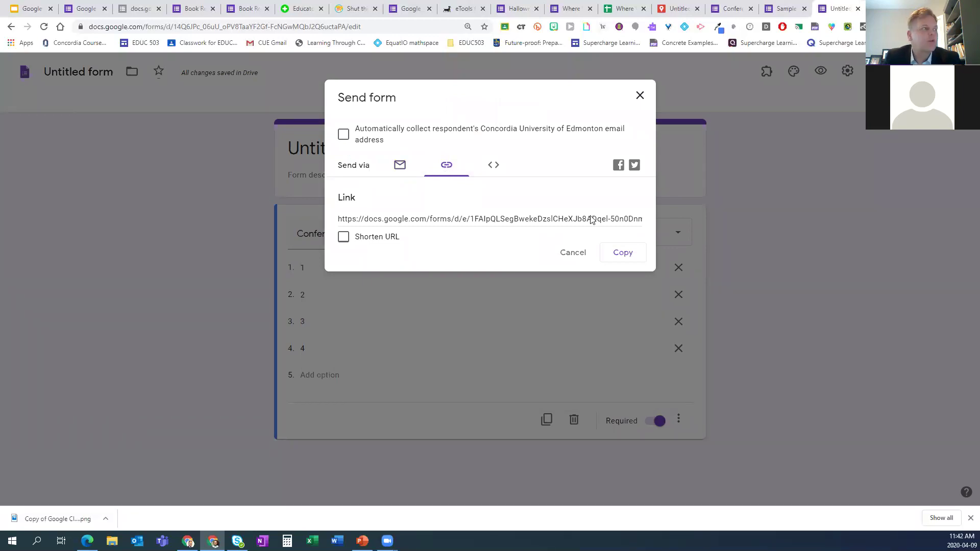
{"action": "left_click", "coordinate": [579, 258]}
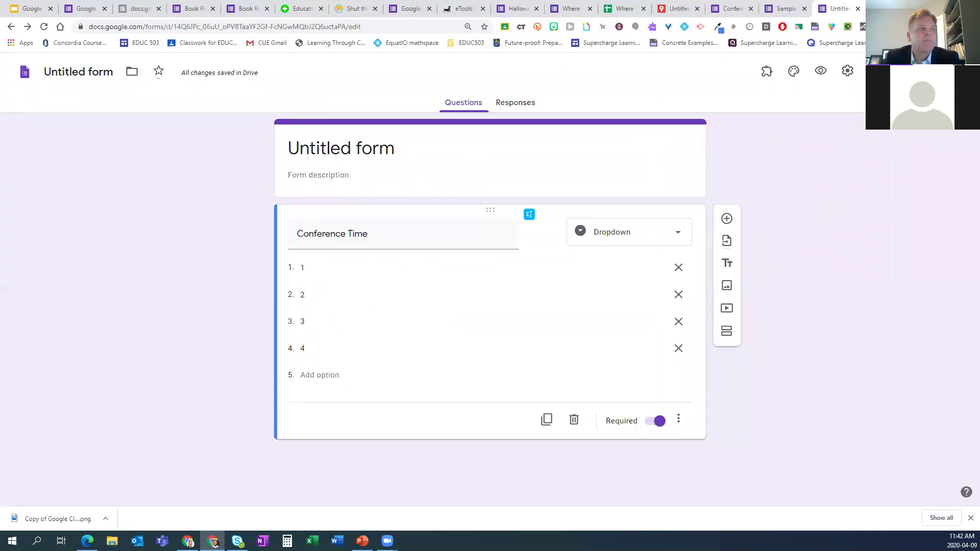
- Create a new Google Site in a new browser tab using sites.new
{"action": "key", "text": "ctrl+t"}
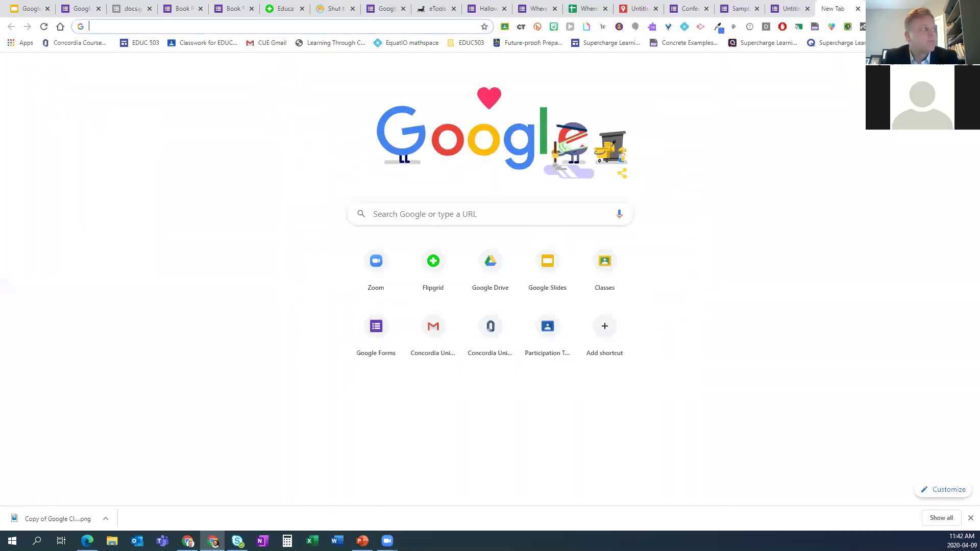
{"action": "type", "text": "sites.new"}
{"action": "key", "text": "Return"}
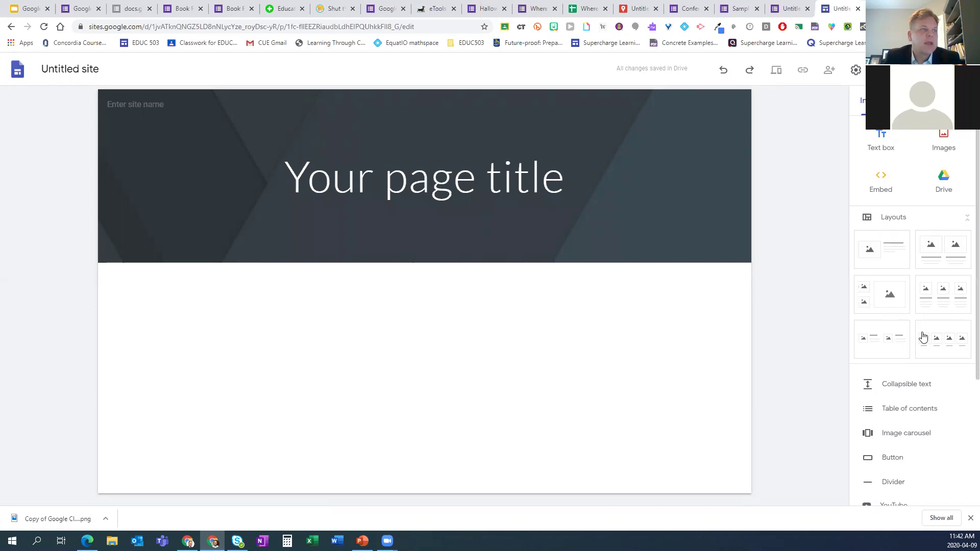
- Insert the existing Conference Times form into the site page below the header and make its frame taller
{"action": "scroll", "coordinate": [906, 333], "scroll_direction": "down", "scroll_amount": 3}
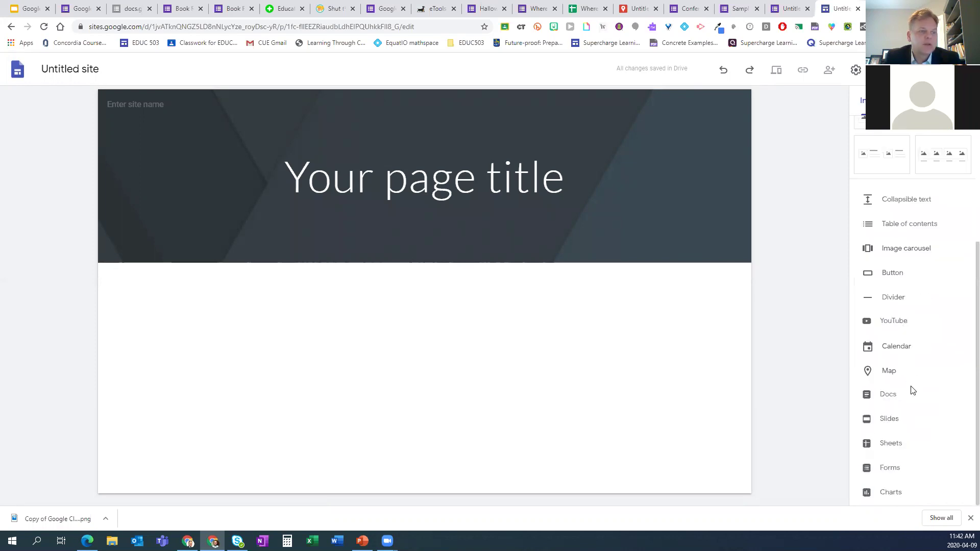
{"action": "left_click", "coordinate": [889, 468]}
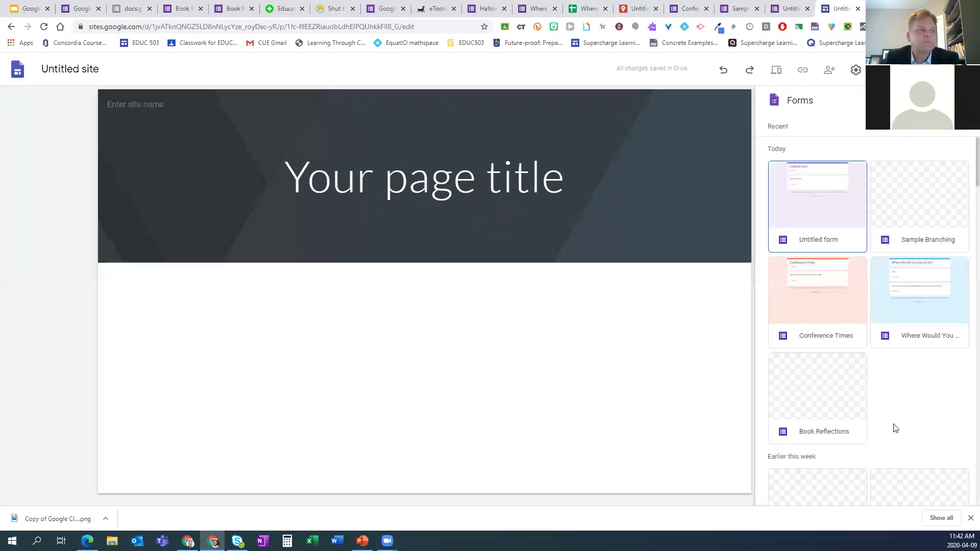
{"action": "left_click", "coordinate": [823, 294]}
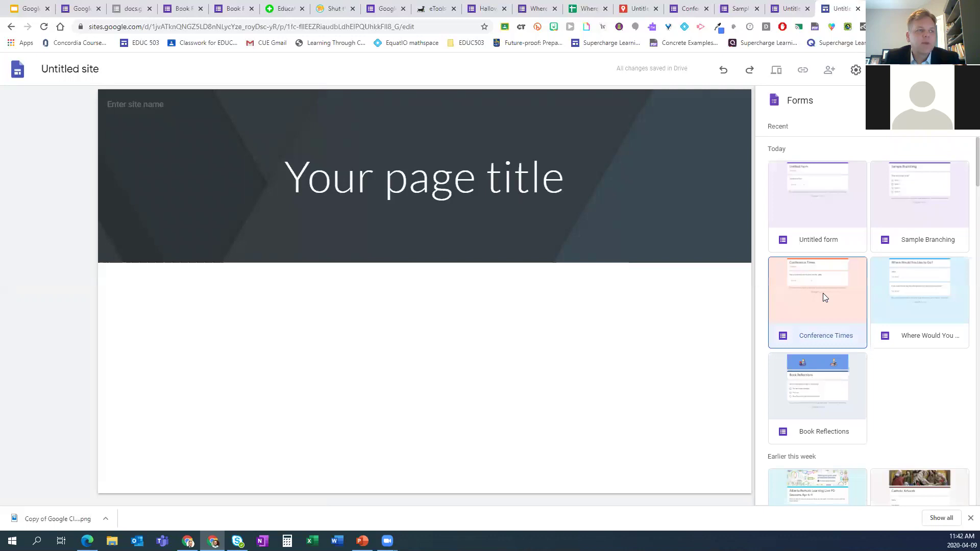
{"action": "left_click", "coordinate": [952, 493]}
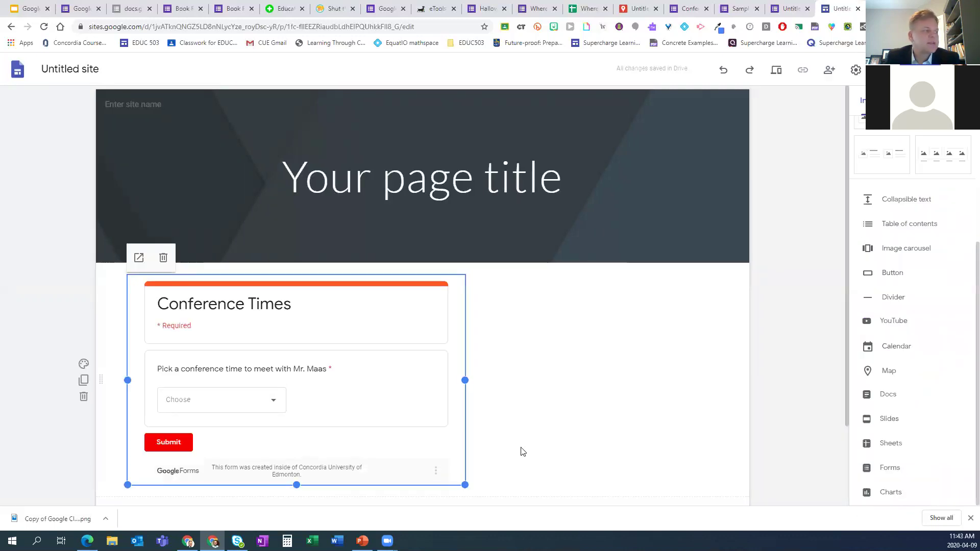
{"action": "scroll", "coordinate": [282, 442], "scroll_direction": "down", "scroll_amount": 2}
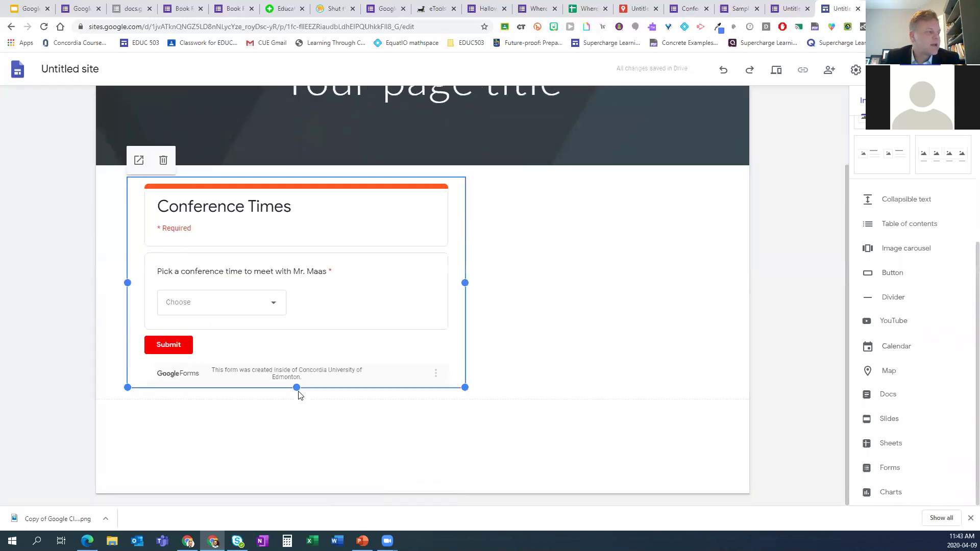
{"action": "left_click_drag", "start_coordinate": [297, 388], "coordinate": [306, 427]}
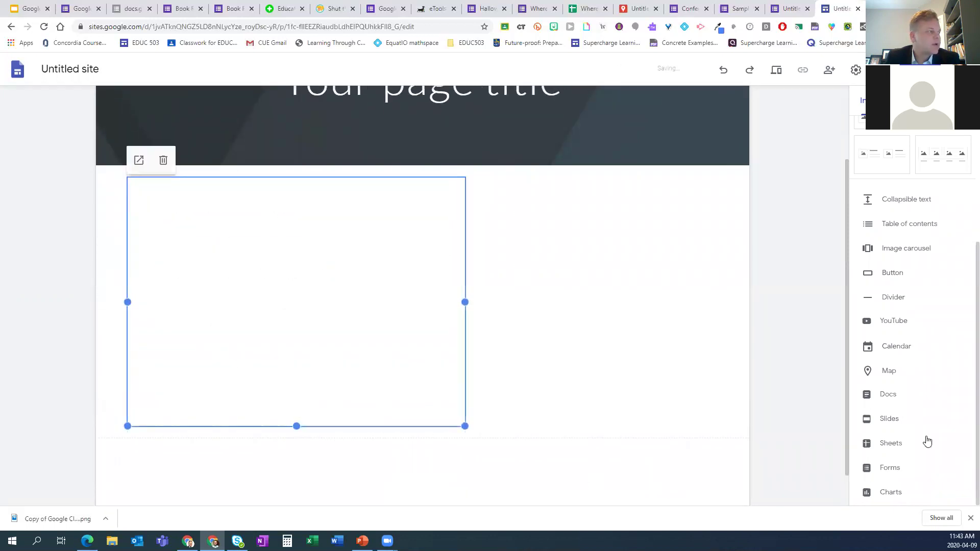
- Preview the site, try the embedded Conference Times form's dropdown, and exit the preview
{"action": "left_click", "coordinate": [778, 71]}
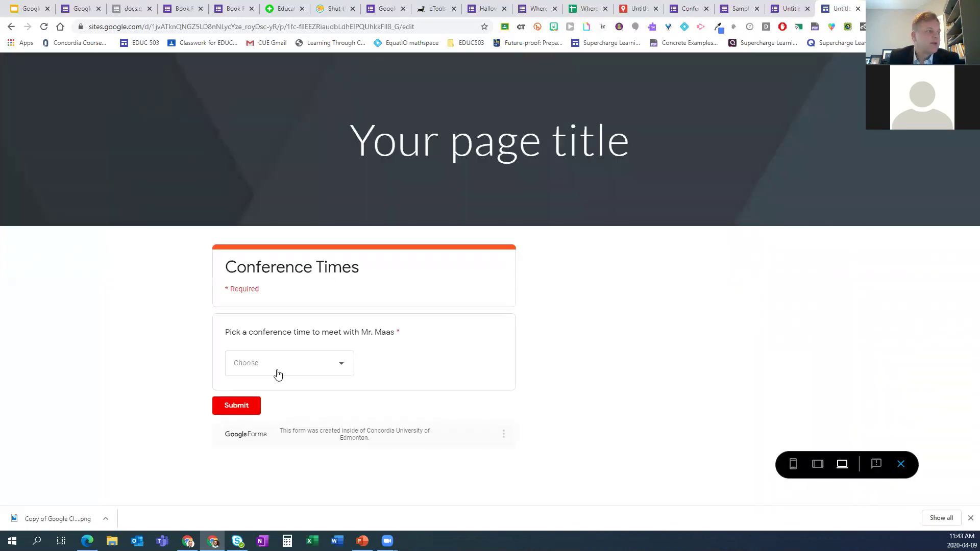
{"action": "left_click", "coordinate": [339, 366]}
{"action": "left_click", "coordinate": [613, 362]}
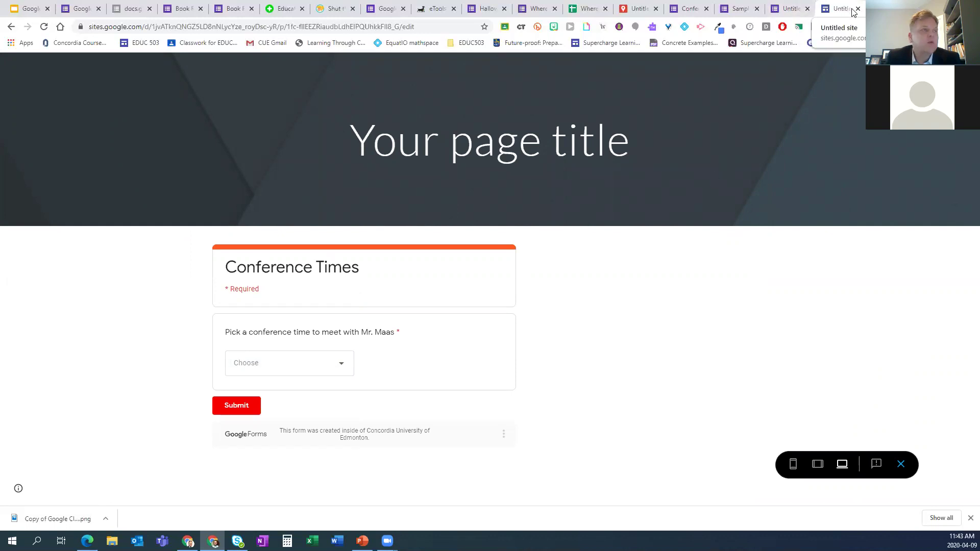
{"action": "left_click", "coordinate": [901, 464]}
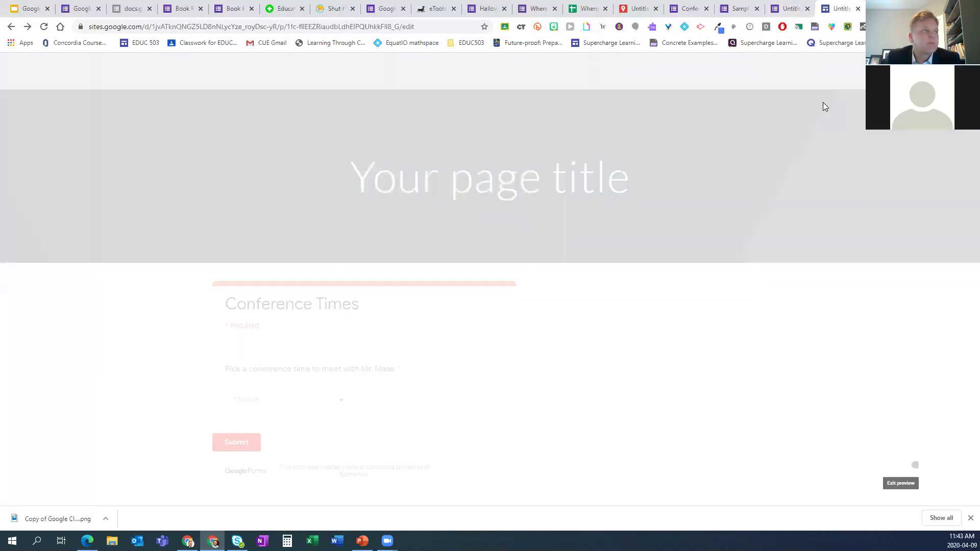
- Return to the untitled form and select its embed HTML code in the sending options
{"action": "left_click", "coordinate": [791, 8]}
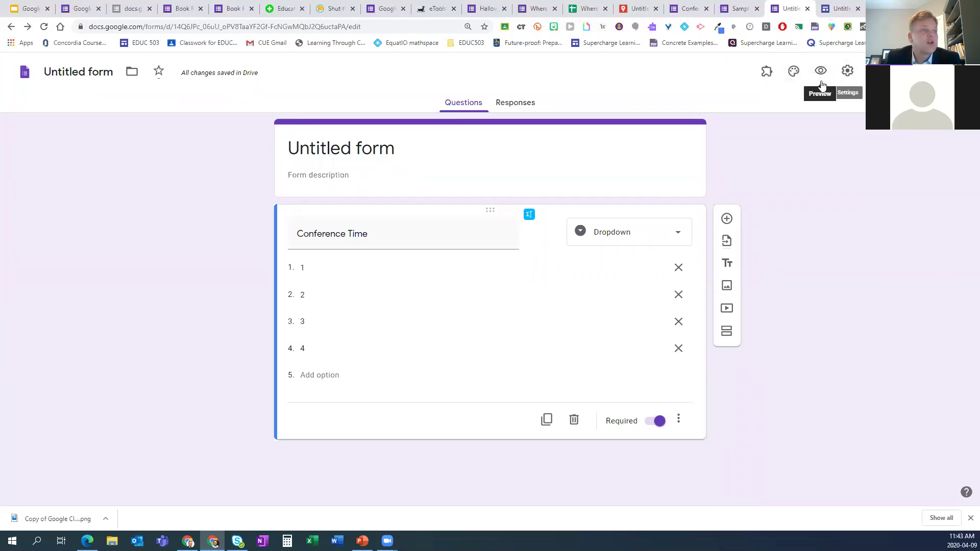
{"action": "left_click", "coordinate": [891, 71]}
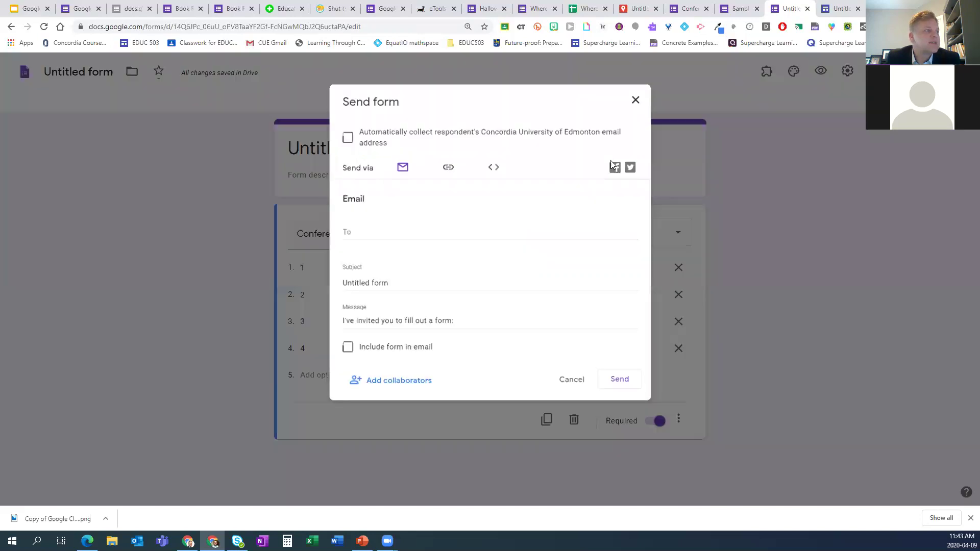
{"action": "left_click", "coordinate": [491, 168]}
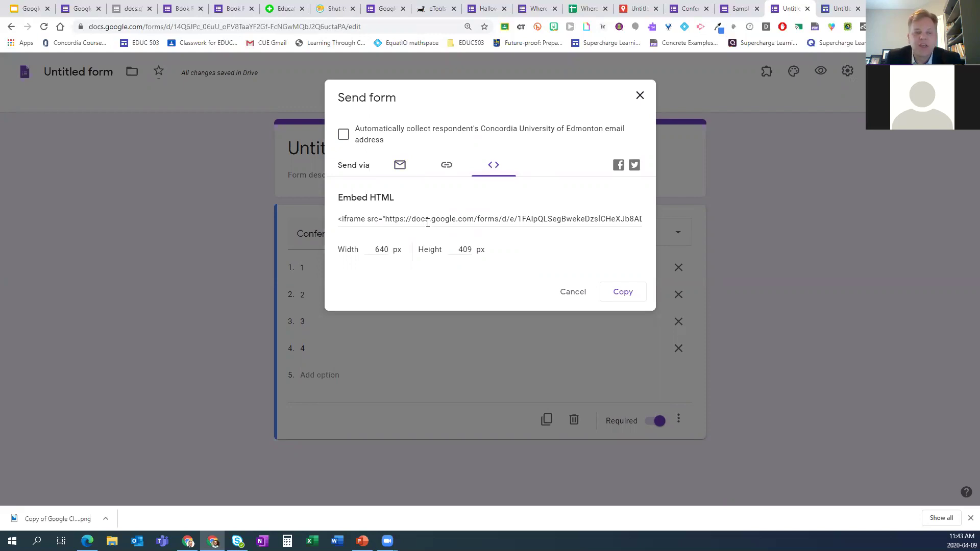
{"action": "left_click", "coordinate": [431, 218]}
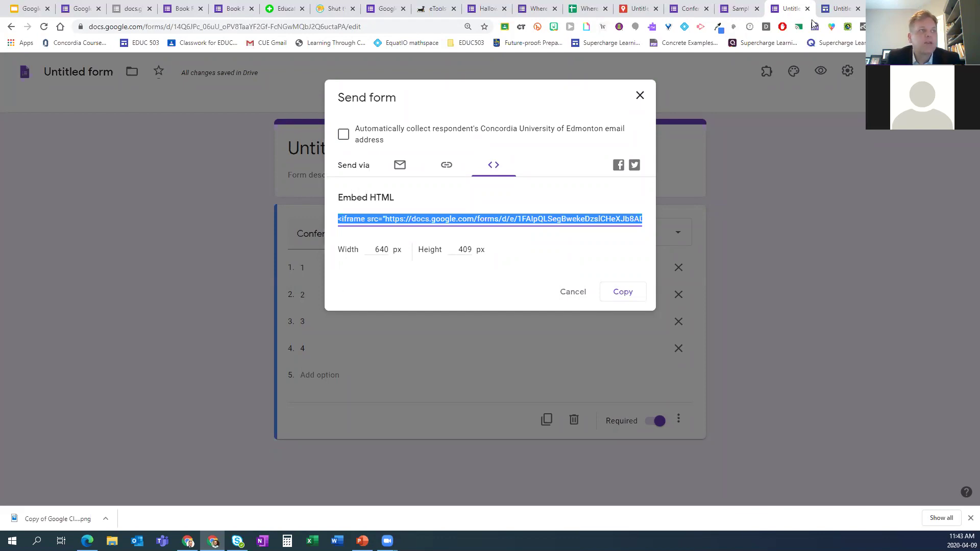
- Switch to the Google Site and look through the elements that can be inserted on the page
{"action": "left_click", "coordinate": [837, 9]}
{"action": "scroll", "coordinate": [864, 231], "scroll_direction": "up", "scroll_amount": 1}
{"action": "scroll", "coordinate": [904, 389], "scroll_direction": "up", "scroll_amount": 3}
{"action": "scroll", "coordinate": [906, 388], "scroll_direction": "down", "scroll_amount": 2}
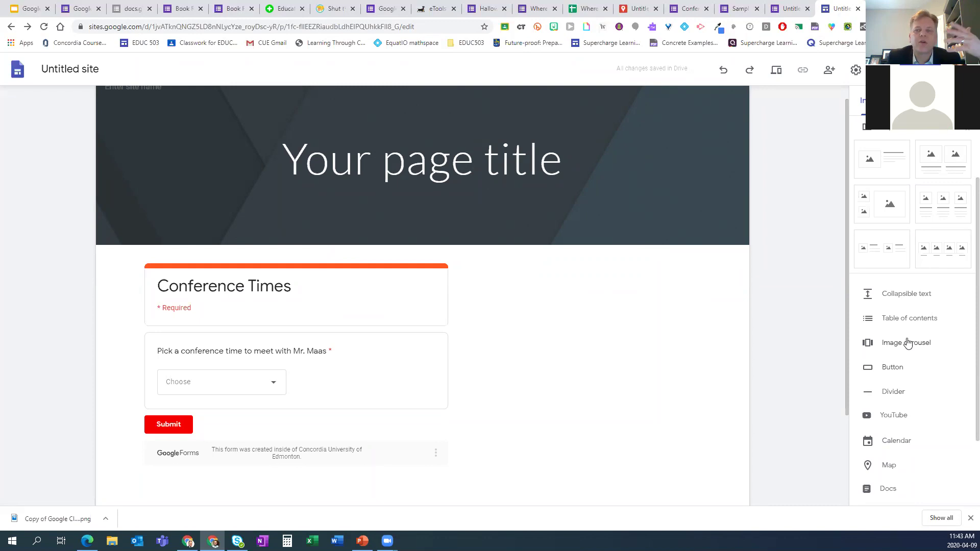
{"action": "scroll", "coordinate": [894, 405], "scroll_direction": "down", "scroll_amount": 2}
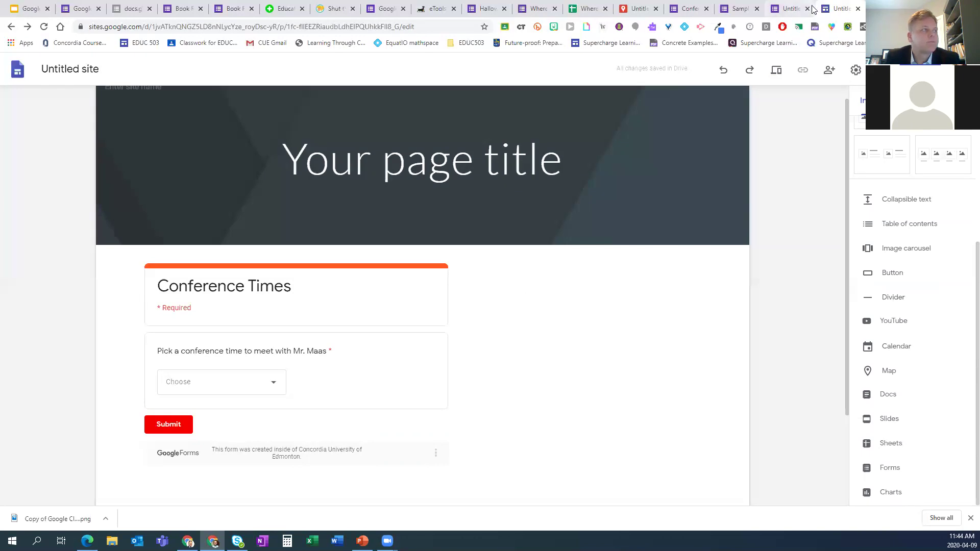
- Close the untitled form's sending options, review its General, Presentation and Quizzes settings, and cancel without saving
{"action": "left_click", "coordinate": [781, 10]}
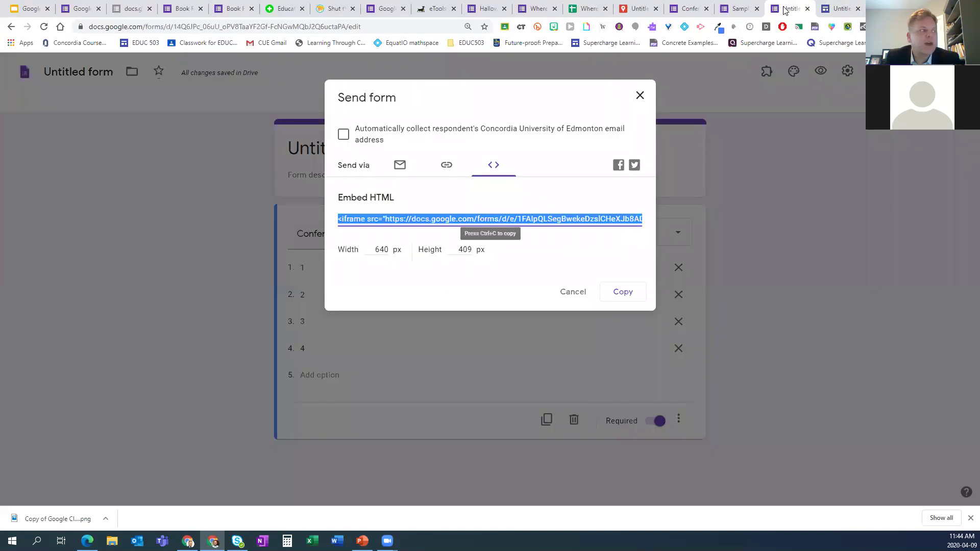
{"action": "left_click", "coordinate": [641, 96]}
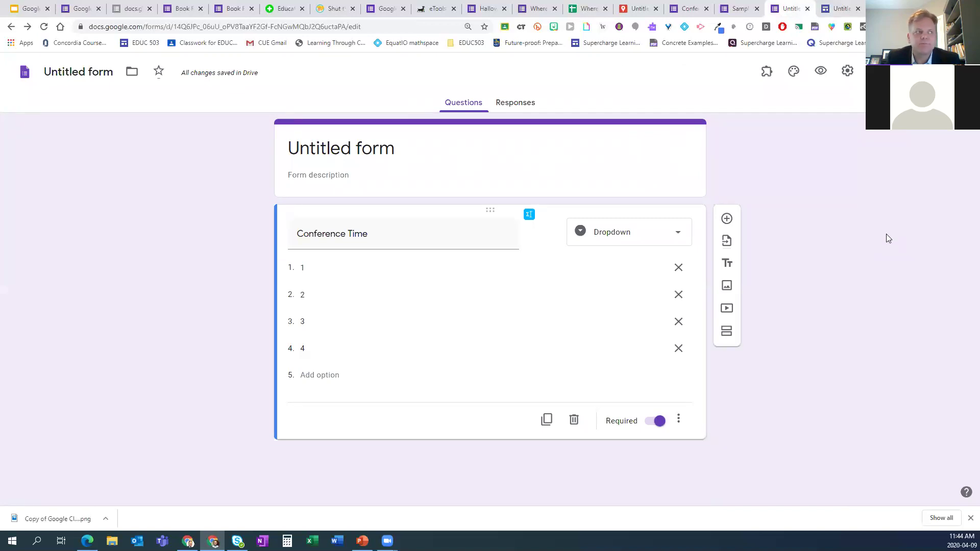
{"action": "left_click", "coordinate": [847, 72]}
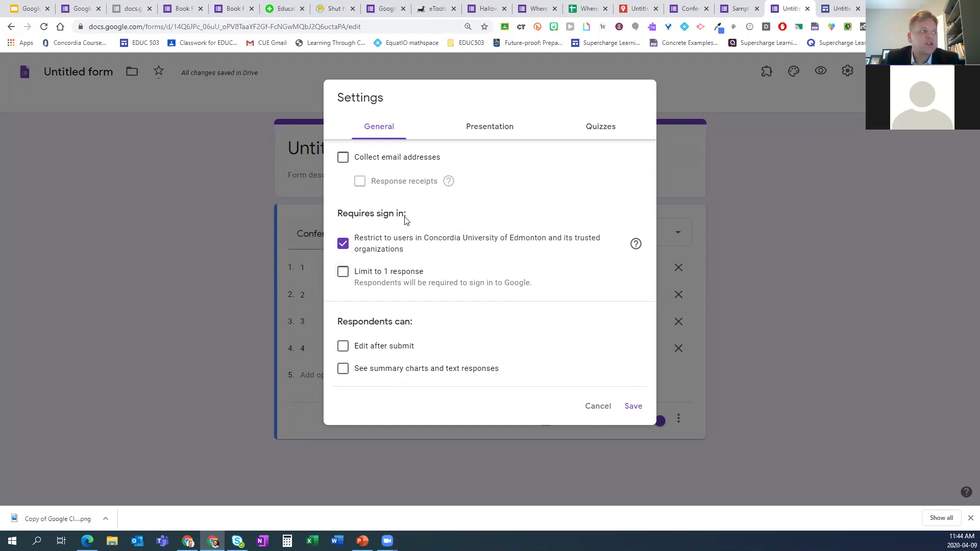
{"action": "left_click", "coordinate": [490, 132]}
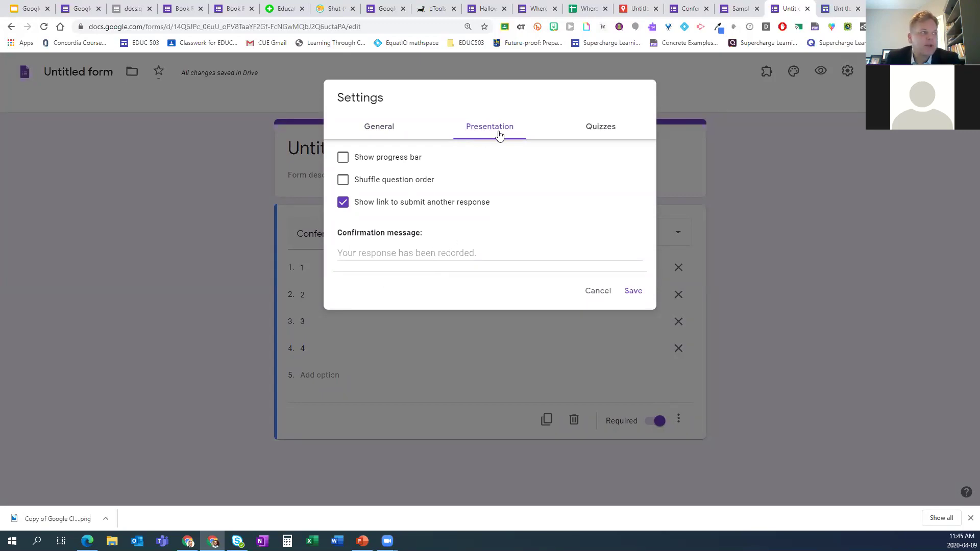
{"action": "left_click", "coordinate": [606, 134]}
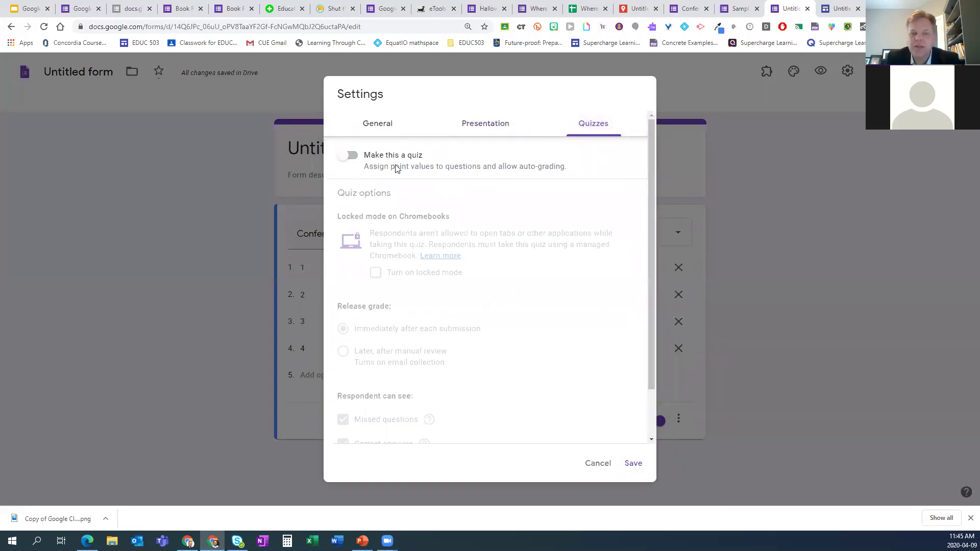
{"action": "left_click", "coordinate": [482, 128]}
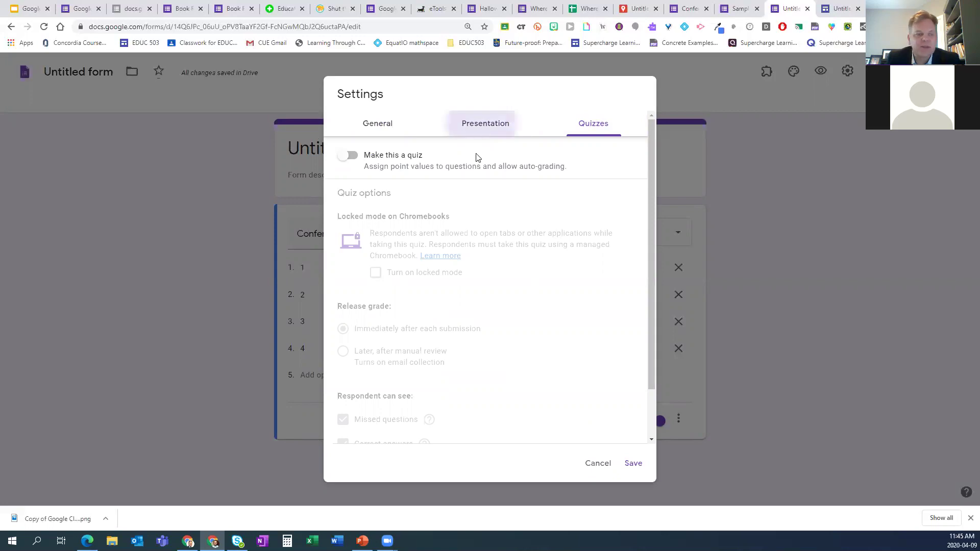
{"action": "left_click", "coordinate": [596, 295]}
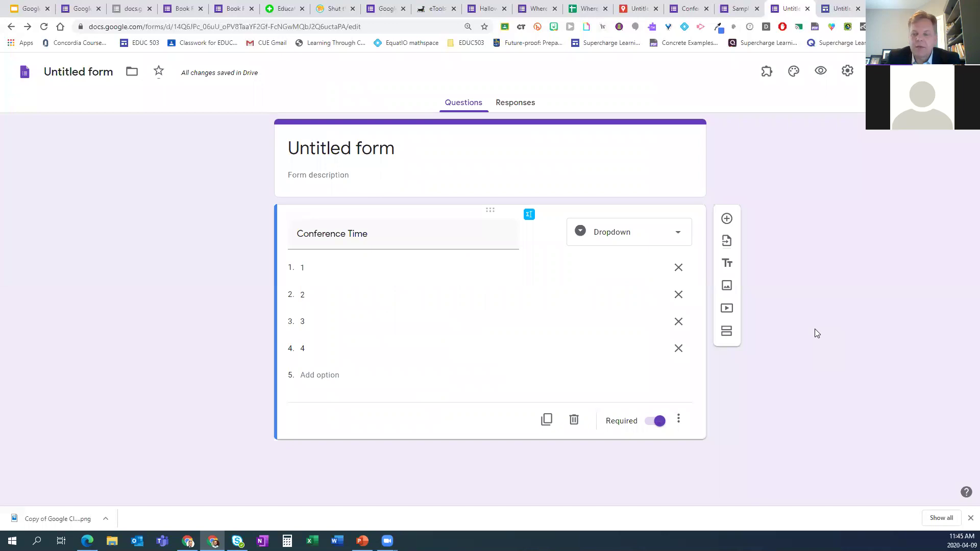
- Return to the presentation, show the Creative Uses of Data Collection slide, and open the sample form linked in its notes
{"action": "left_click", "coordinate": [28, 9]}
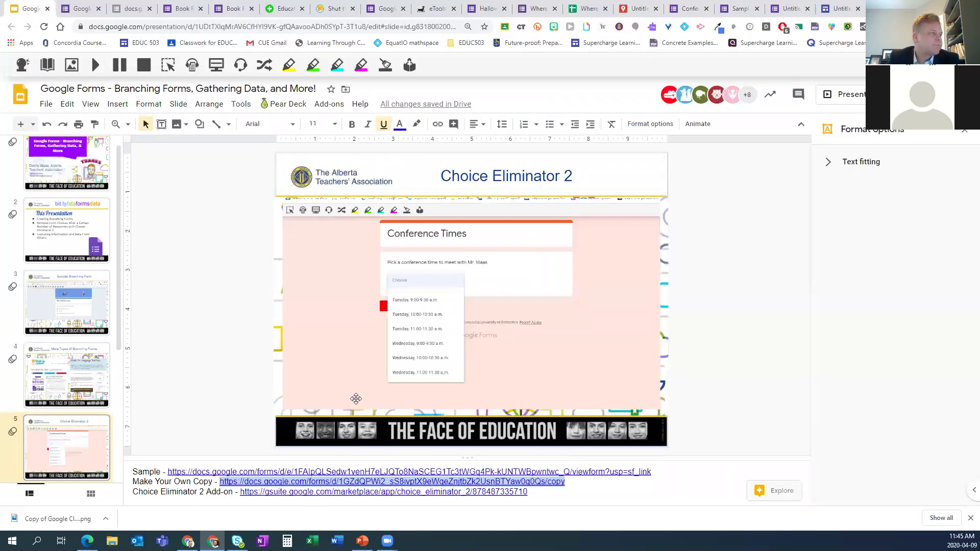
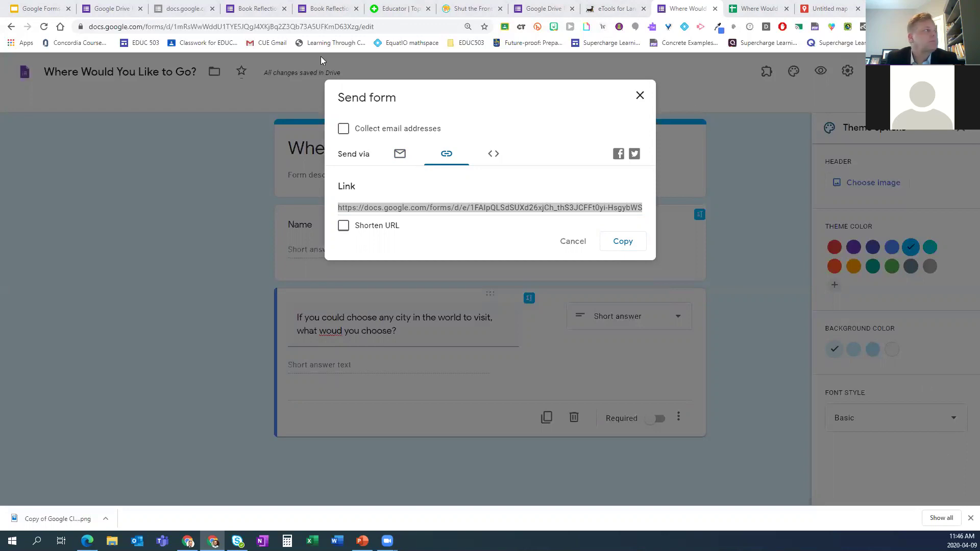
{"action": "left_click", "coordinate": [40, 8]}
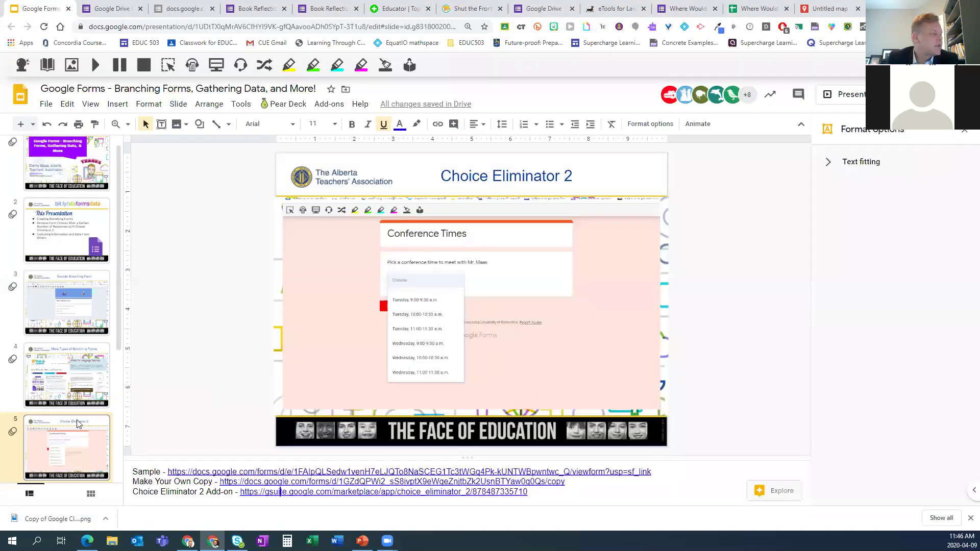
{"action": "scroll", "coordinate": [77, 423], "scroll_direction": "down", "scroll_amount": 2}
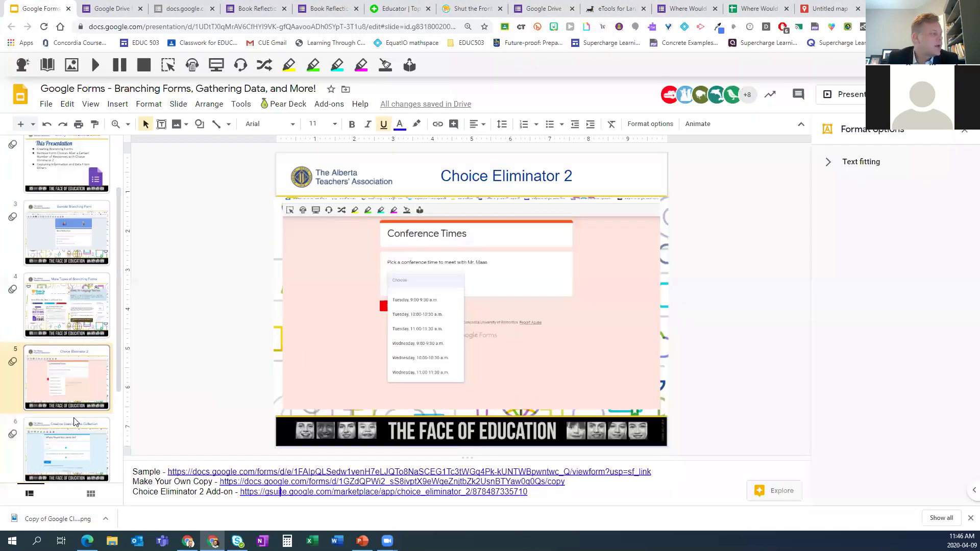
{"action": "left_click", "coordinate": [70, 446]}
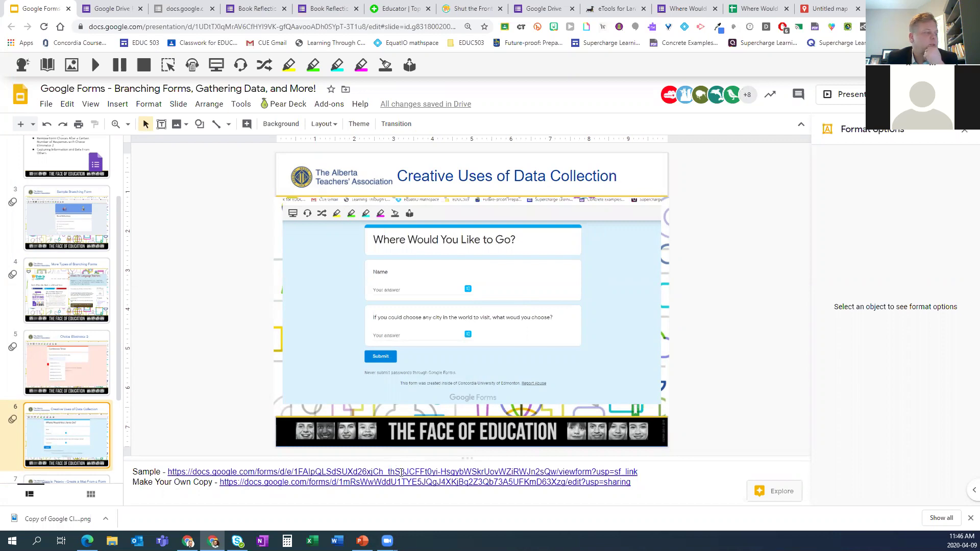
{"action": "left_click", "coordinate": [402, 472]}
{"action": "left_click", "coordinate": [262, 489]}
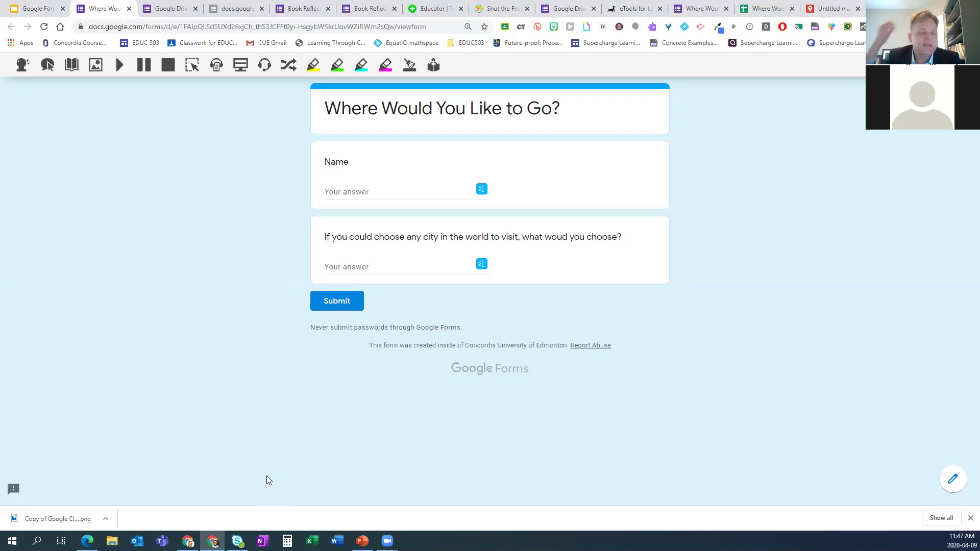
- Switch back to the presentation and show its title slide with the bit.ly/ataformsdata link
{"action": "mouse_move", "coordinate": [361, 541]}
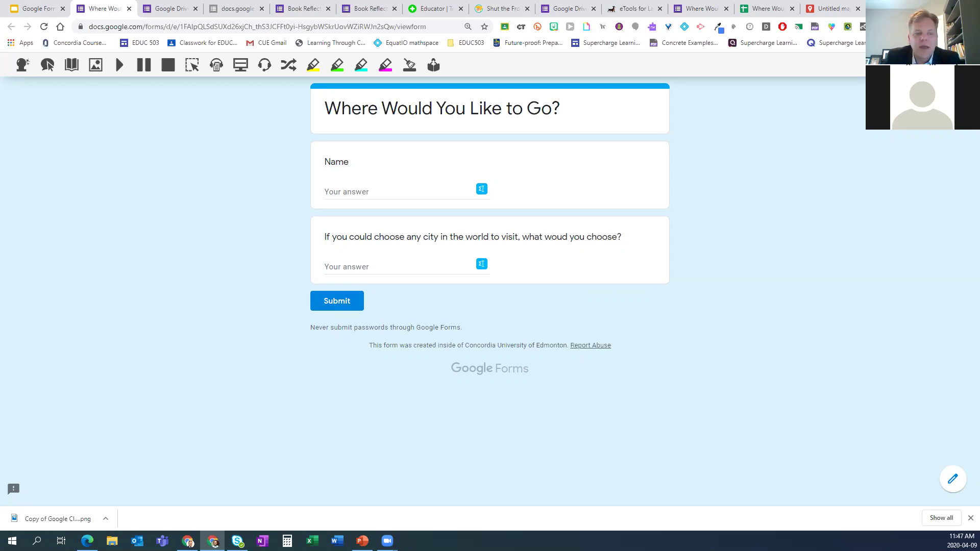
{"action": "left_click", "coordinate": [37, 9]}
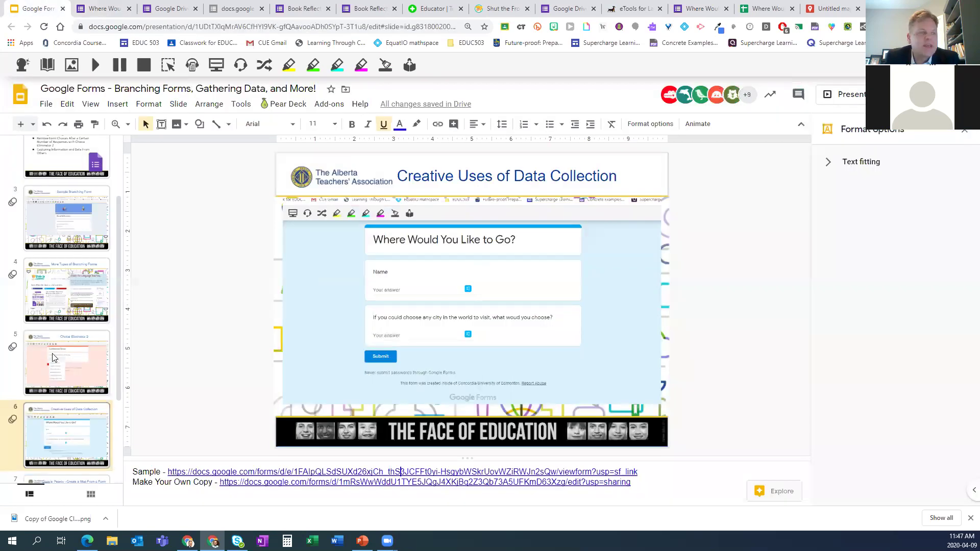
{"action": "scroll", "coordinate": [58, 174], "scroll_direction": "up", "scroll_amount": 2}
{"action": "left_click", "coordinate": [58, 173]}
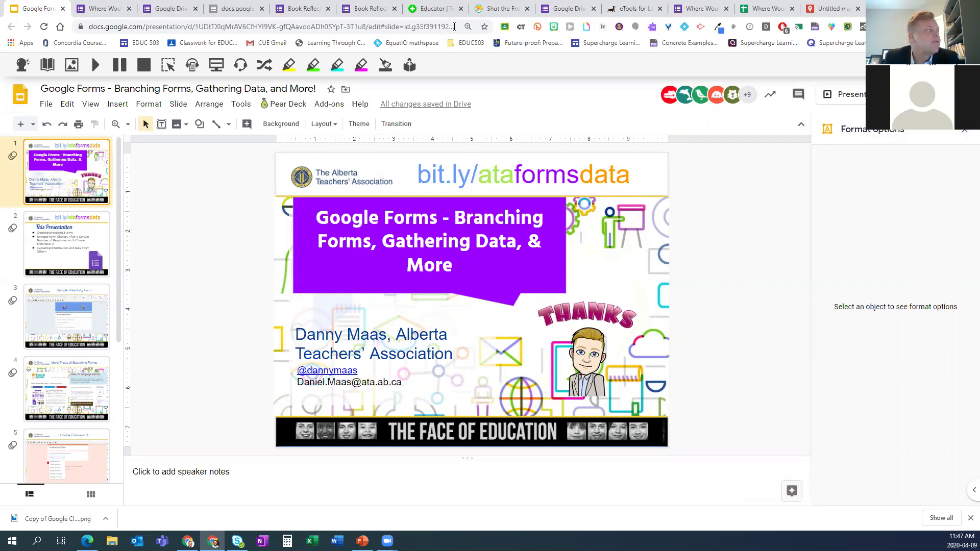
- Fill in the Where Would You Like to Go? form with a first name and the city Nashville, and submit it
{"action": "left_click", "coordinate": [102, 8]}
{"action": "left_click", "coordinate": [380, 193]}
{"action": "type", "text": "Danny"}
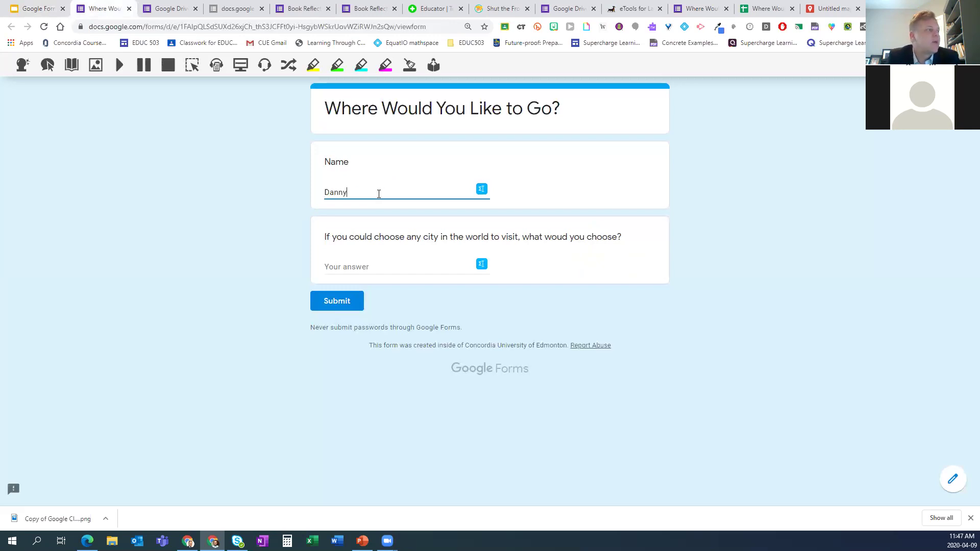
{"action": "left_click", "coordinate": [393, 266]}
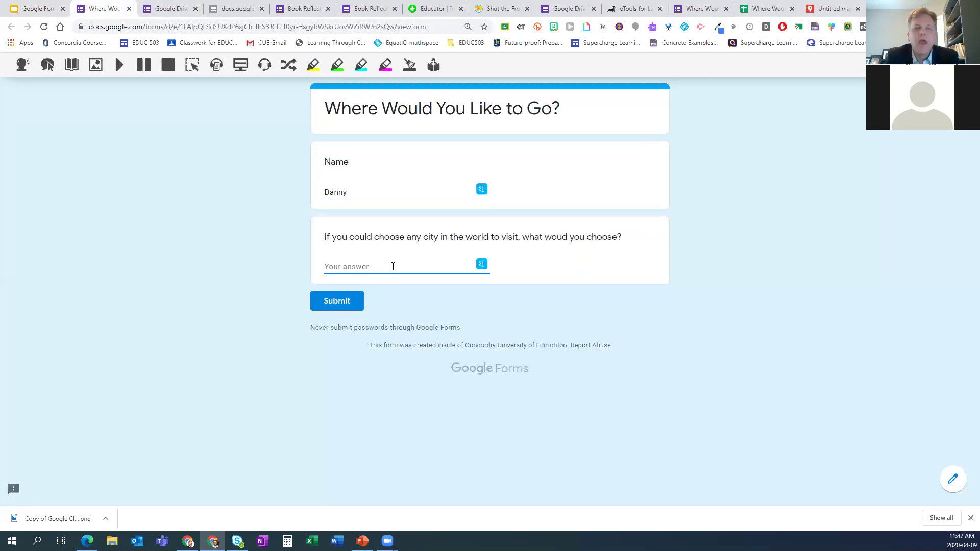
{"action": "type", "text": "Nashville"}
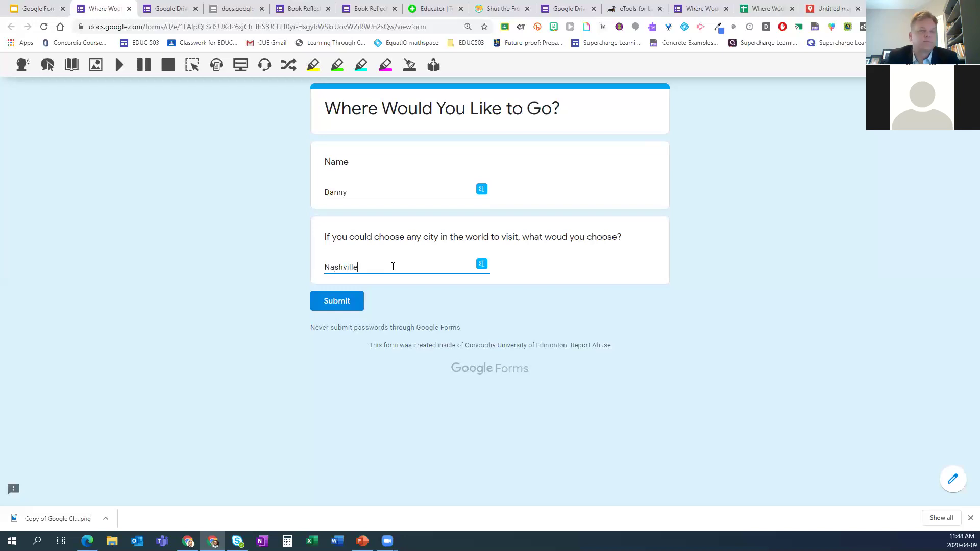
{"action": "left_click", "coordinate": [332, 305]}
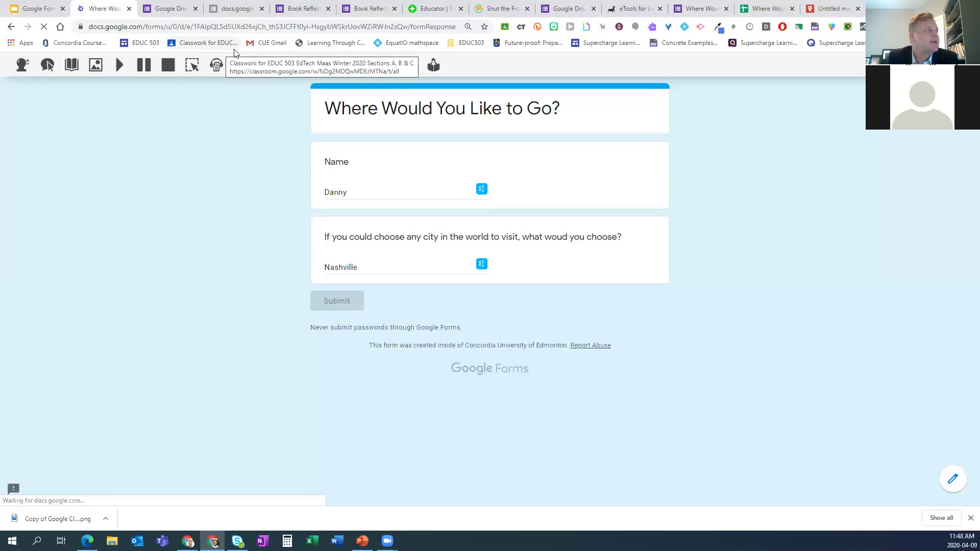
- Switch to the Where Would You Like to Go? form editor, close its sending options, and review the response summary charts
{"action": "left_click", "coordinate": [686, 9]}
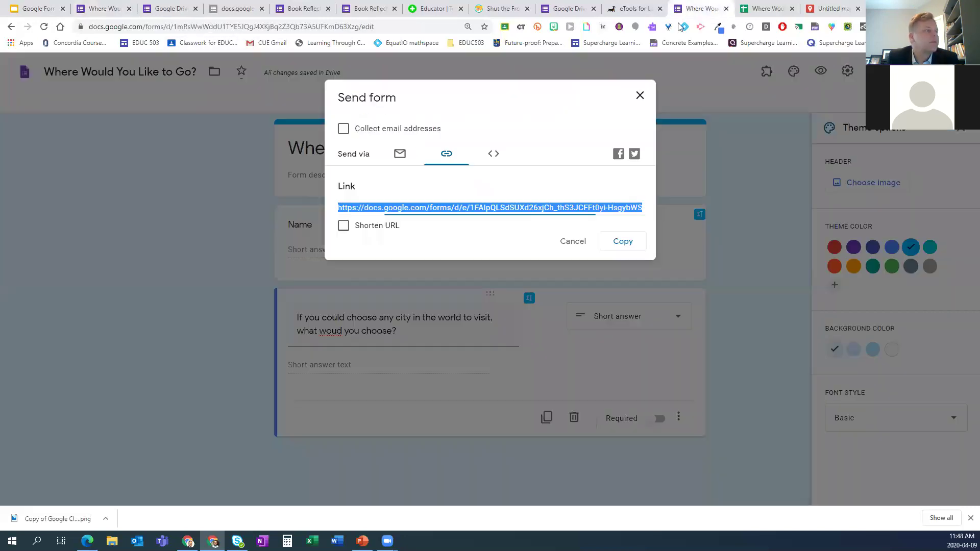
{"action": "left_click", "coordinate": [640, 95]}
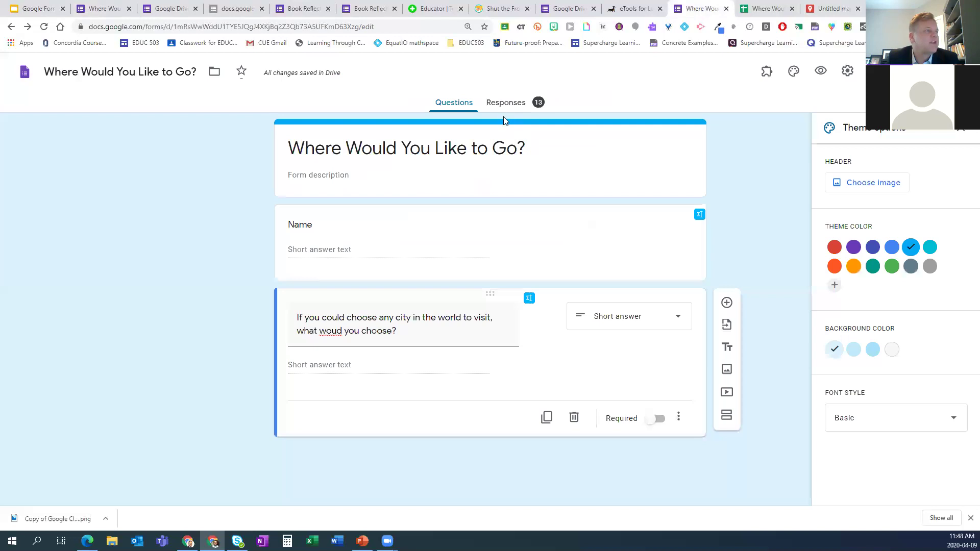
{"action": "left_click", "coordinate": [504, 104]}
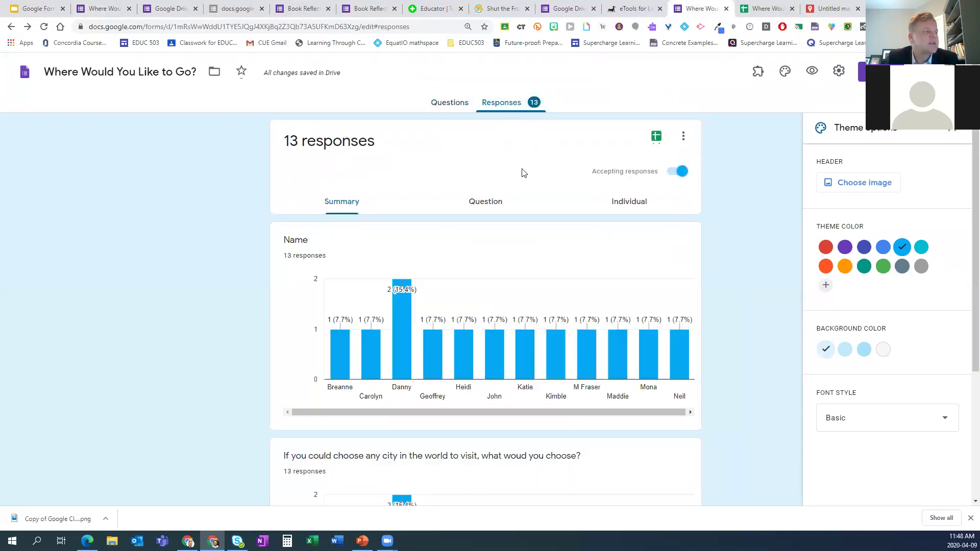
{"action": "scroll", "coordinate": [752, 279], "scroll_direction": "down", "scroll_amount": 3}
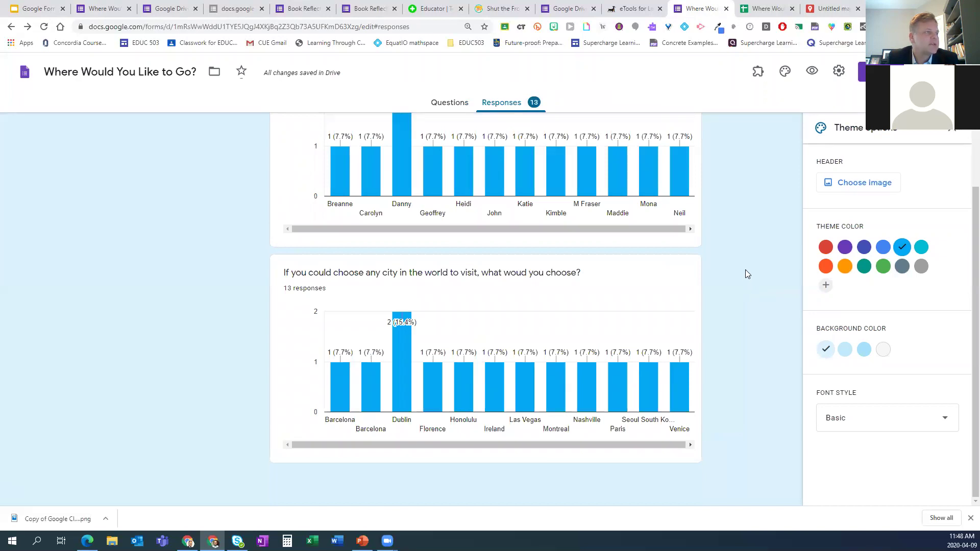
- Recheck the form's response summary, view the individual responses, and open the linked response spreadsheet
{"action": "left_click", "coordinate": [451, 104]}
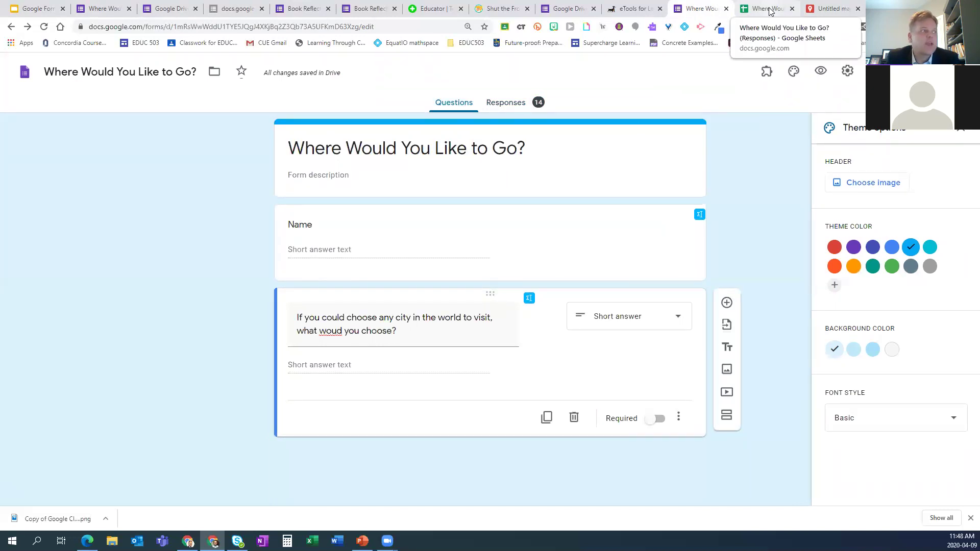
{"action": "left_click", "coordinate": [516, 104]}
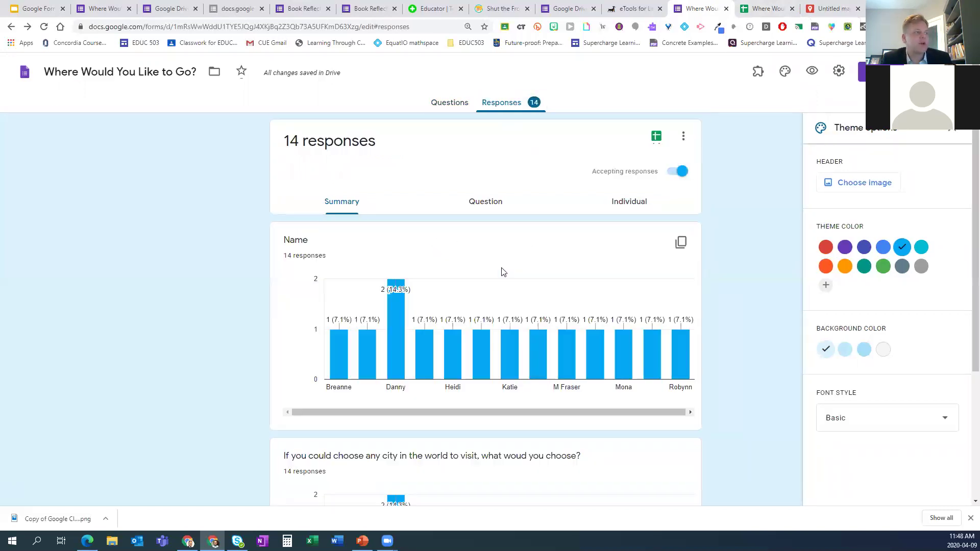
{"action": "scroll", "coordinate": [684, 275], "scroll_direction": "down", "scroll_amount": 3}
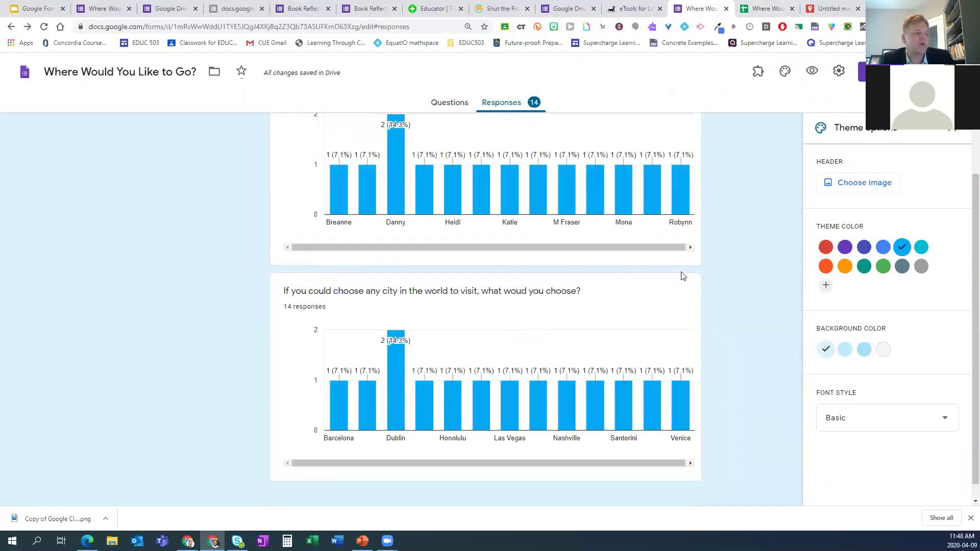
{"action": "scroll", "coordinate": [683, 276], "scroll_direction": "up", "scroll_amount": 3}
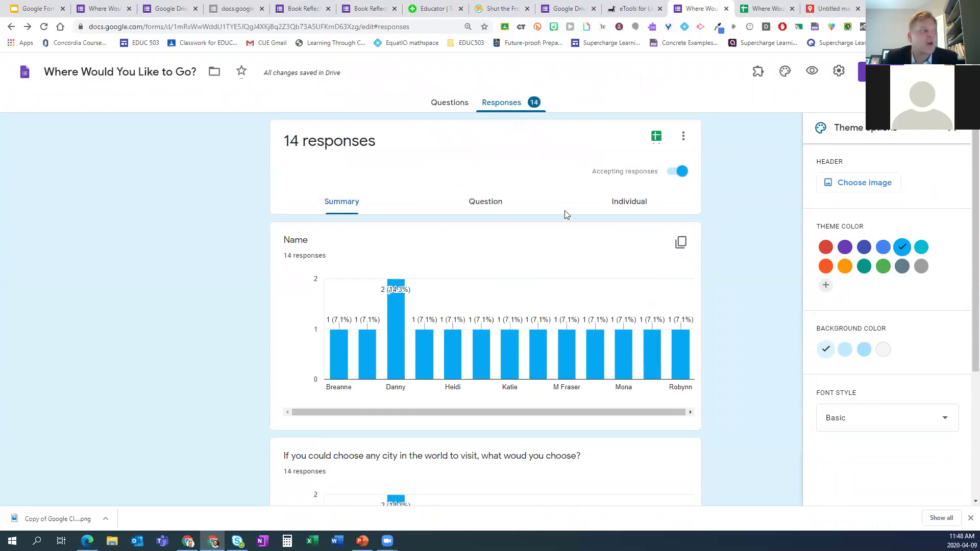
{"action": "left_click", "coordinate": [629, 203]}
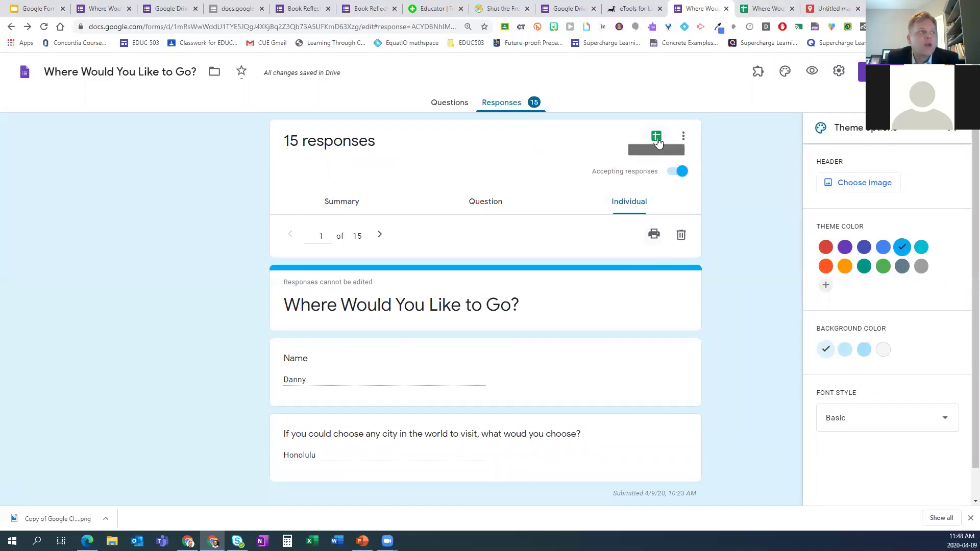
{"action": "left_click", "coordinate": [657, 138]}
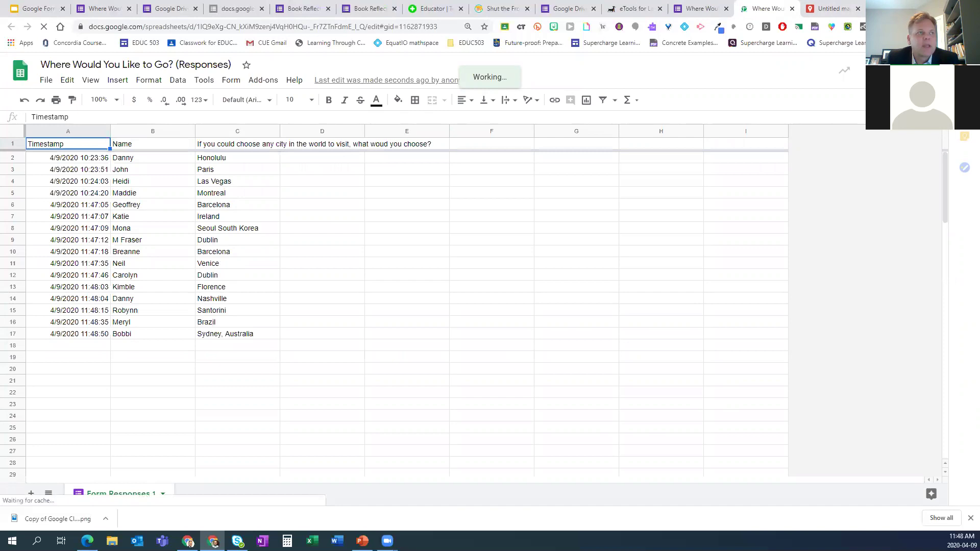
- Open Google My Maps at mymaps.google.com in a new browser tab
{"action": "key", "text": "ctrl+t"}
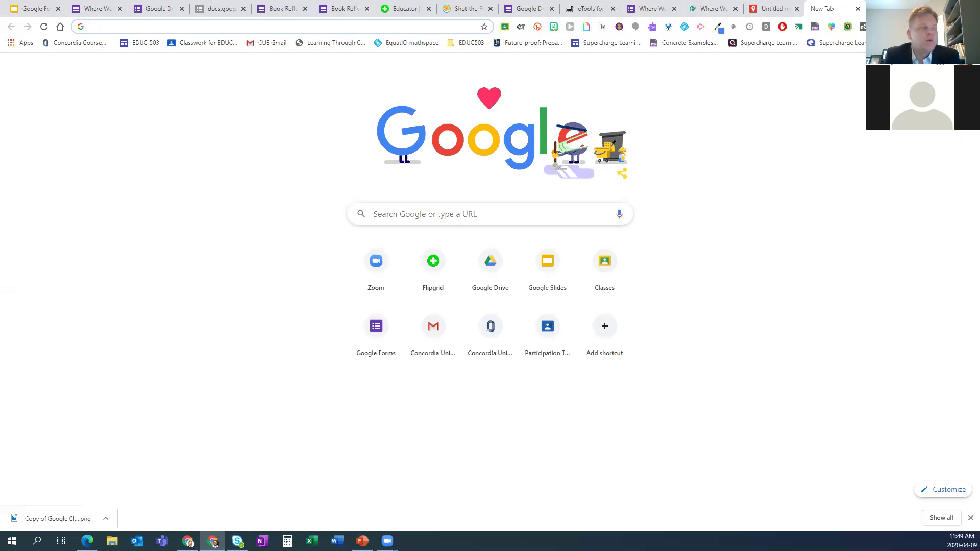
{"action": "type", "text": "my"}
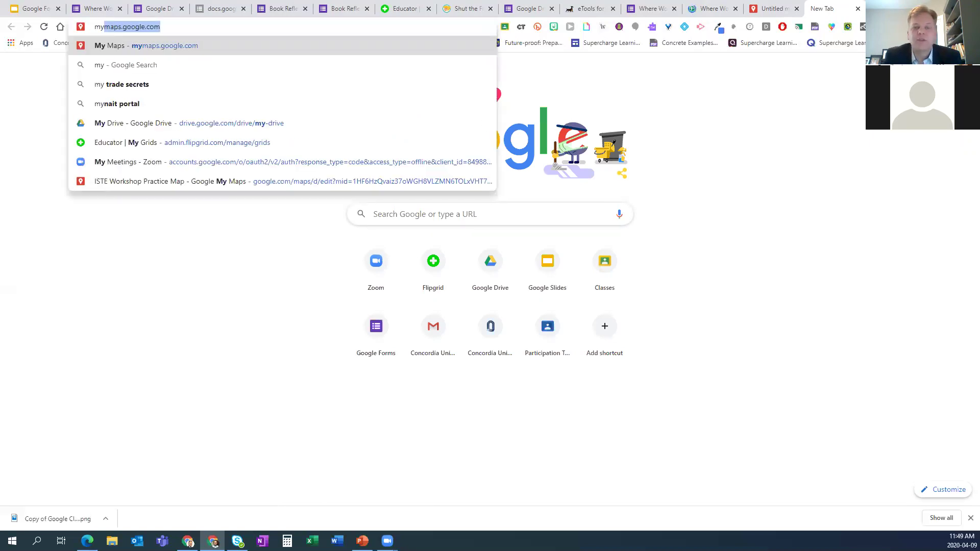
{"action": "key", "text": "Return"}
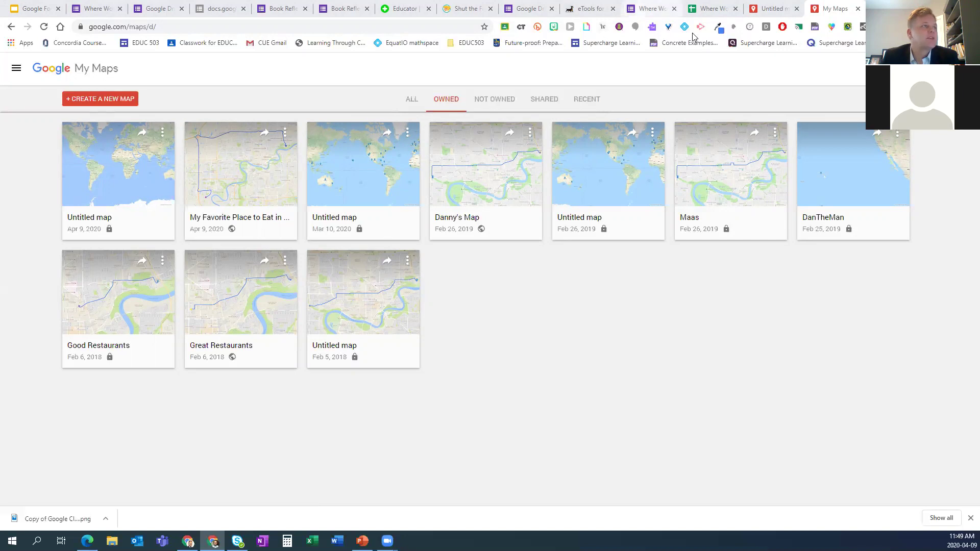
- Look back at the form's responses and the response spreadsheet, and return to My Maps
{"action": "left_click", "coordinate": [652, 9]}
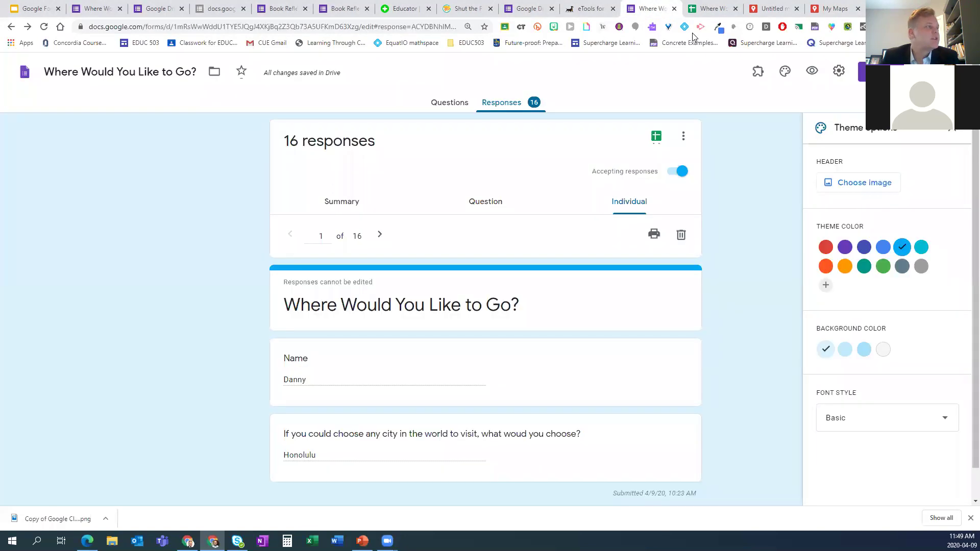
{"action": "left_click", "coordinate": [714, 9]}
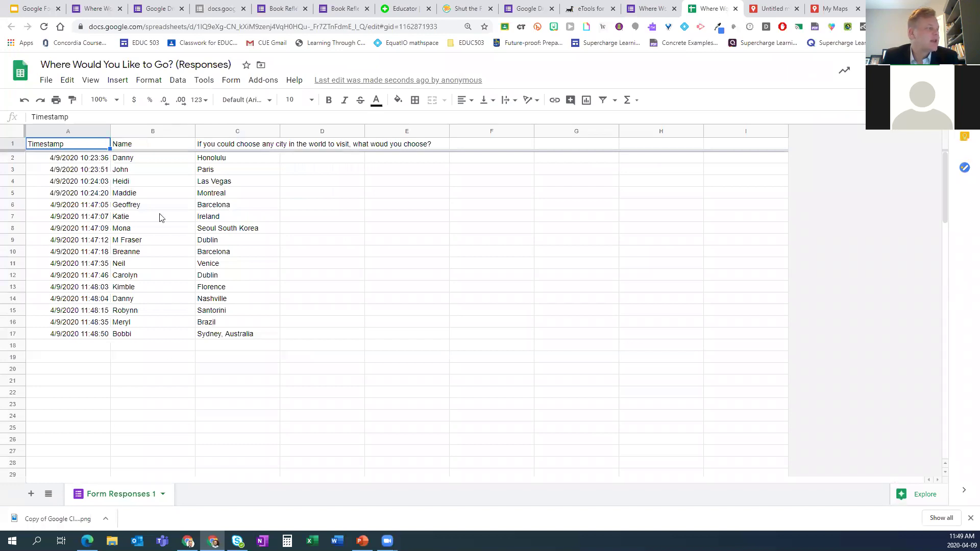
{"action": "left_click", "coordinate": [842, 8]}
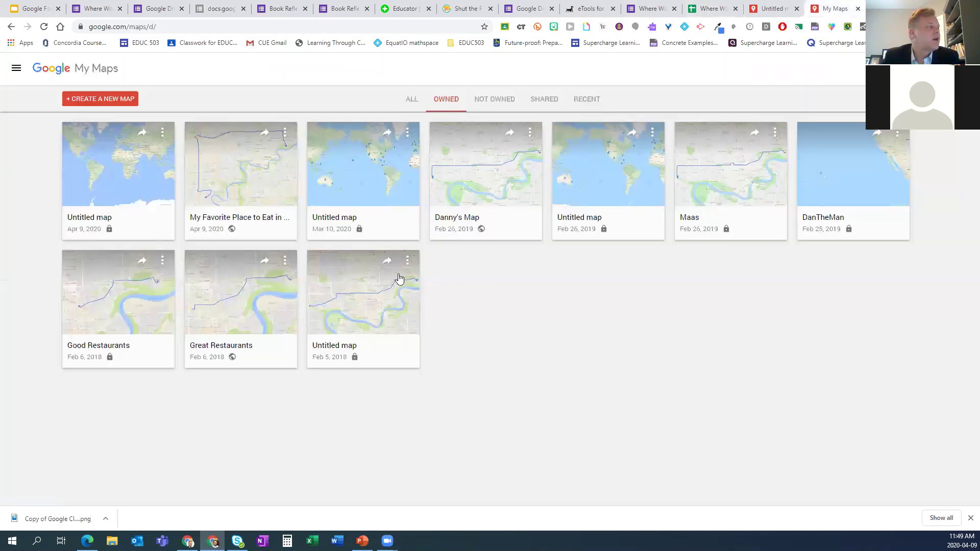
- Create a new map and import the Where Would You Like to Go? response spreadsheet from the recent Google Drive files
{"action": "left_click", "coordinate": [93, 103]}
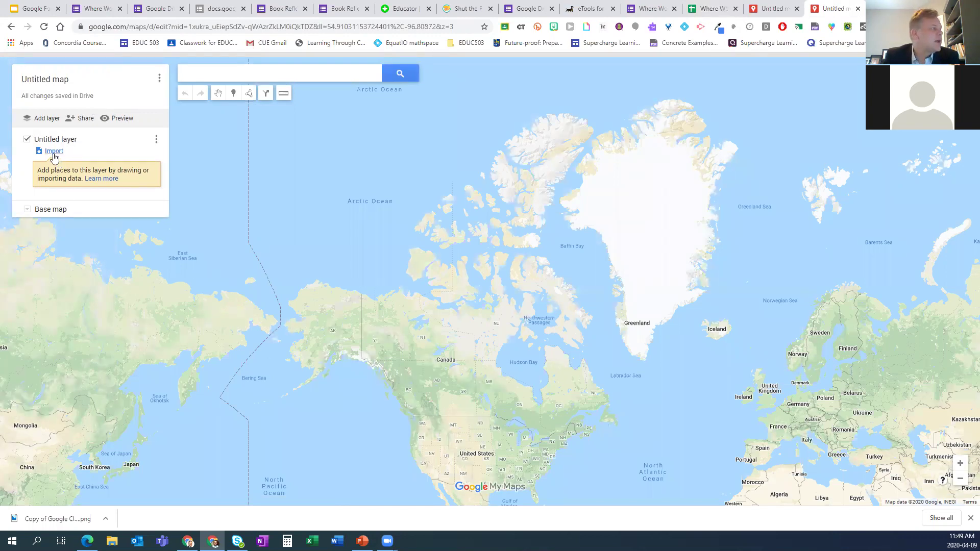
{"action": "left_click", "coordinate": [54, 151]}
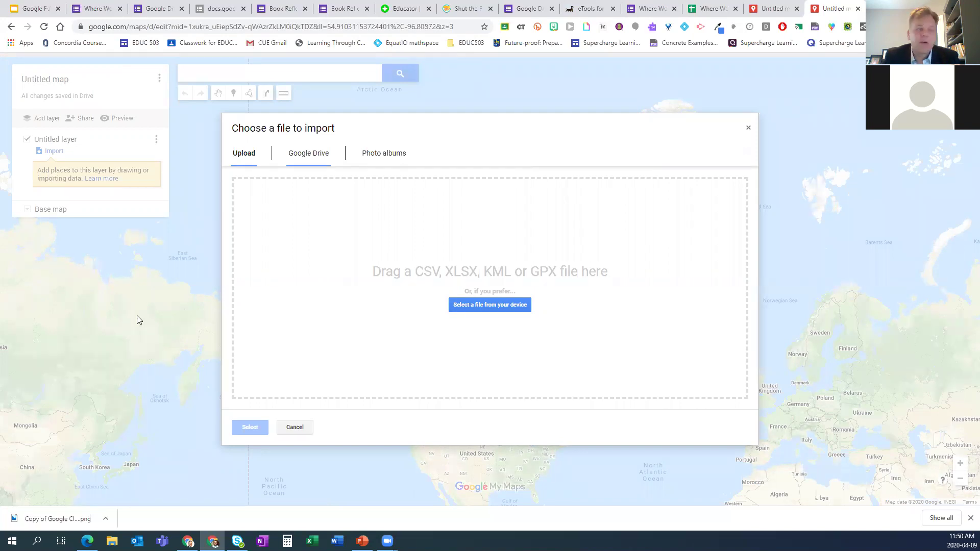
{"action": "left_click", "coordinate": [709, 8]}
{"action": "left_click", "coordinate": [835, 10]}
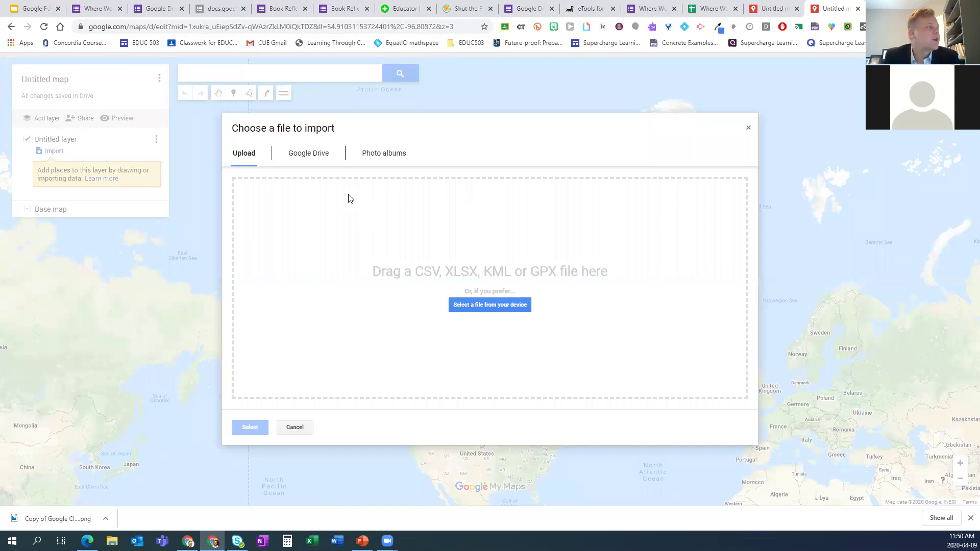
{"action": "left_click", "coordinate": [315, 160]}
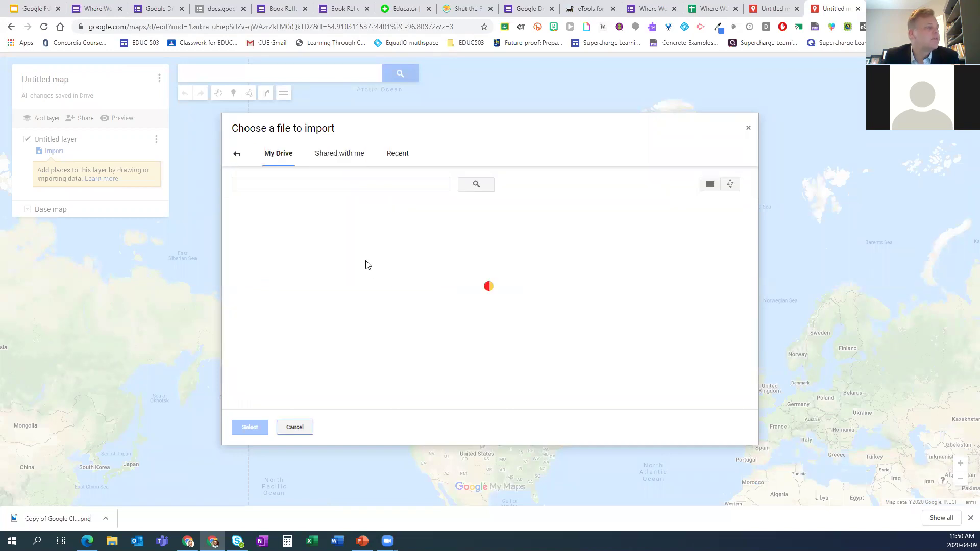
{"action": "left_click", "coordinate": [403, 155]}
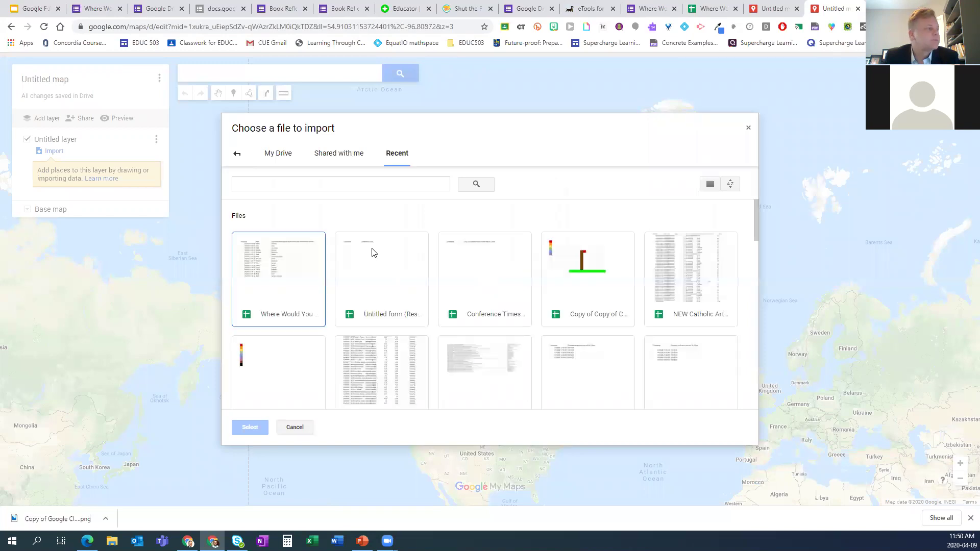
{"action": "left_click", "coordinate": [292, 279]}
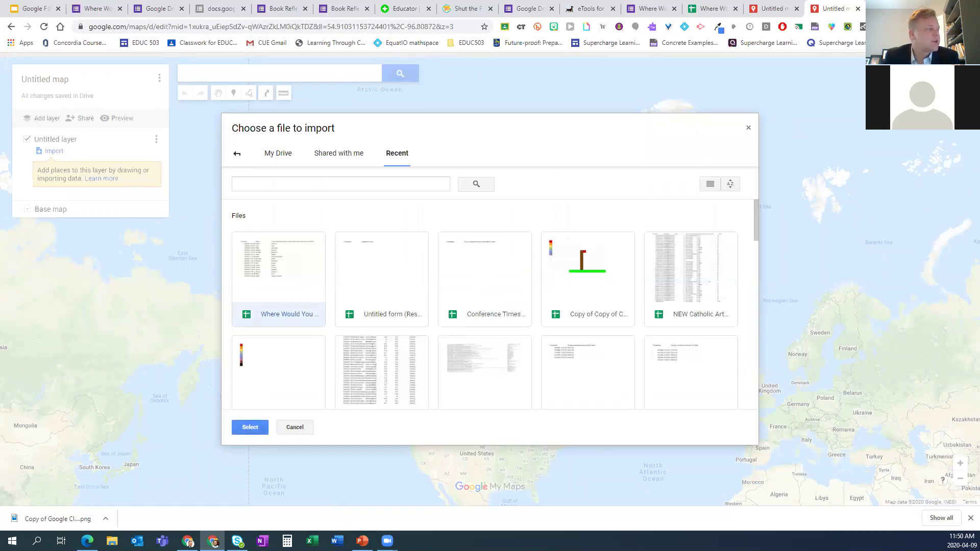
{"action": "left_click", "coordinate": [239, 426]}
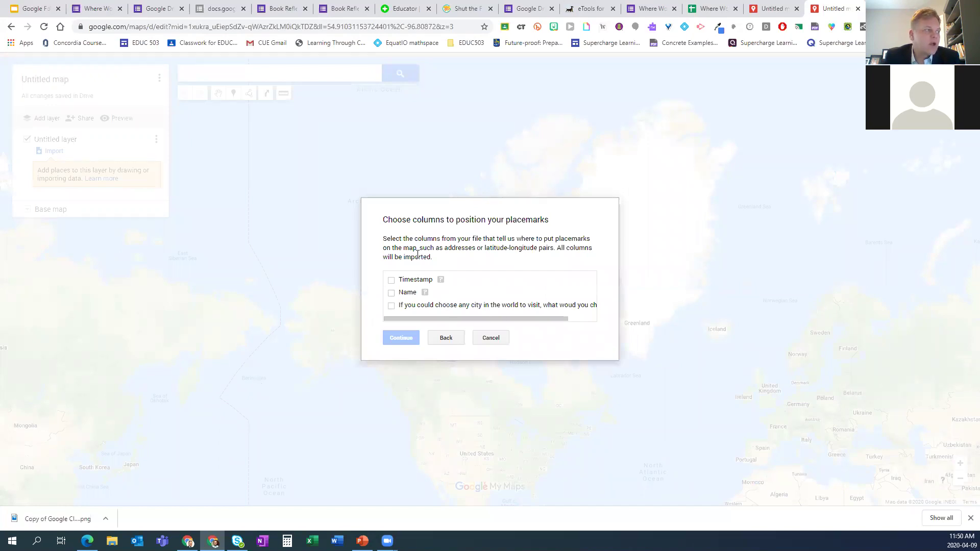
- Position the placemarks by the city-to-visit question column, title the markers by the Name column, and finish the import
{"action": "left_click", "coordinate": [391, 305]}
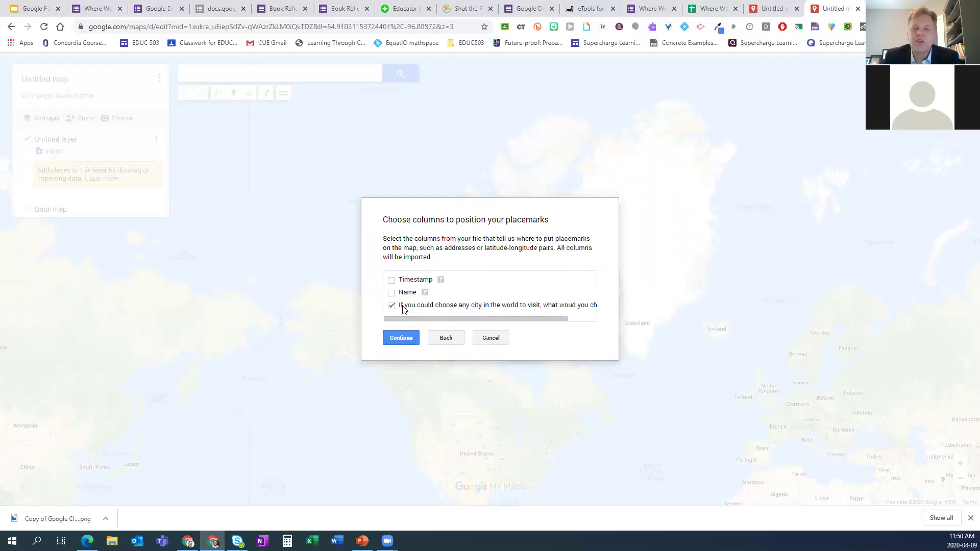
{"action": "left_click", "coordinate": [402, 338]}
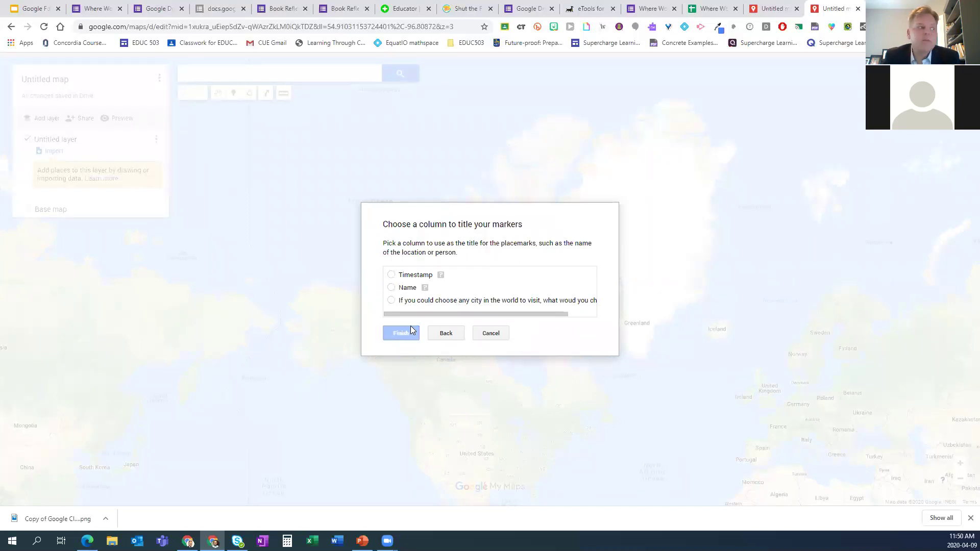
{"action": "left_click", "coordinate": [392, 288]}
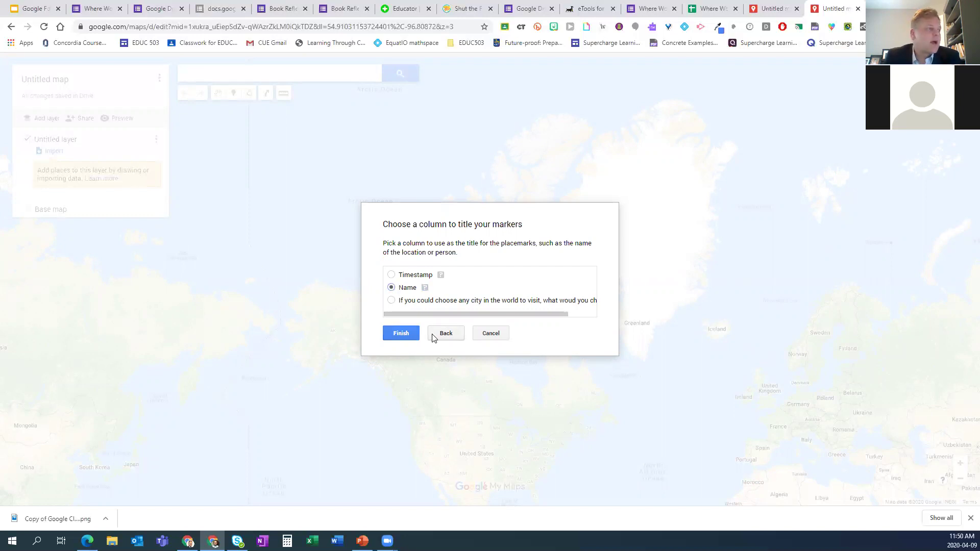
{"action": "left_click", "coordinate": [401, 335]}
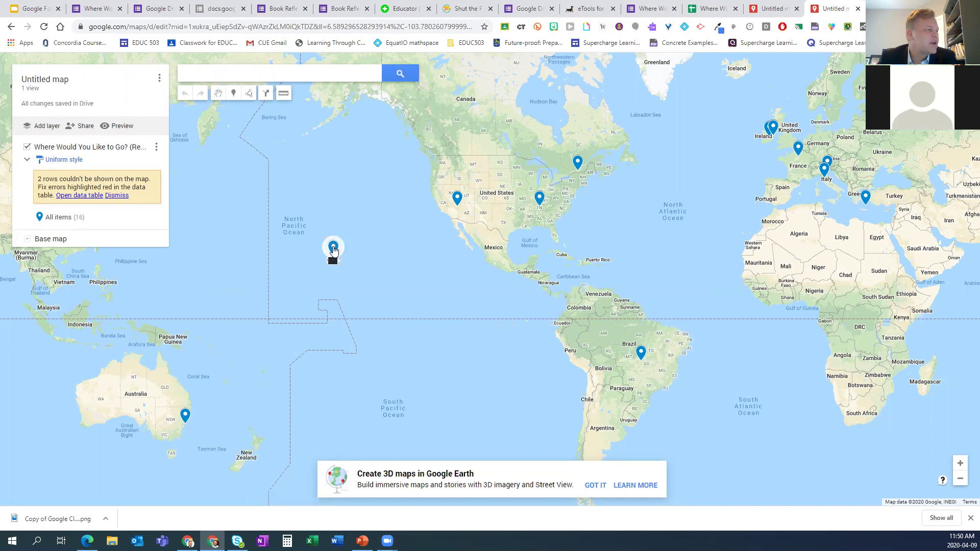
- Look closely at the Hawaiian Islands and view the details of the Honolulu marker
{"action": "scroll", "coordinate": [353, 265], "scroll_direction": "up", "scroll_amount": 3}
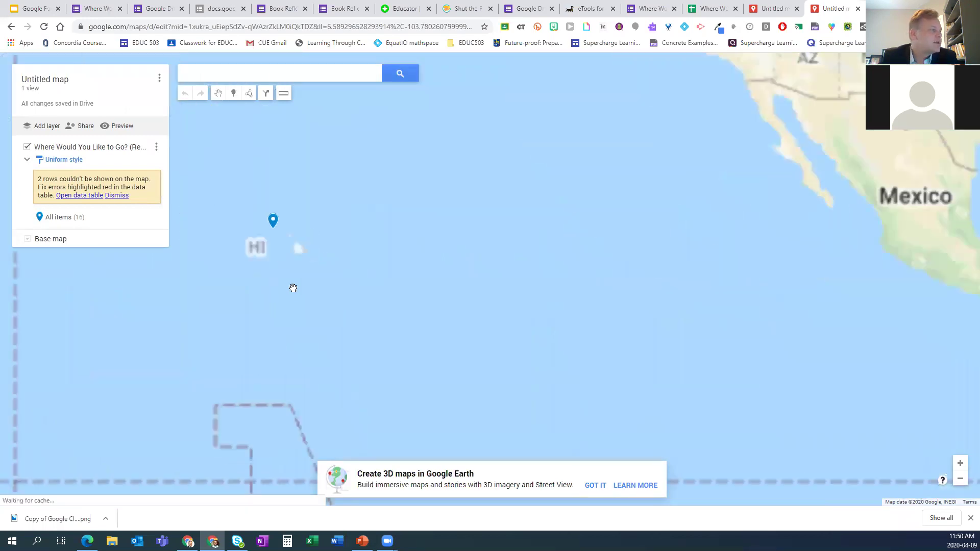
{"action": "scroll", "coordinate": [411, 266], "scroll_direction": "up", "scroll_amount": 3}
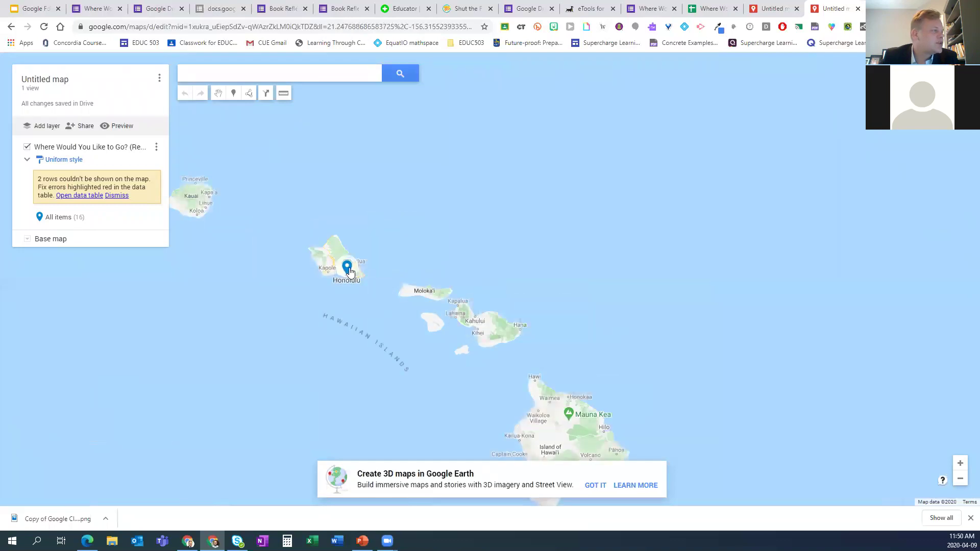
{"action": "left_click", "coordinate": [347, 266]}
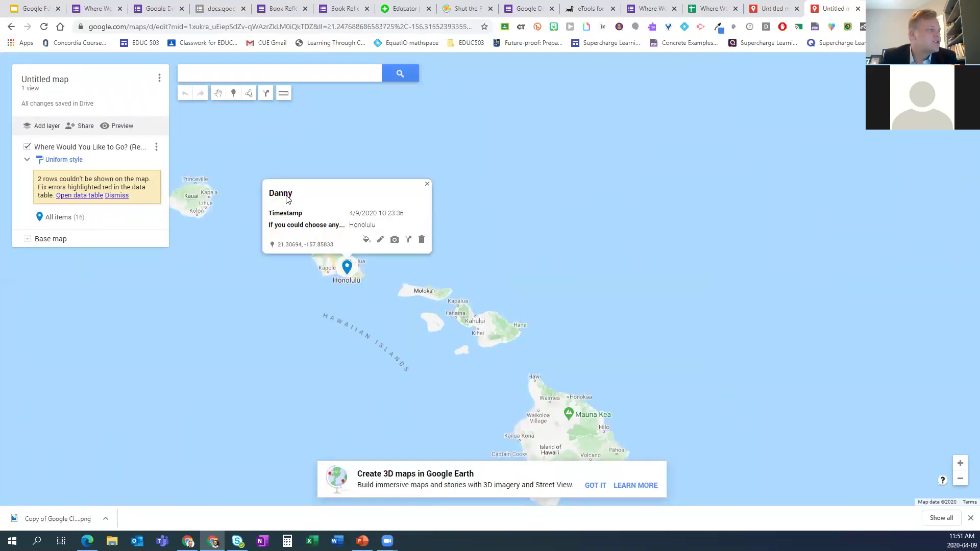
- View the response details of the markers in Seoul, Montreal, Nashville, Las Vegas, Brazil and Sydney
{"action": "scroll", "coordinate": [620, 244], "scroll_direction": "down", "scroll_amount": 3}
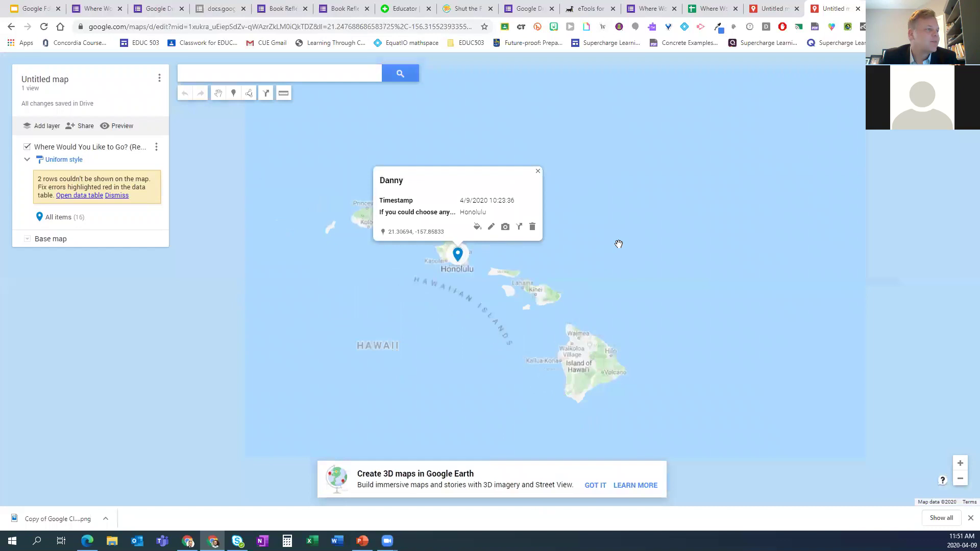
{"action": "scroll", "coordinate": [621, 248], "scroll_direction": "down", "scroll_amount": 2}
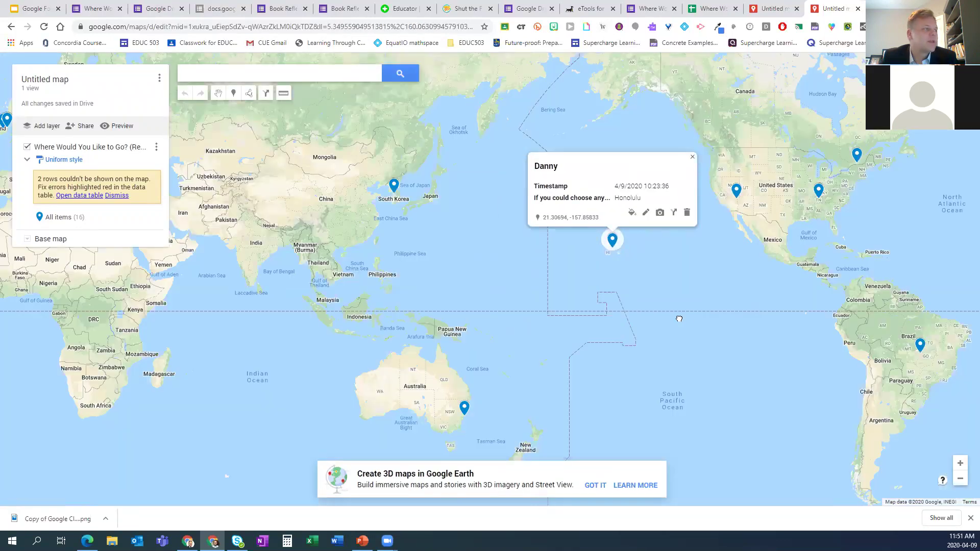
{"action": "left_click_drag", "start_coordinate": [680, 319], "coordinate": [652, 325]}
{"action": "left_click", "coordinate": [367, 194]}
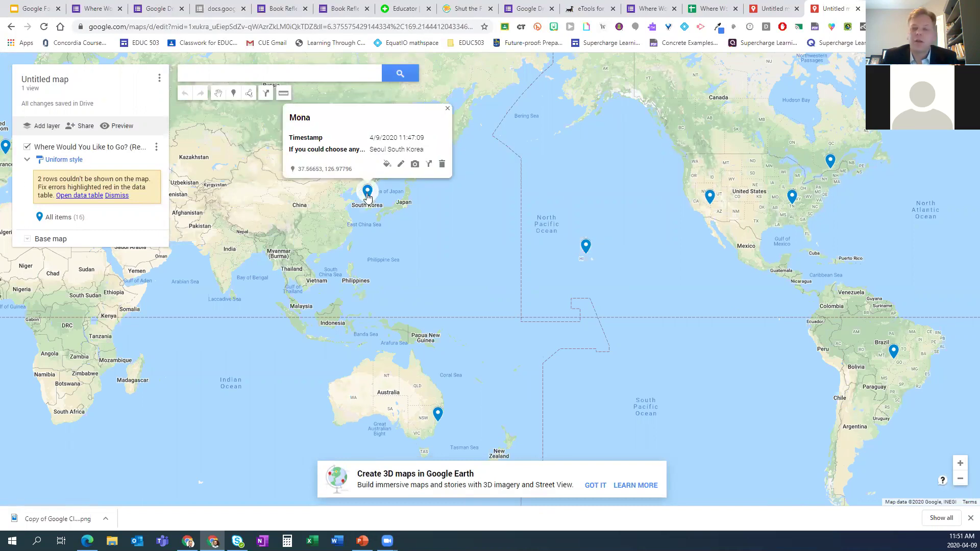
{"action": "left_click", "coordinate": [829, 162]}
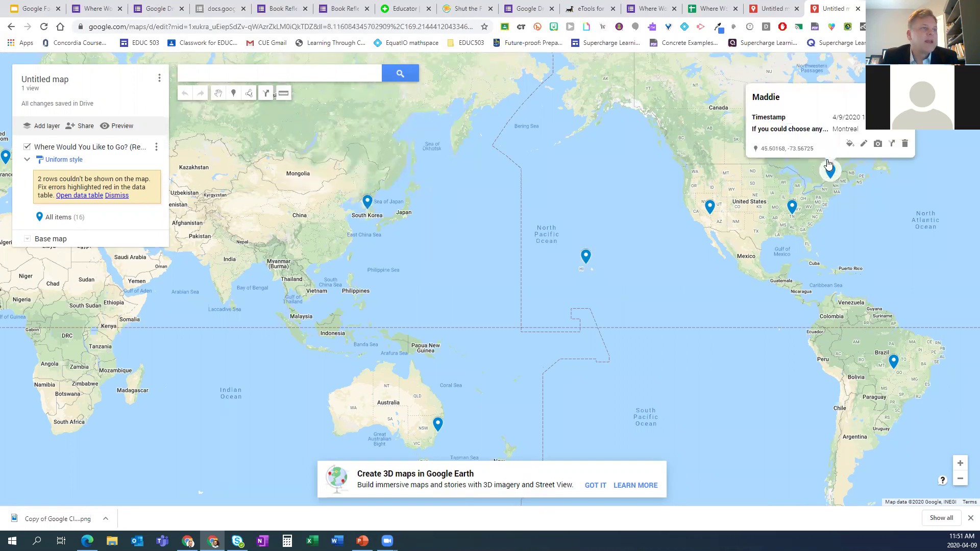
{"action": "left_click", "coordinate": [791, 208]}
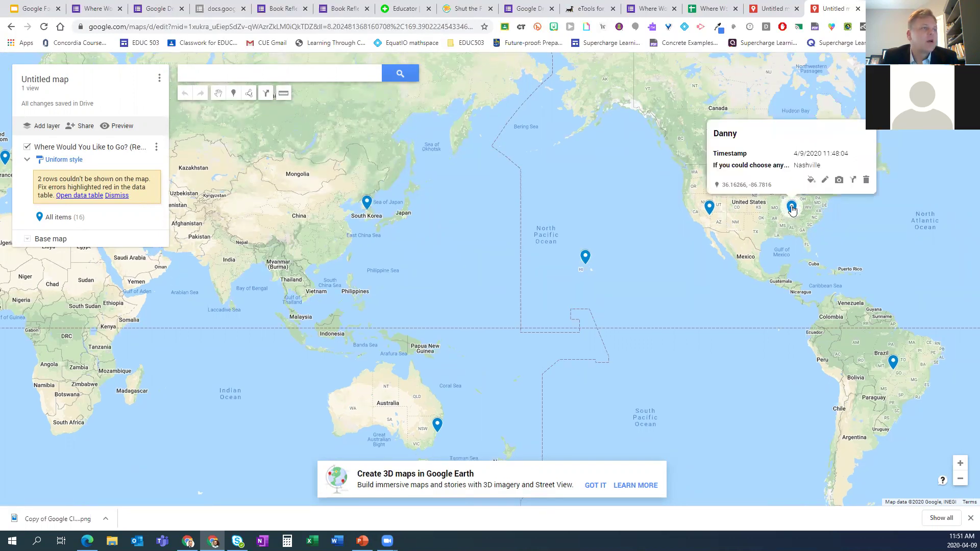
{"action": "left_click", "coordinate": [710, 208]}
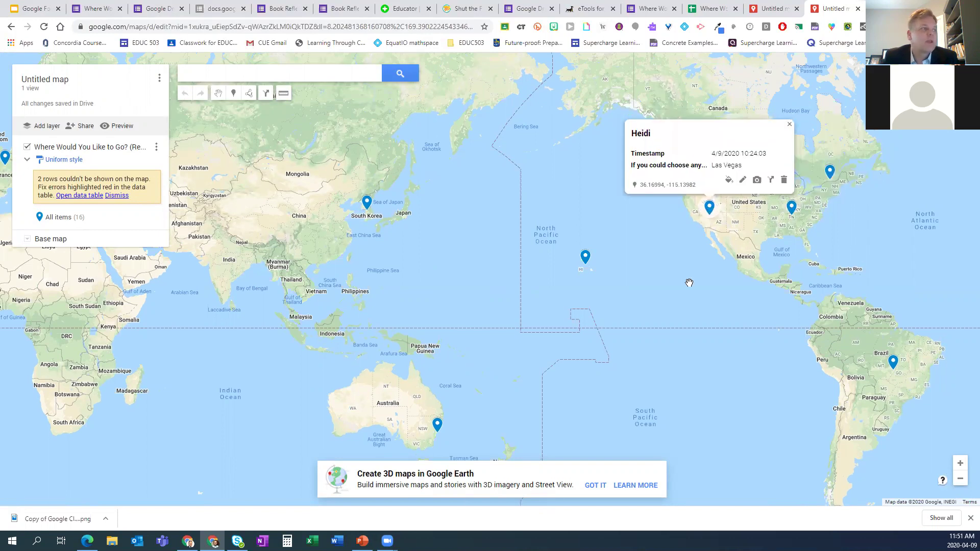
{"action": "left_click", "coordinate": [893, 362]}
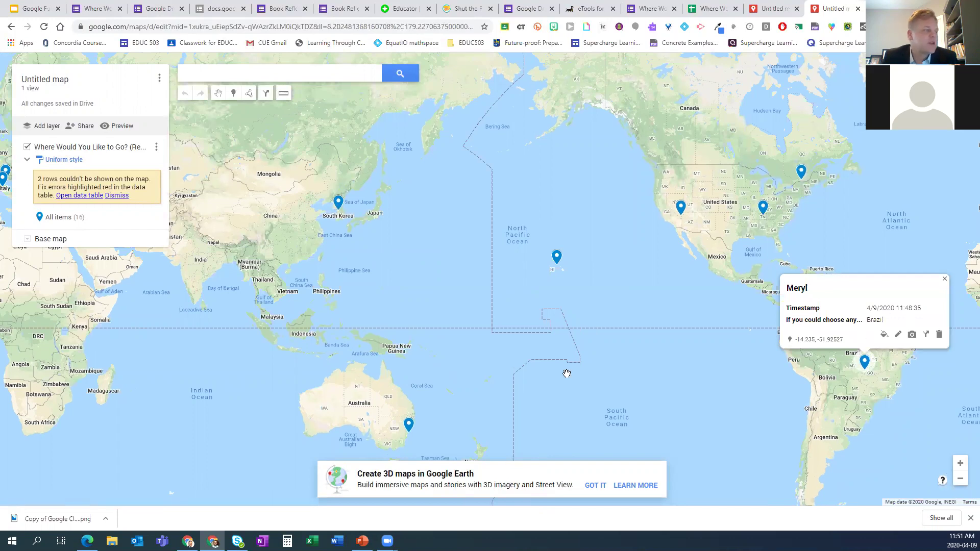
{"action": "scroll", "coordinate": [562, 369], "scroll_direction": "down", "scroll_amount": 1}
{"action": "left_click", "coordinate": [487, 396]}
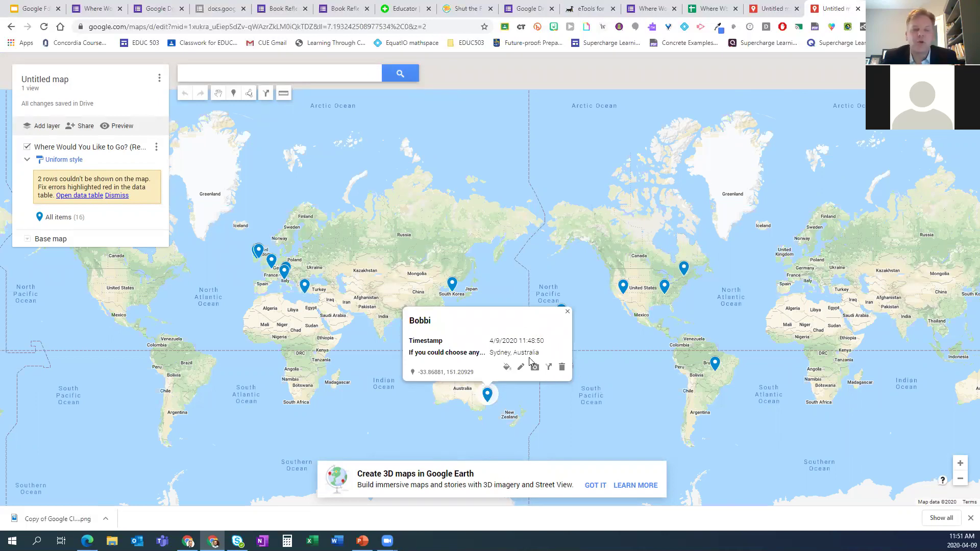
- Start sharing the map and title it Sample Forms Maps - ATA
{"action": "left_click", "coordinate": [84, 128]}
{"action": "left_click", "coordinate": [397, 281]}
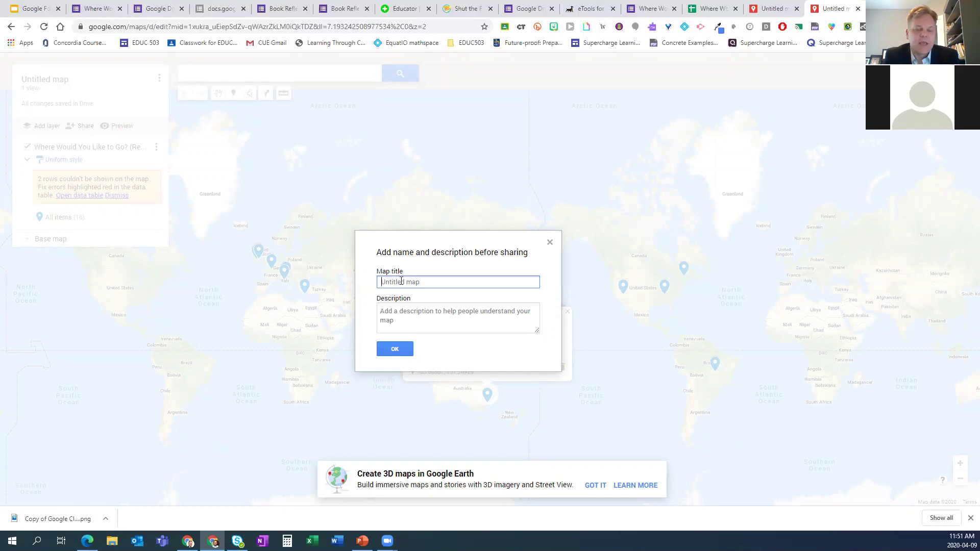
{"action": "type", "text": "Sample Forms Maps - ATA"}
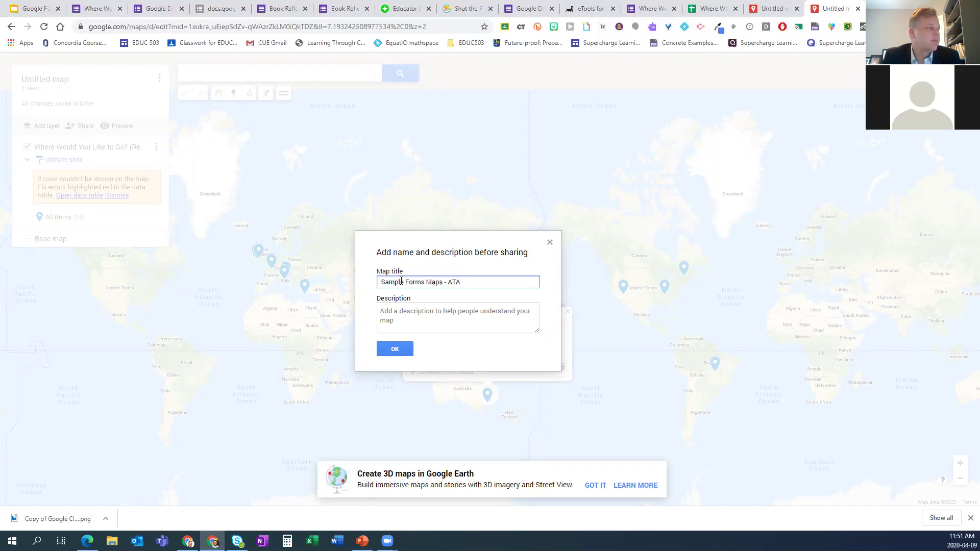
{"action": "left_click", "coordinate": [402, 350]}
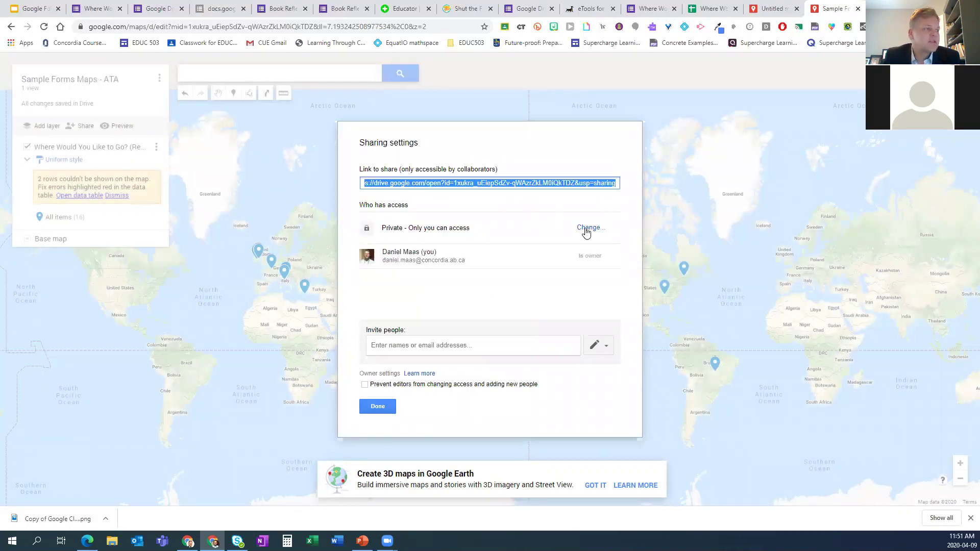
- Set the map's link sharing to On - Anyone with the link with Can edit access, and save it
{"action": "left_click", "coordinate": [587, 228]}
{"action": "left_click", "coordinate": [379, 243]}
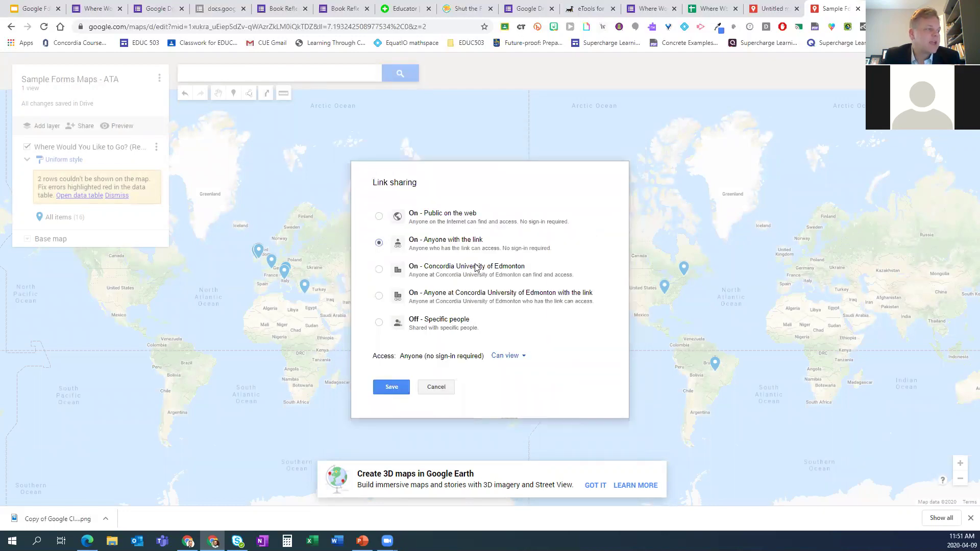
{"action": "left_click", "coordinate": [506, 357]}
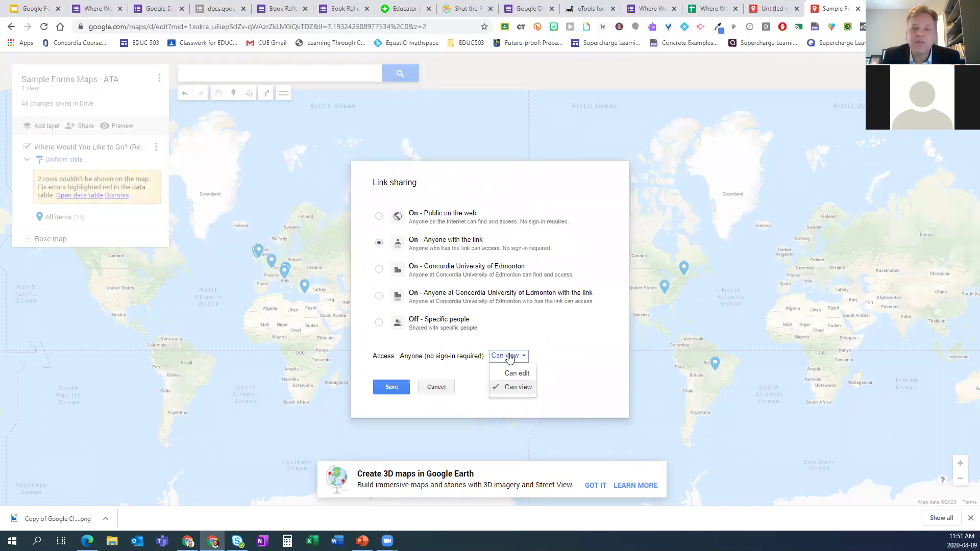
{"action": "left_click", "coordinate": [512, 375]}
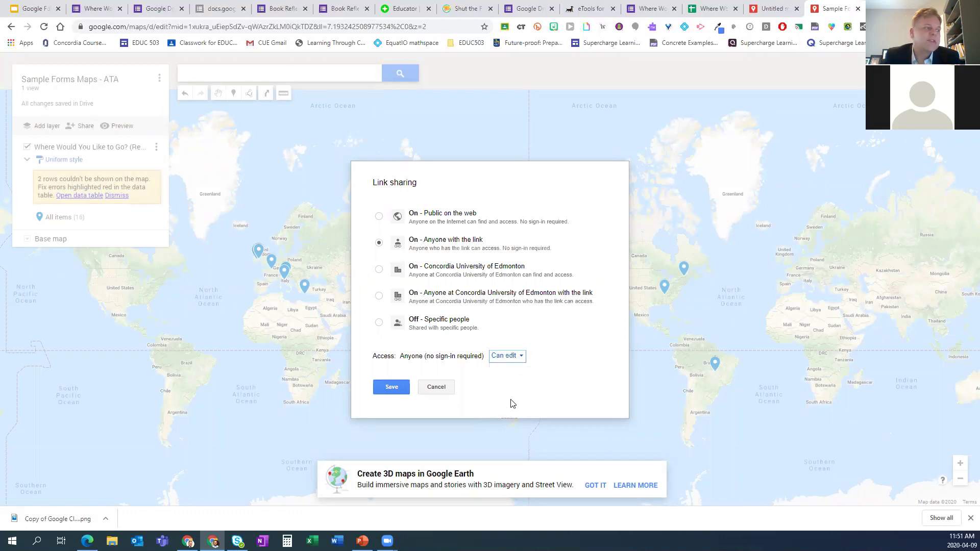
{"action": "left_click", "coordinate": [399, 392]}
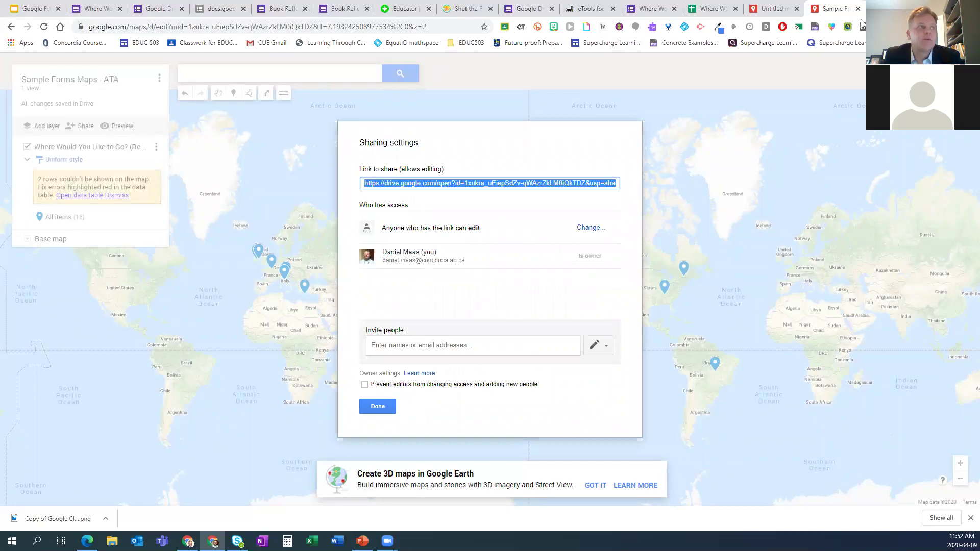
- Open Google Classroom in a new browser tab and go to the classwork of the Screencastify Google Classroom class
{"action": "key", "text": "ctrl+t"}
{"action": "type", "text": "classroom.google.com"}
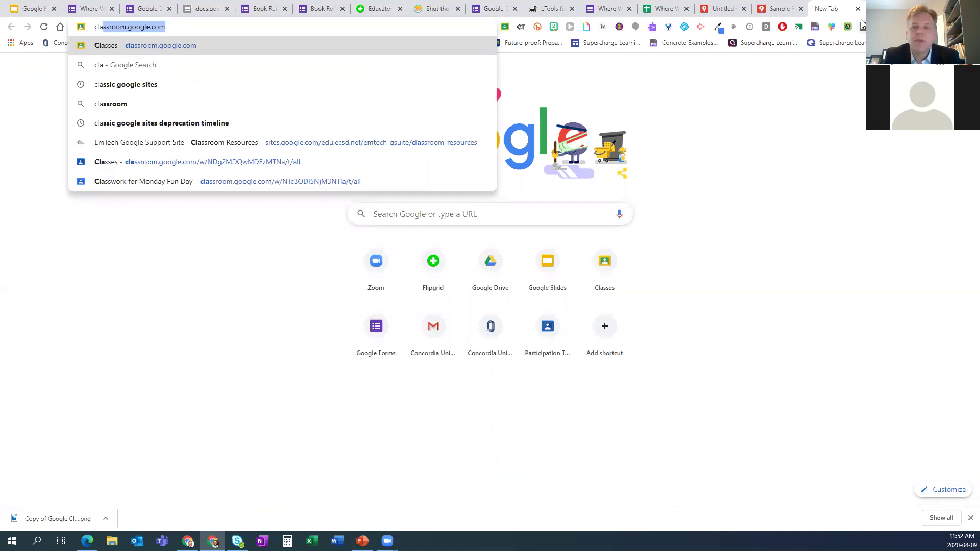
{"action": "key", "text": "Return"}
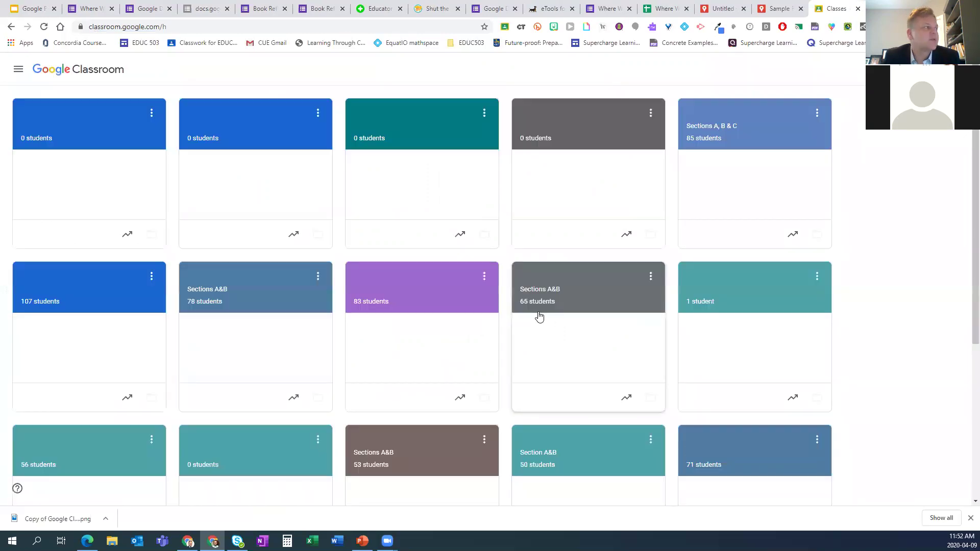
{"action": "left_click", "coordinate": [74, 114]}
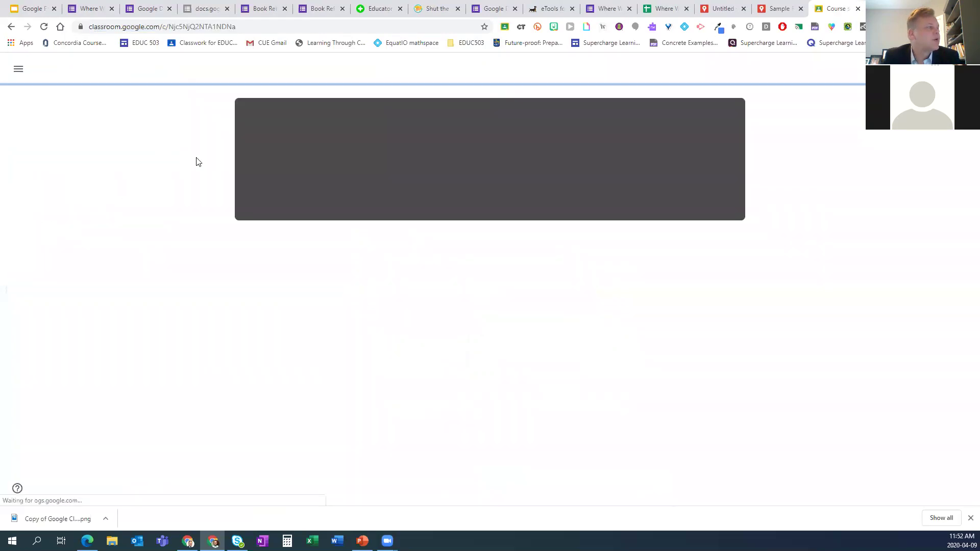
{"action": "left_click", "coordinate": [459, 69]}
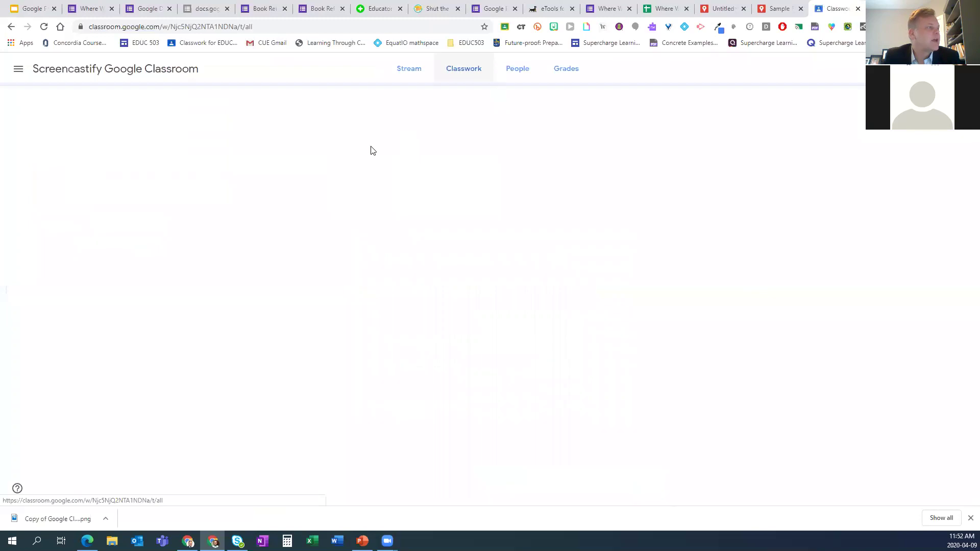
- Create a new assignment in the class and title it "Where would you go?"
{"action": "left_click", "coordinate": [333, 110]}
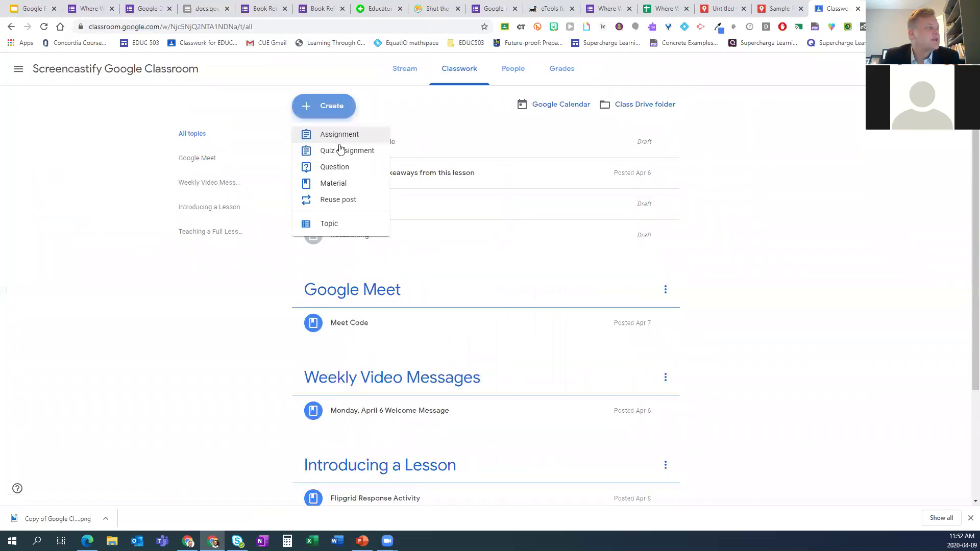
{"action": "left_click", "coordinate": [340, 135]}
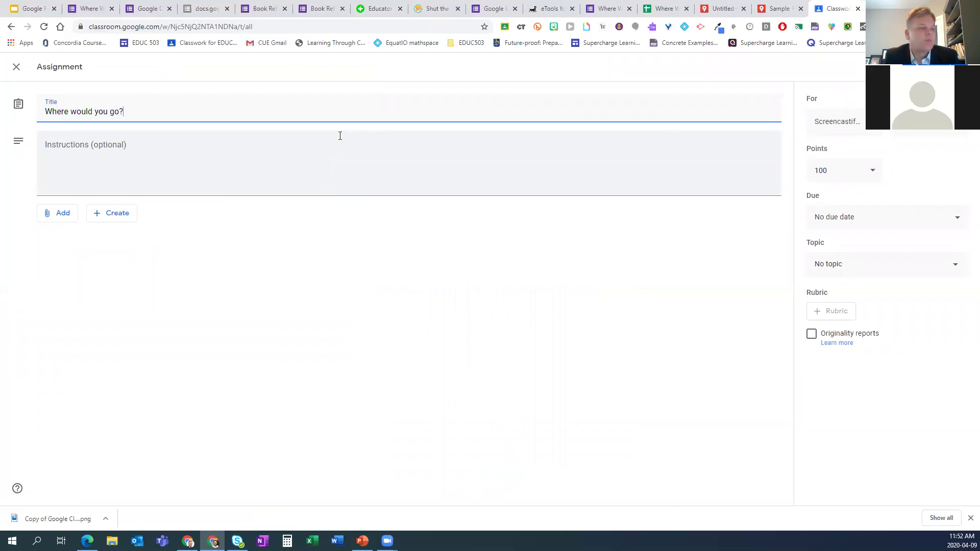
- Attach the Sample Forms Maps - ATA map from Google Drive and set it to Students can edit file
{"action": "left_click", "coordinate": [60, 215]}
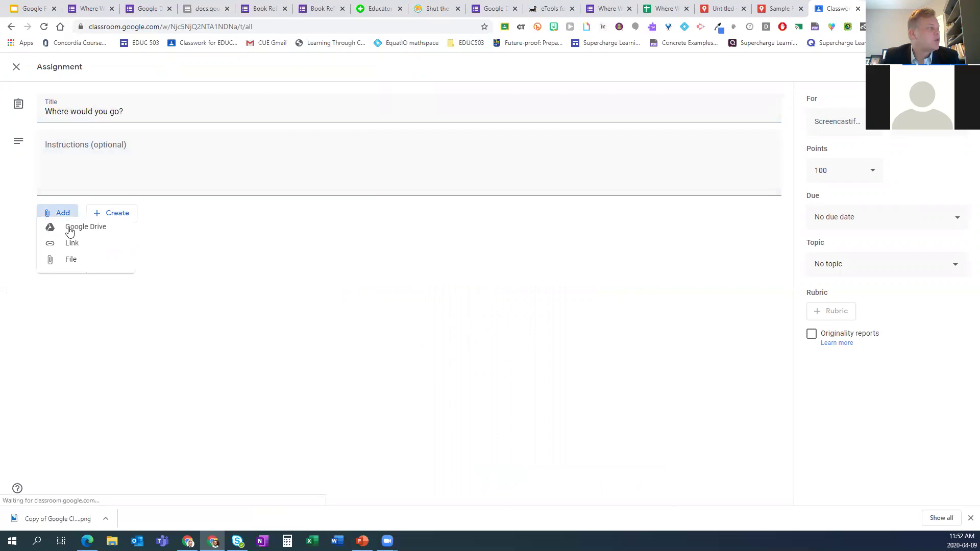
{"action": "left_click", "coordinate": [90, 237]}
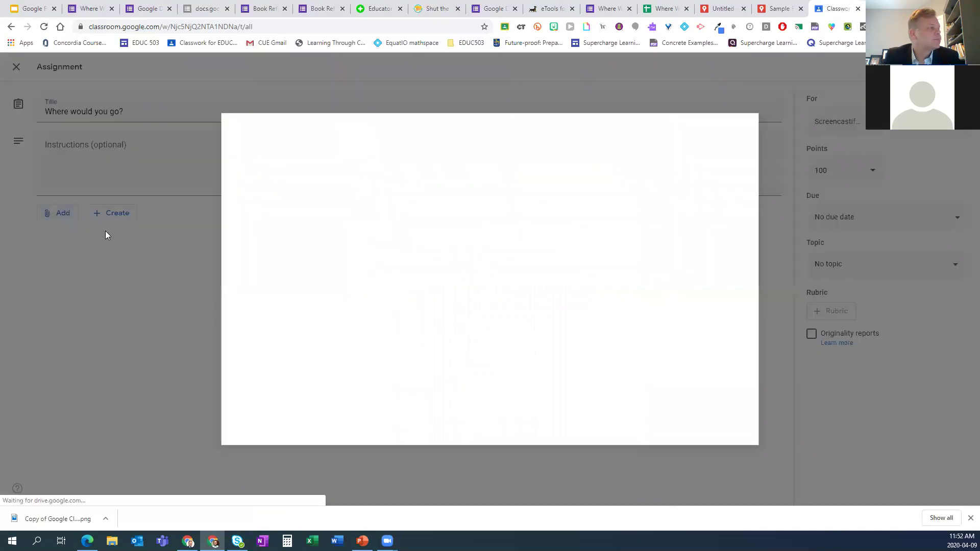
{"action": "left_click", "coordinate": [279, 277]}
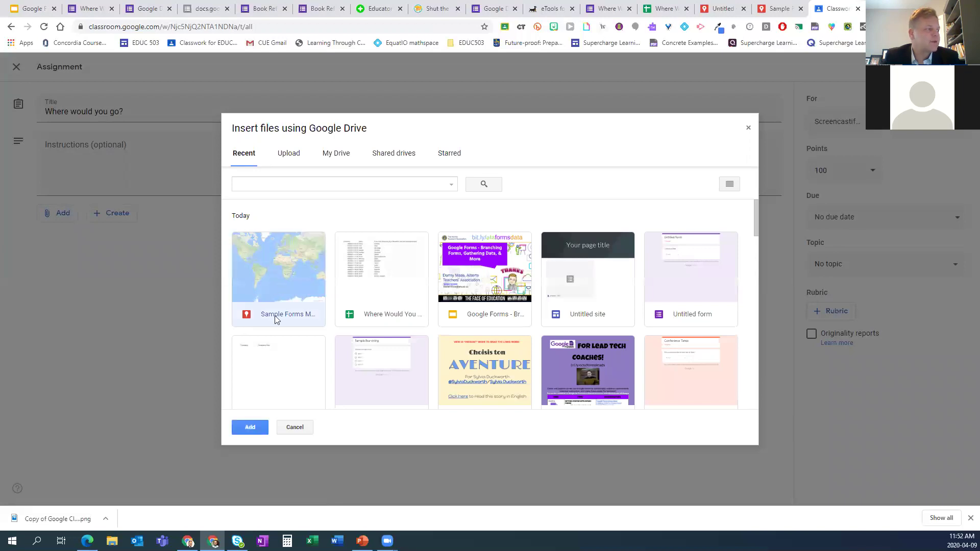
{"action": "left_click", "coordinate": [257, 427]}
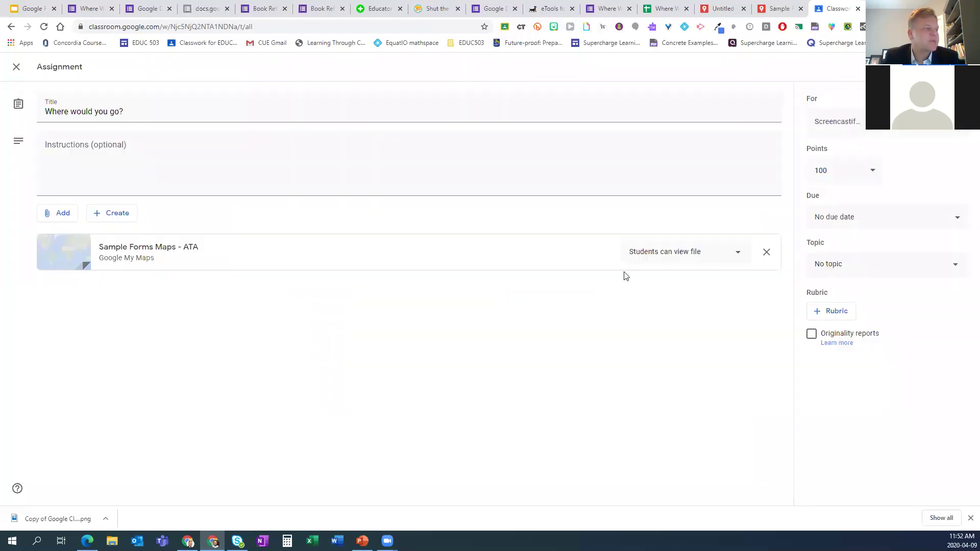
{"action": "left_click", "coordinate": [720, 251]}
{"action": "left_click", "coordinate": [667, 278]}
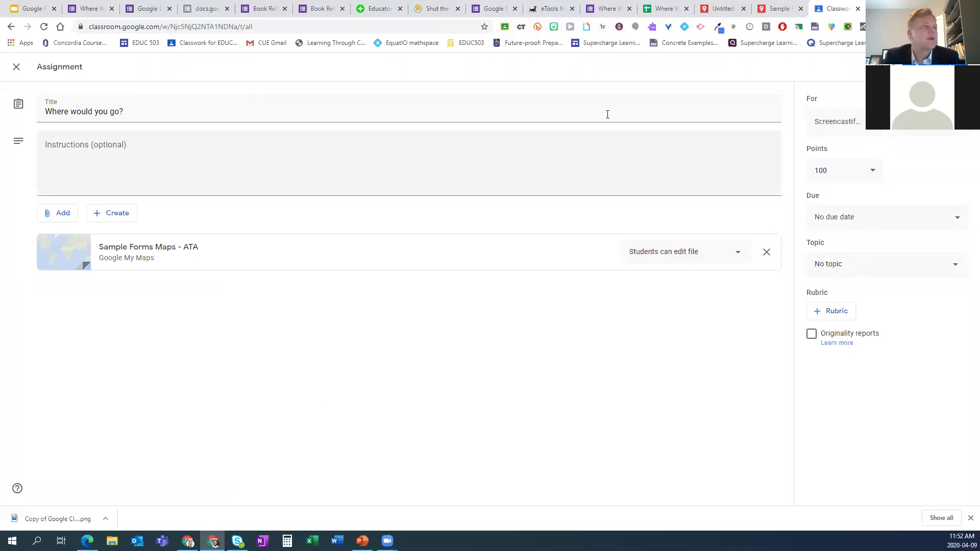
- Switch to the Sample Forms Maps - ATA map and copy its share link from the sharing settings
{"action": "left_click", "coordinate": [776, 9]}
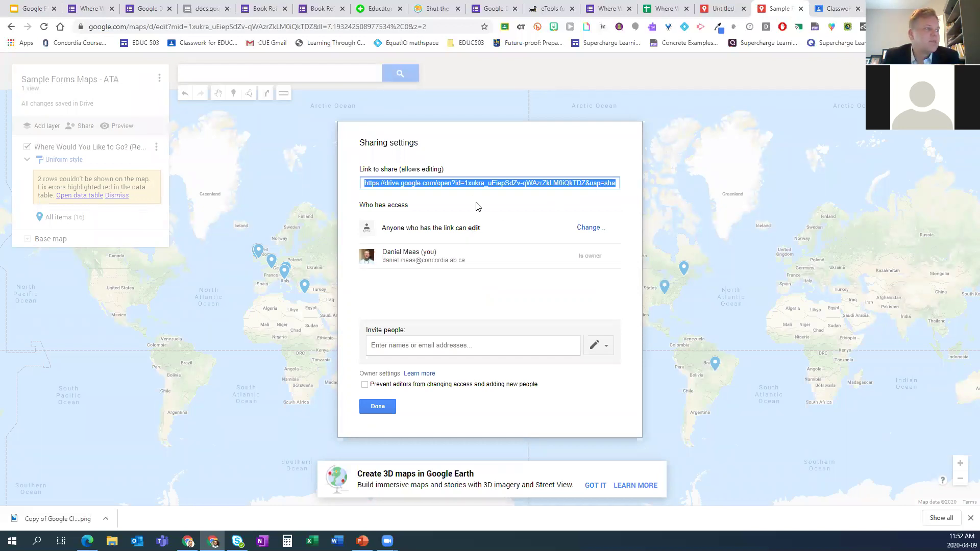
{"action": "right_click", "coordinate": [473, 183]}
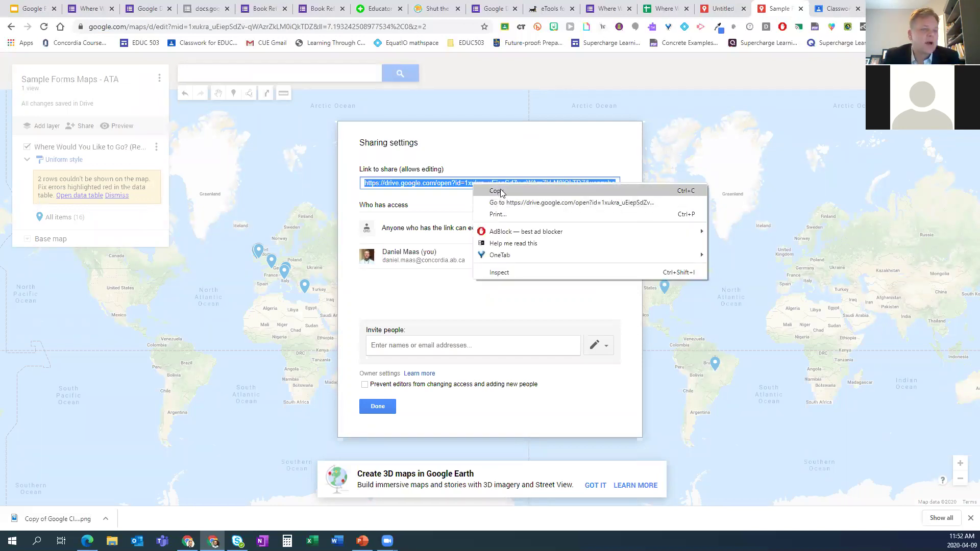
{"action": "left_click", "coordinate": [498, 191]}
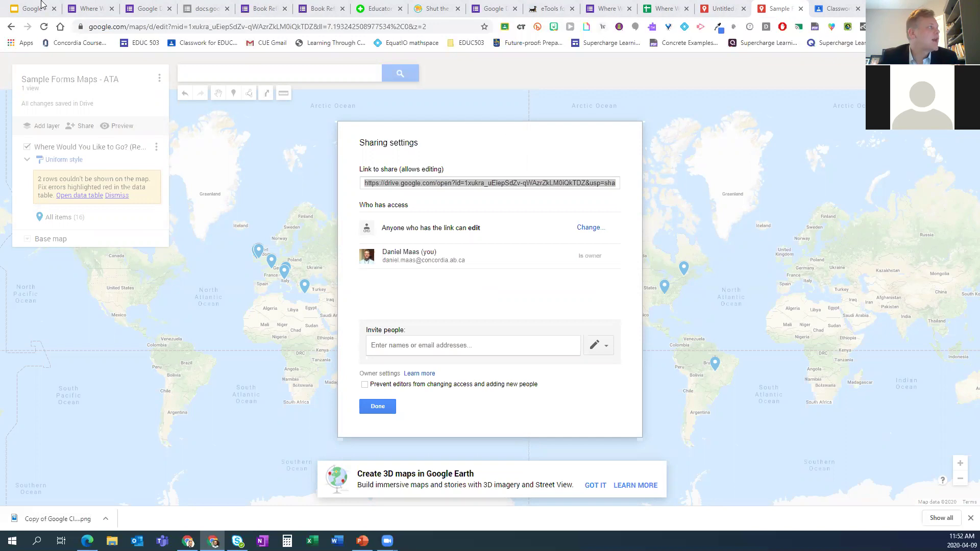
- In the Google Forms presentation, add "Group Map -" with the copied link to the speaker notes of the Creative Uses of Data Collection slide
{"action": "left_click", "coordinate": [36, 8]}
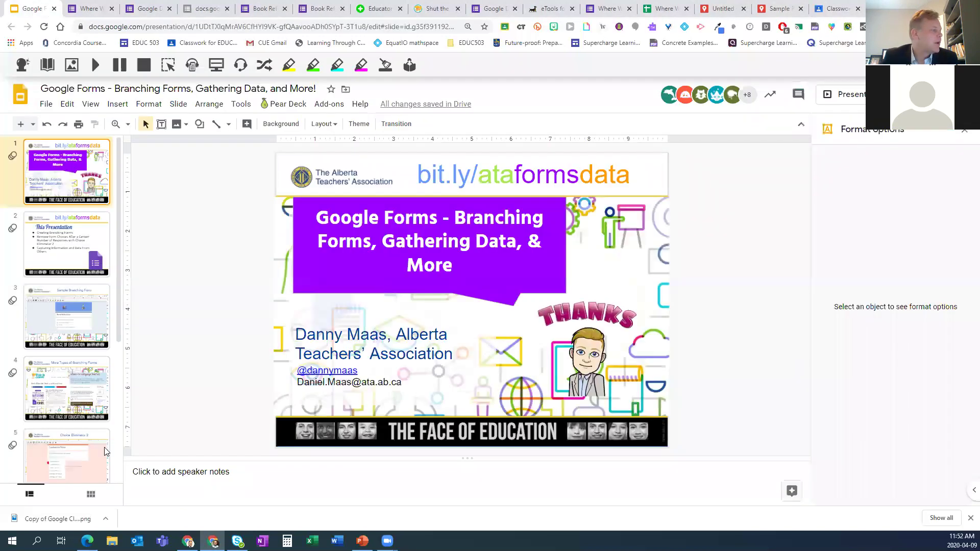
{"action": "scroll", "coordinate": [82, 452], "scroll_direction": "down", "scroll_amount": 3}
{"action": "left_click", "coordinate": [60, 440]}
{"action": "left_click", "coordinate": [58, 369]}
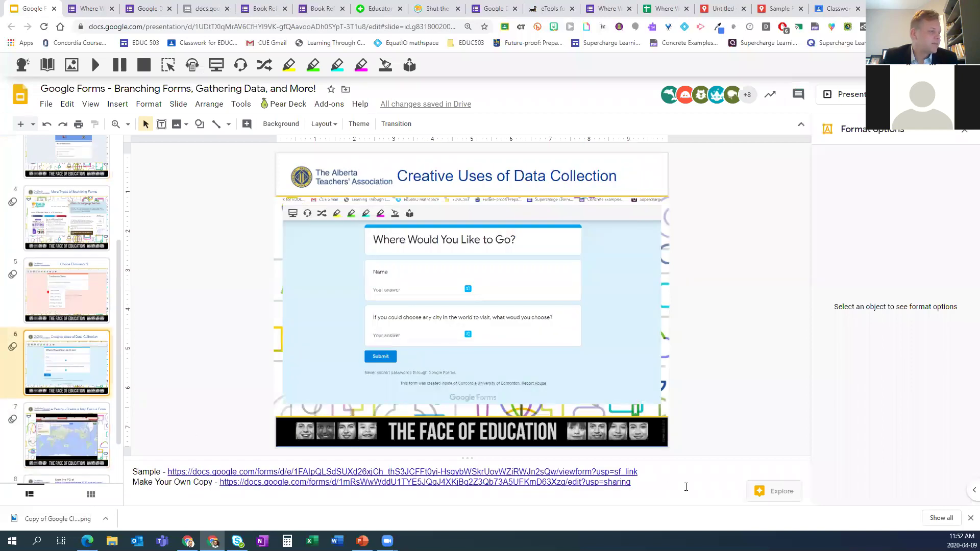
{"action": "left_click", "coordinate": [641, 485]}
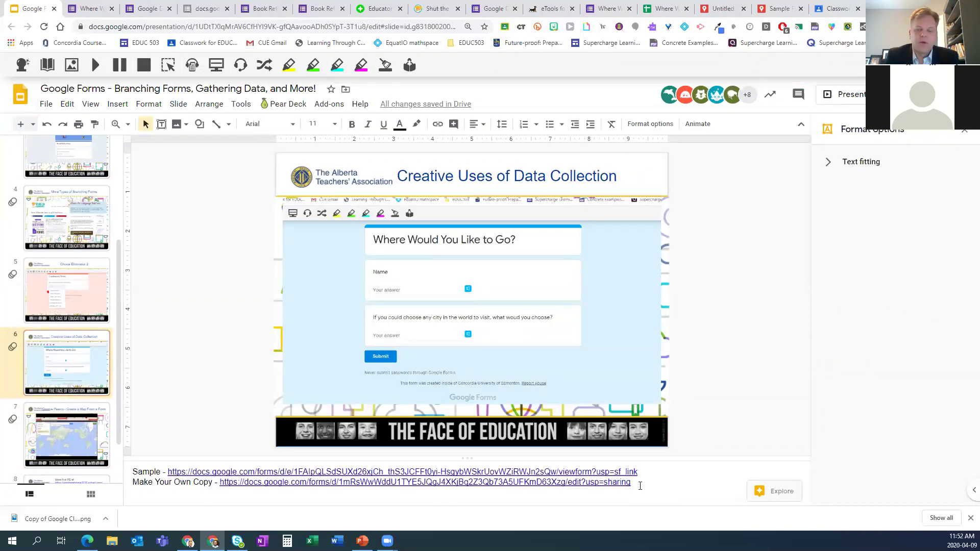
{"action": "key", "text": "Return"}
{"action": "key", "text": "Return"}
{"action": "type", "text": "Group M"}
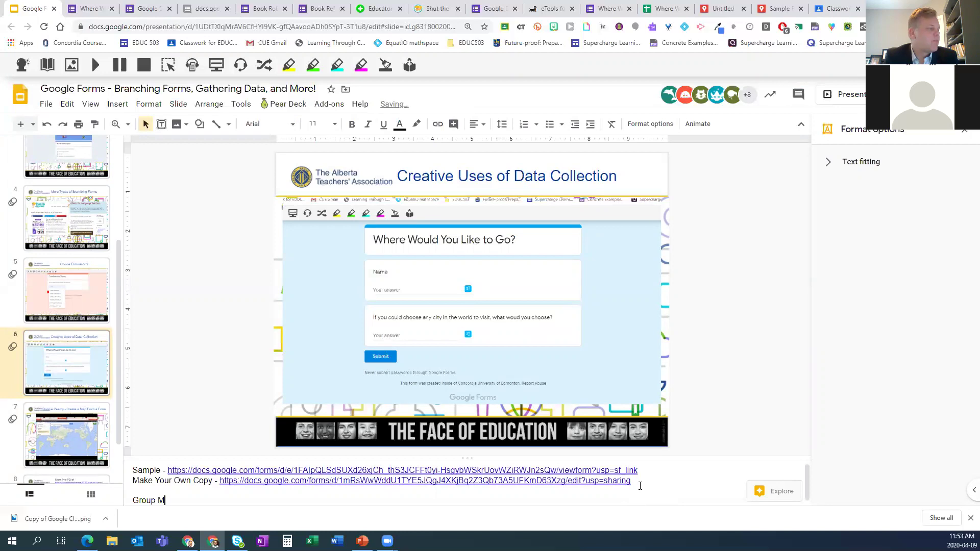
{"action": "type", "text": "ap -"}
{"action": "key", "text": "ctrl+v"}
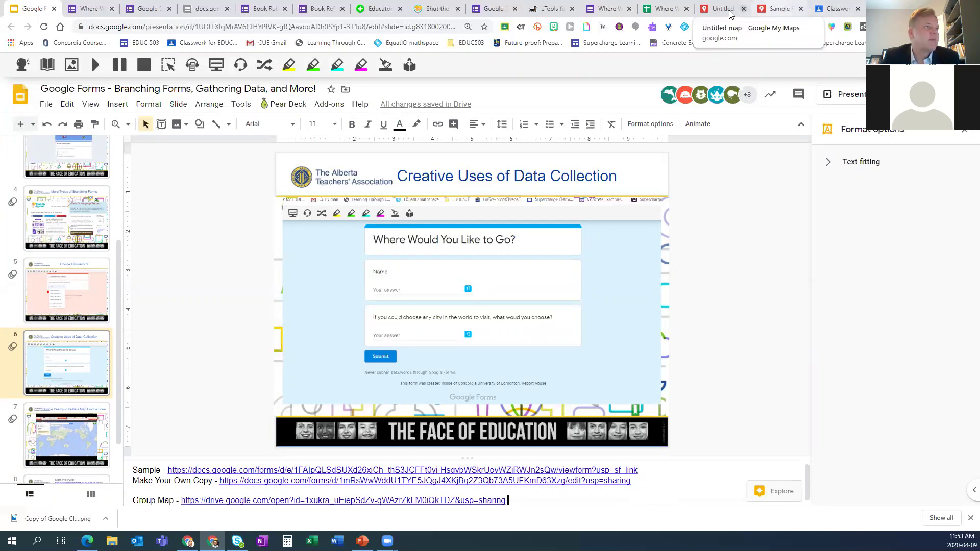
- Return to the Sample Forms Maps - ATA map and close its sharing settings
{"action": "left_click", "coordinate": [776, 12]}
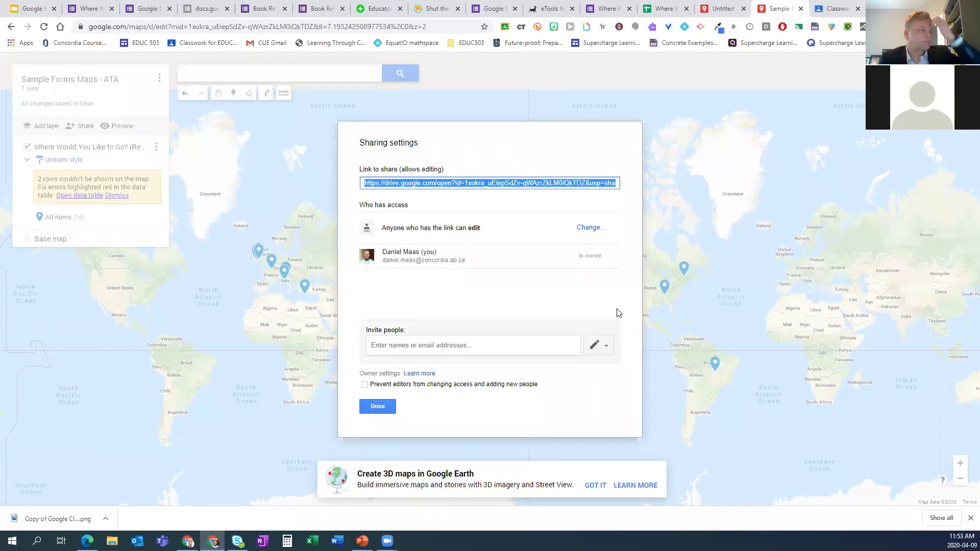
{"action": "left_click", "coordinate": [378, 407]}
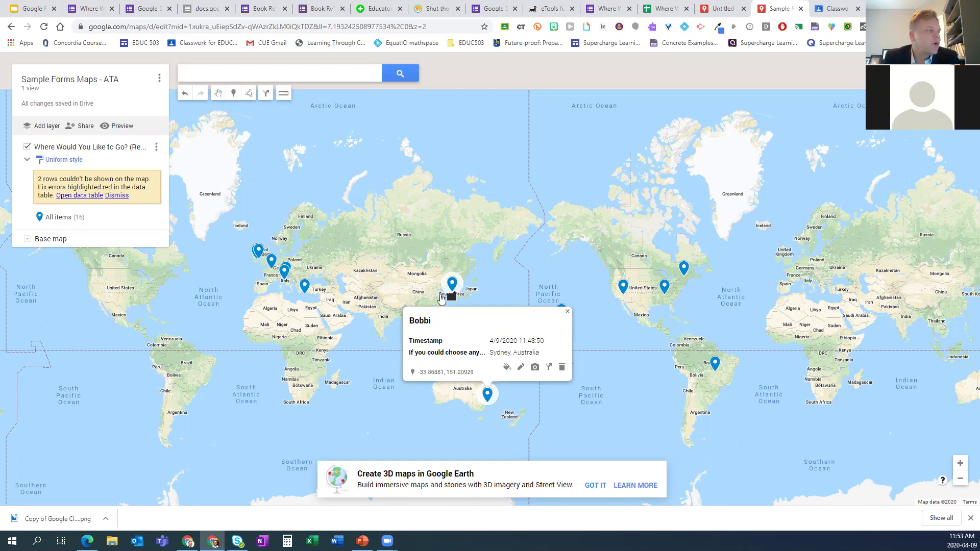
- View the Nashville marker's details and its editable fields, and close them without making changes
{"action": "scroll", "coordinate": [326, 292], "scroll_direction": "up", "scroll_amount": 2}
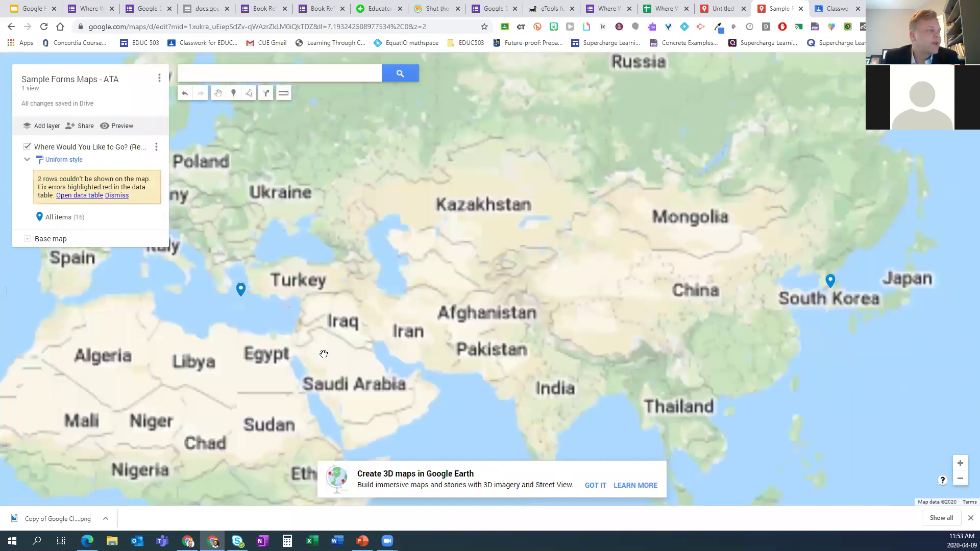
{"action": "left_click_drag", "start_coordinate": [685, 348], "coordinate": [757, 341]}
{"action": "left_click_drag", "start_coordinate": [225, 349], "coordinate": [885, 337]}
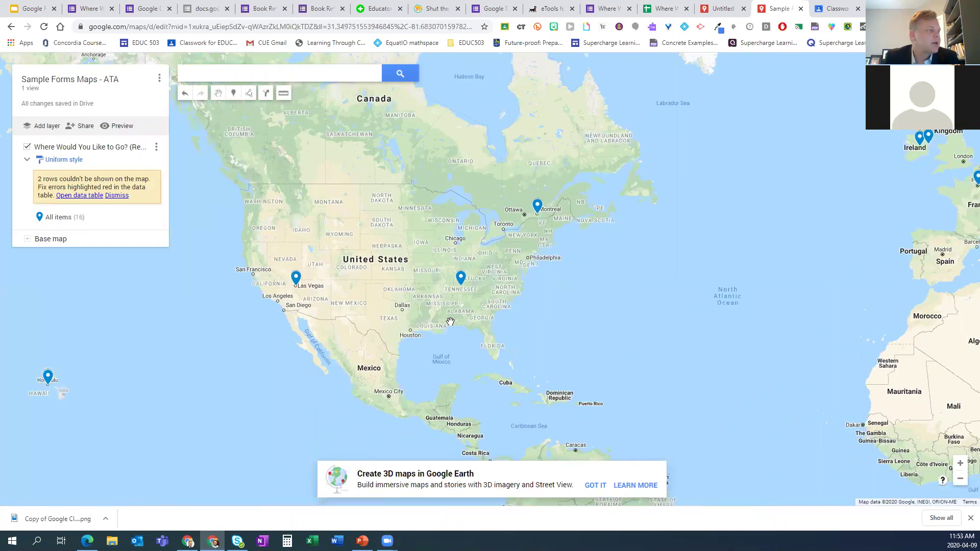
{"action": "left_click", "coordinate": [459, 279]}
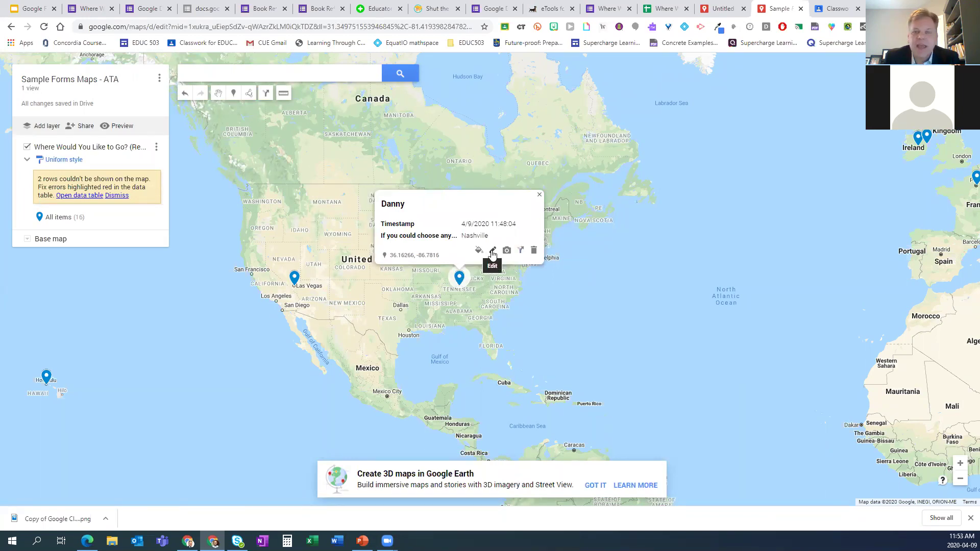
{"action": "scroll", "coordinate": [488, 276], "scroll_direction": "up", "scroll_amount": 1}
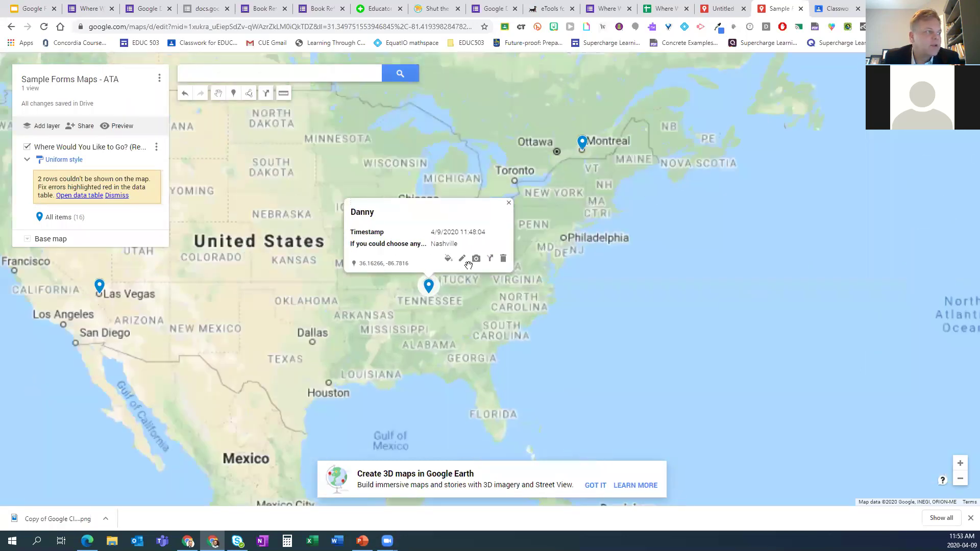
{"action": "left_click", "coordinate": [461, 259]}
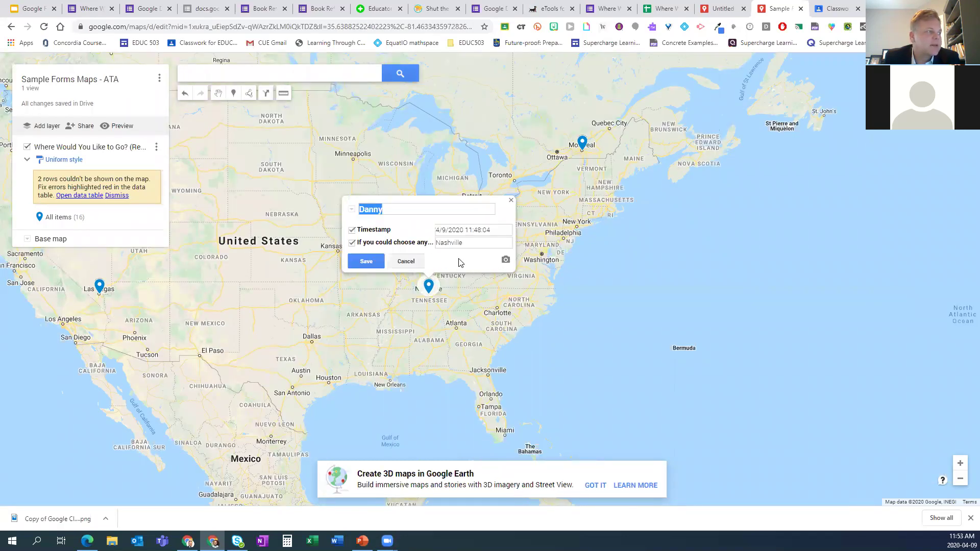
{"action": "left_click", "coordinate": [511, 200]}
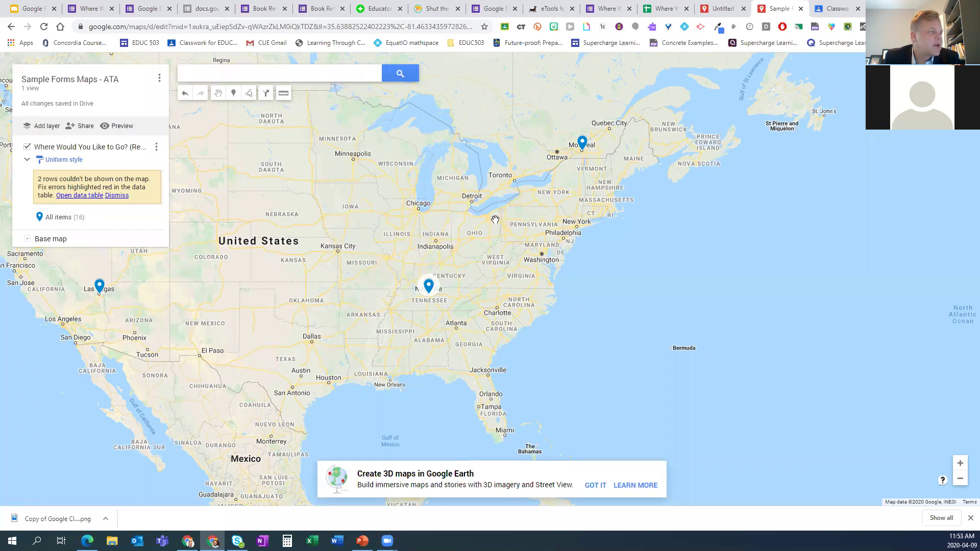
- Add the first Google Image Search result for "nashville" to the Nashville marker and save it
{"action": "left_click", "coordinate": [429, 296]}
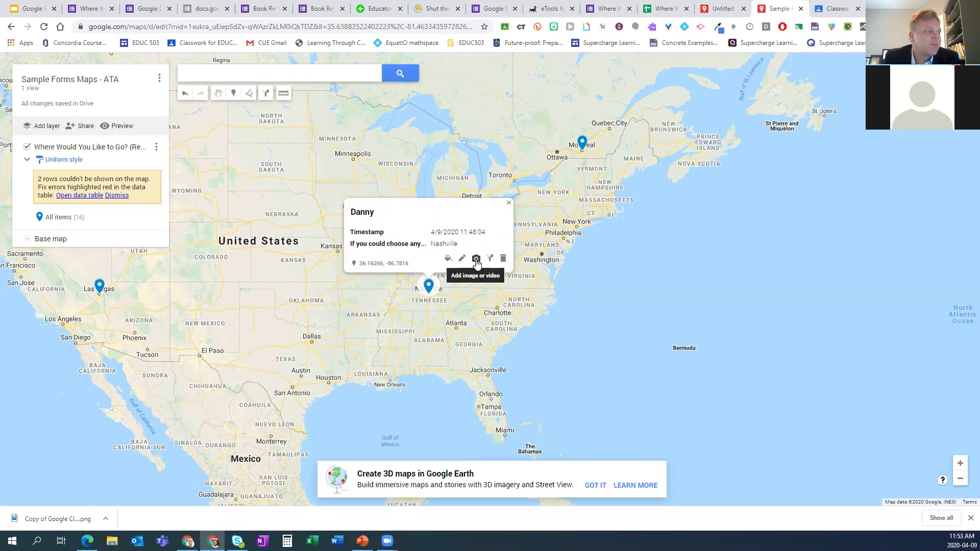
{"action": "left_click", "coordinate": [476, 259]}
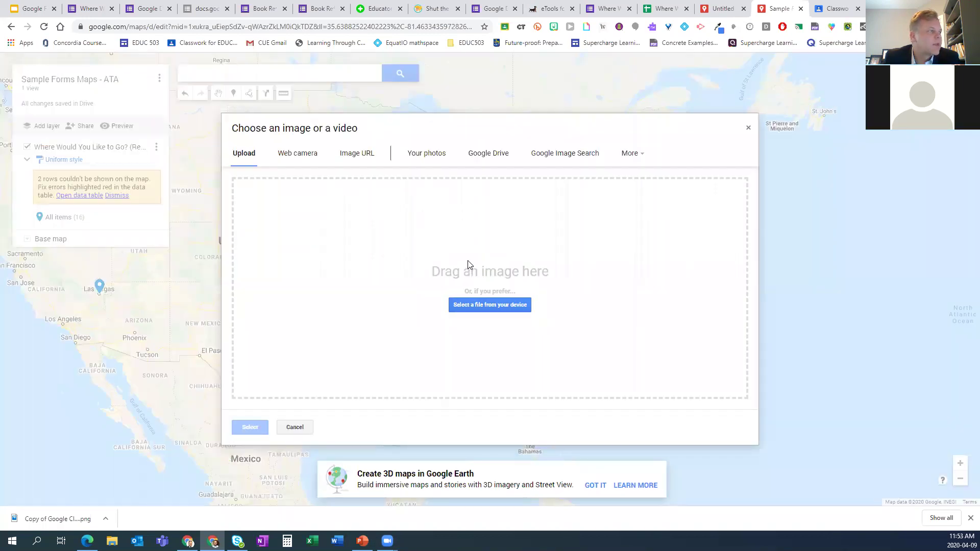
{"action": "left_click", "coordinate": [559, 155]}
{"action": "type", "text": "nash"}
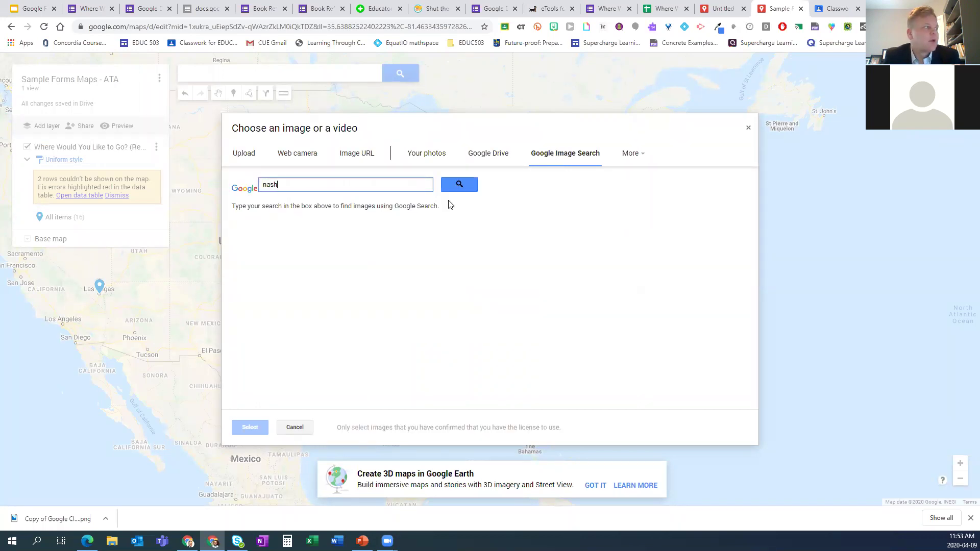
{"action": "type", "text": "ville"}
{"action": "key", "text": "Return"}
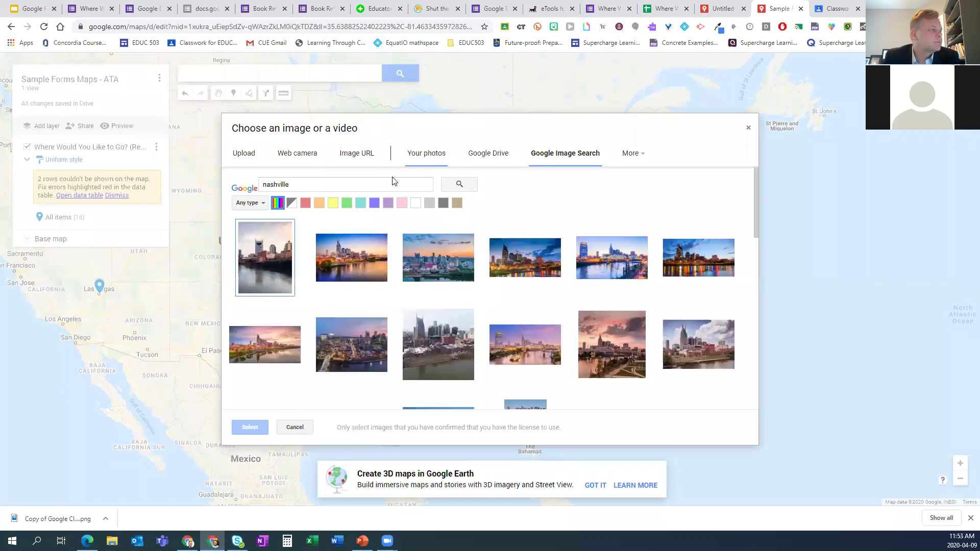
{"action": "left_click", "coordinate": [244, 272]}
{"action": "left_click", "coordinate": [250, 427]}
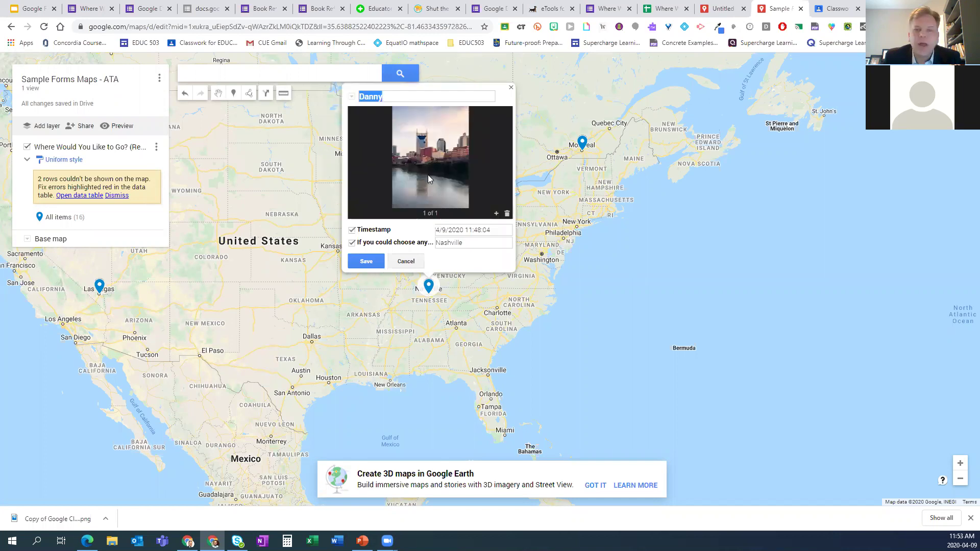
{"action": "left_click", "coordinate": [368, 261]}
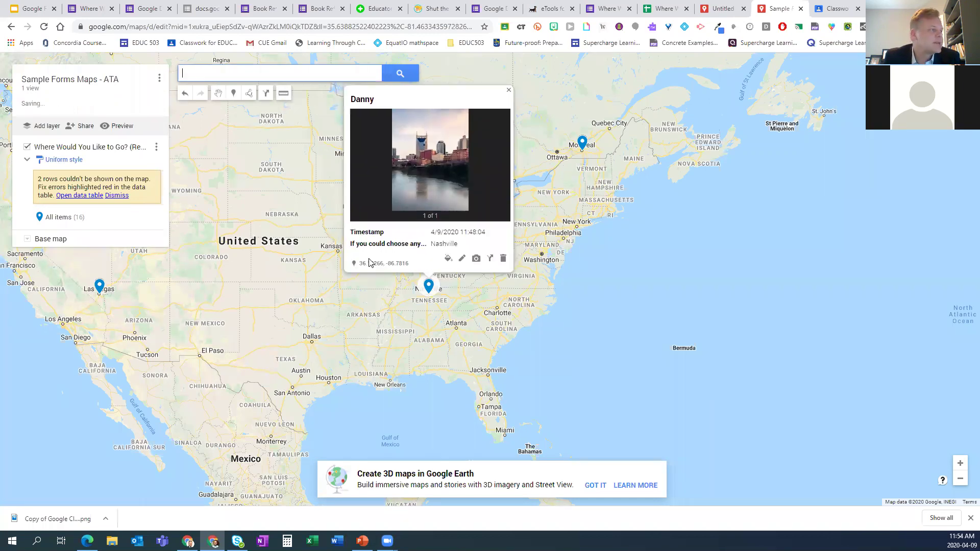
- Restyle all of the layer's markers with the hamburger icon from the Places category and a light red colour
{"action": "left_click", "coordinate": [448, 260]}
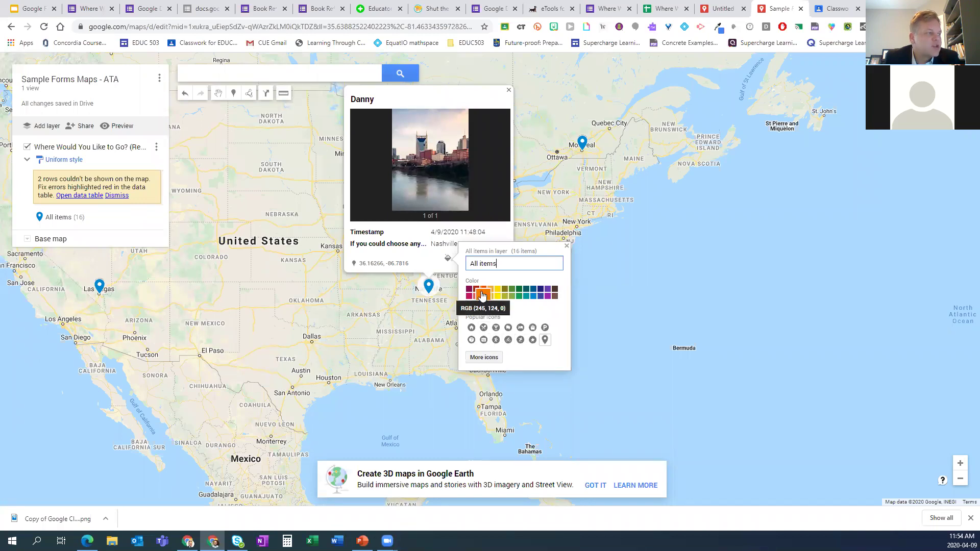
{"action": "left_click", "coordinate": [543, 288]}
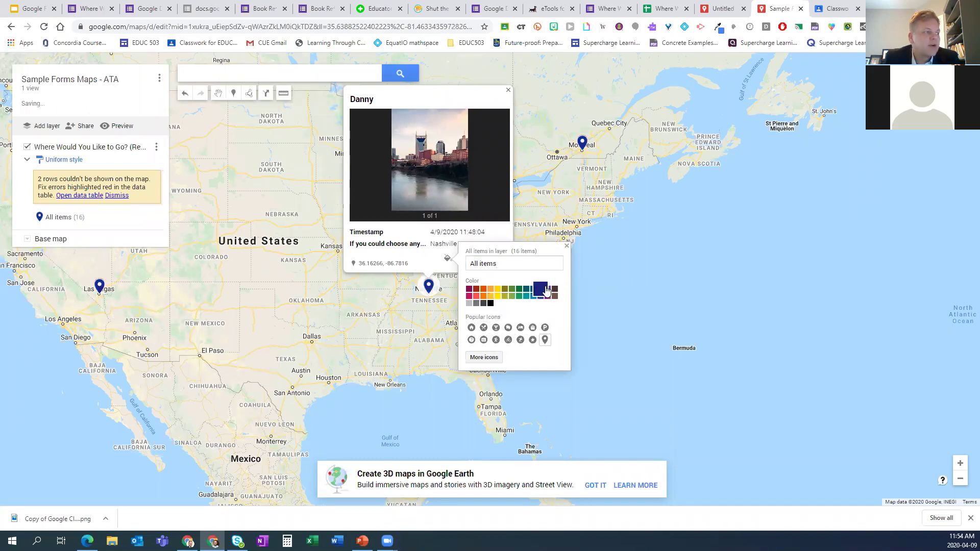
{"action": "left_click", "coordinate": [483, 359]}
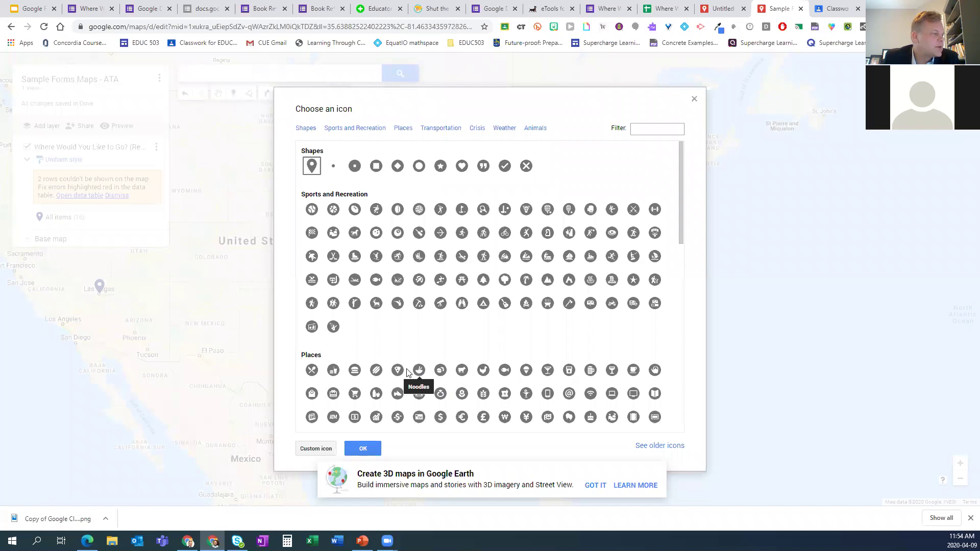
{"action": "left_click", "coordinate": [355, 372]}
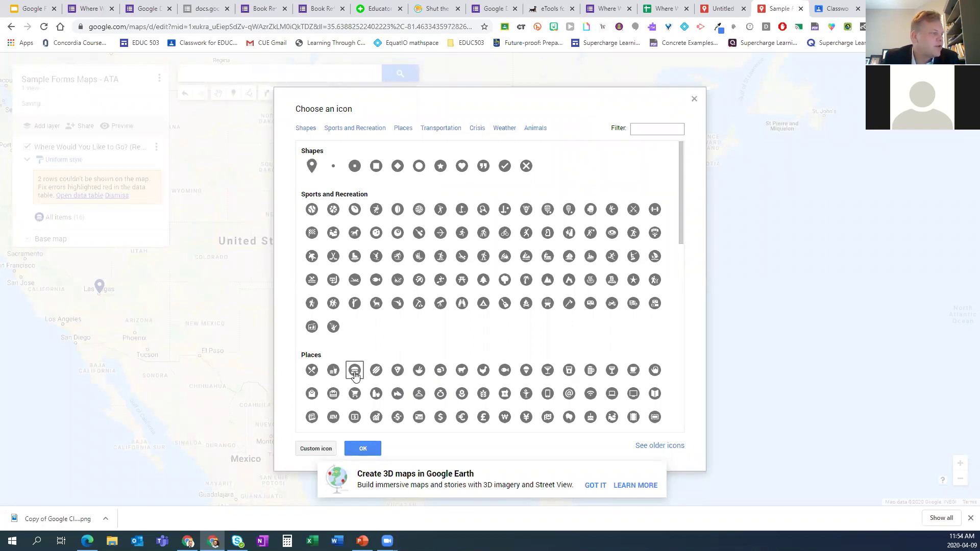
{"action": "left_click", "coordinate": [363, 447]}
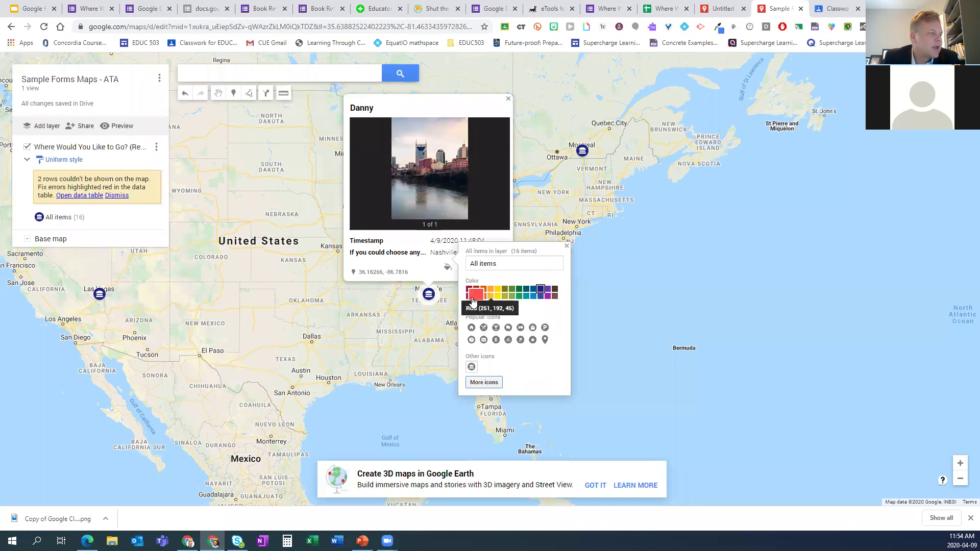
{"action": "left_click", "coordinate": [476, 296]}
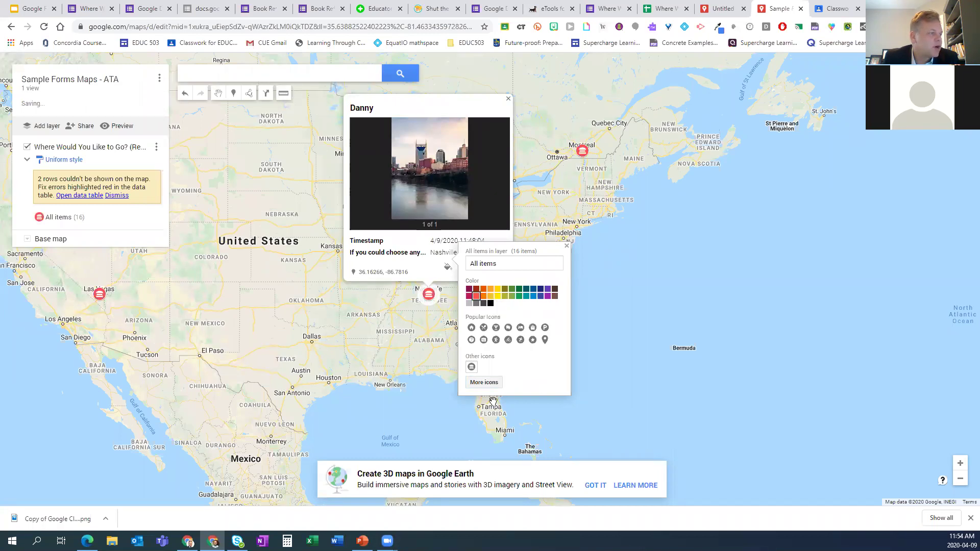
- View the Las Vegas marker's details and its style options, leaving the marker's colour and icon unchanged
{"action": "left_click", "coordinate": [613, 366]}
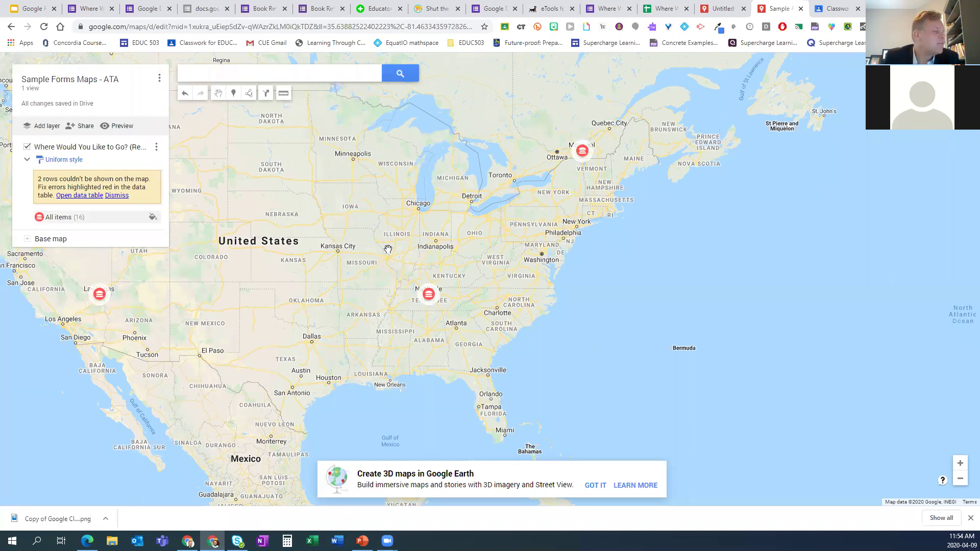
{"action": "left_click_drag", "start_coordinate": [778, 223], "coordinate": [920, 186]}
{"action": "left_click_drag", "start_coordinate": [459, 255], "coordinate": [901, 196]}
{"action": "left_click_drag", "start_coordinate": [185, 308], "coordinate": [517, 298]}
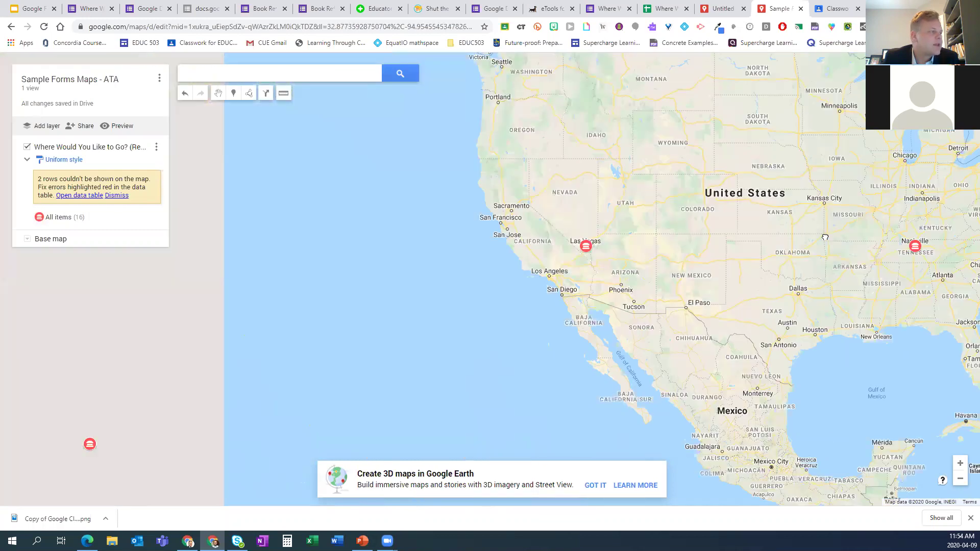
{"action": "left_click", "coordinate": [589, 249]}
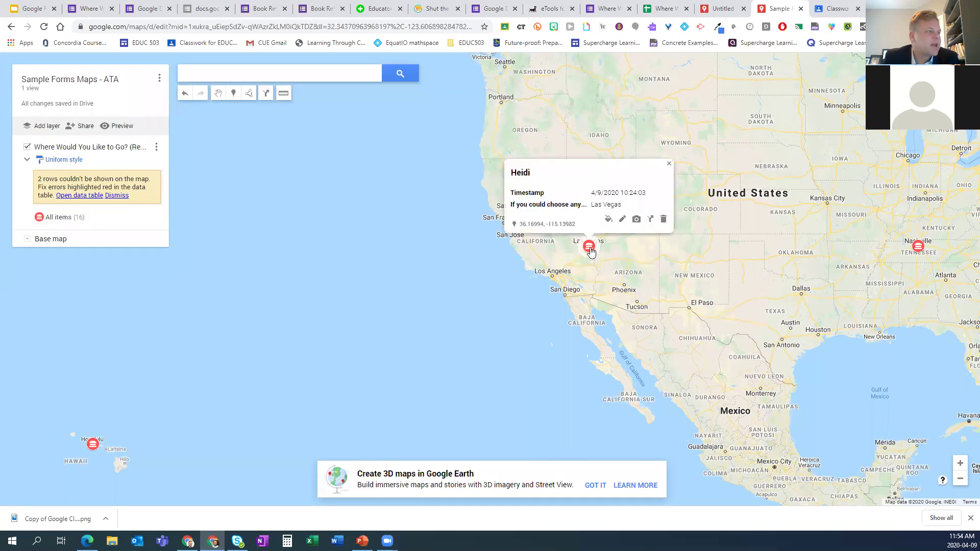
{"action": "left_click", "coordinate": [606, 221]}
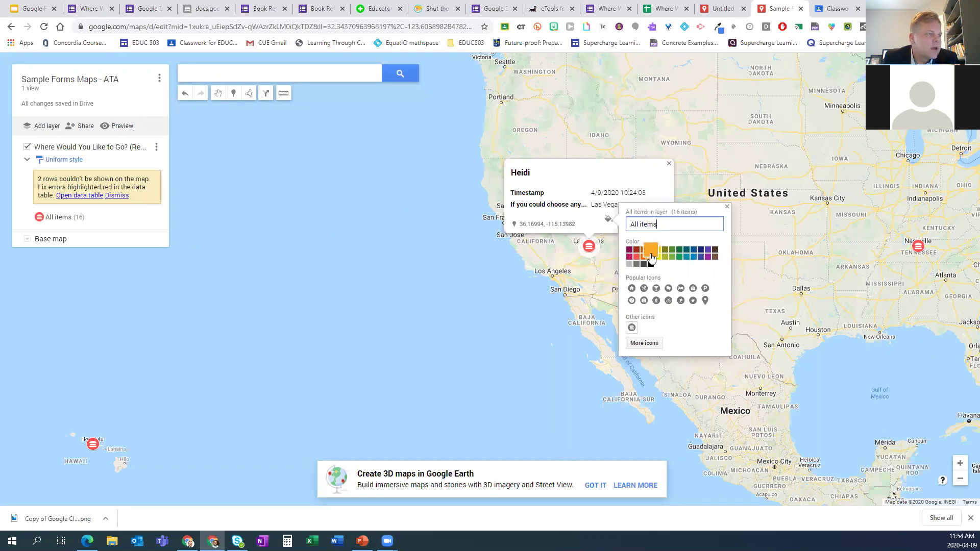
{"action": "left_click", "coordinate": [727, 206]}
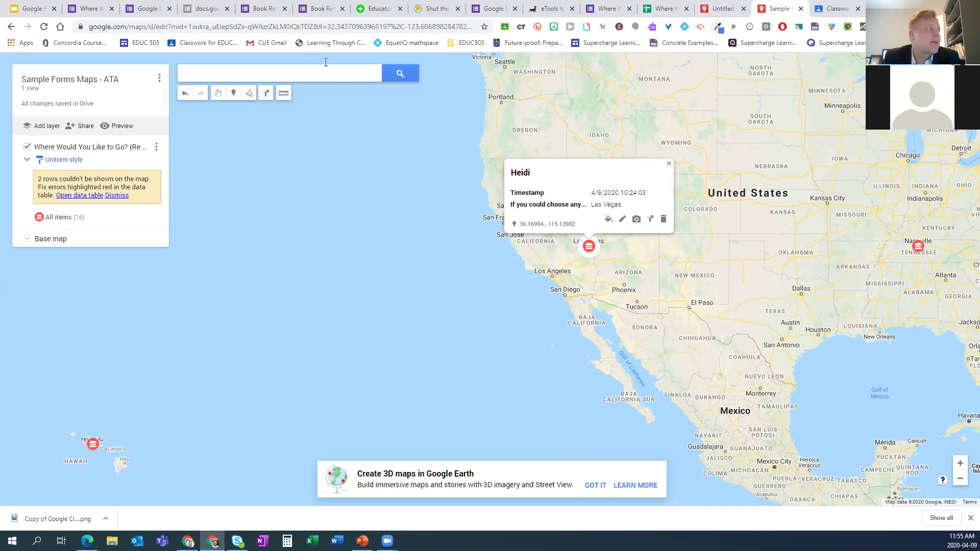
- Switch to the Google Slides presentation, view the Create a Map From a Form video slide, and return to Creative Uses of Data Collection
{"action": "left_click", "coordinate": [34, 17]}
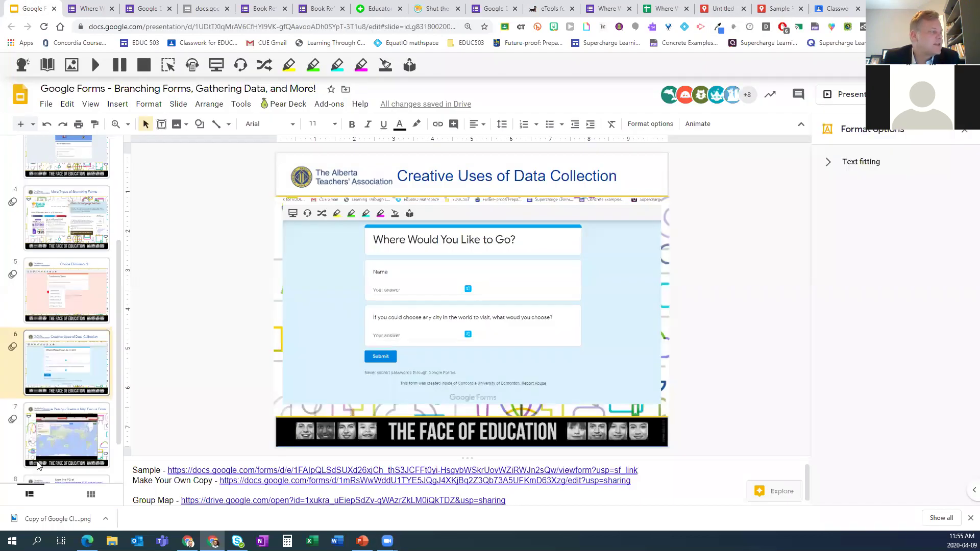
{"action": "left_click", "coordinate": [59, 435]}
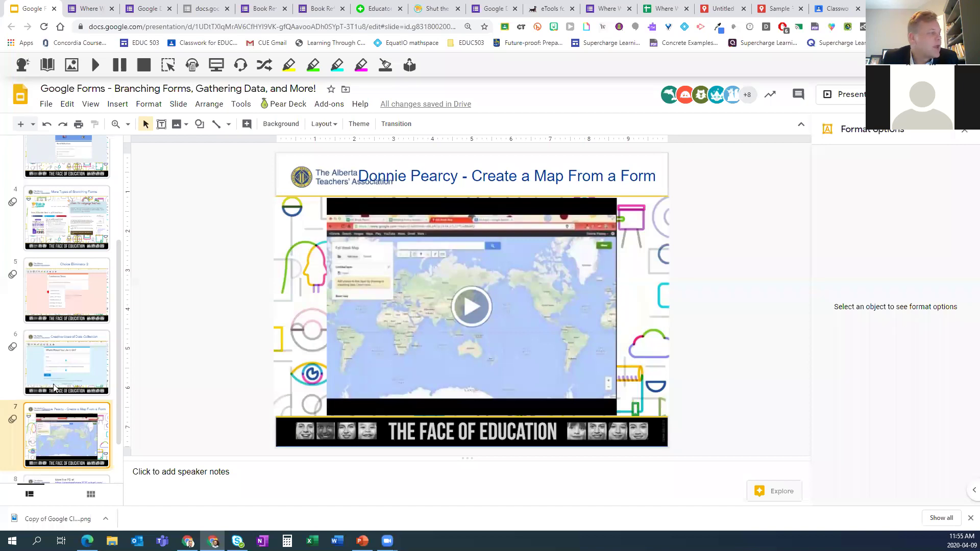
{"action": "left_click", "coordinate": [59, 364]}
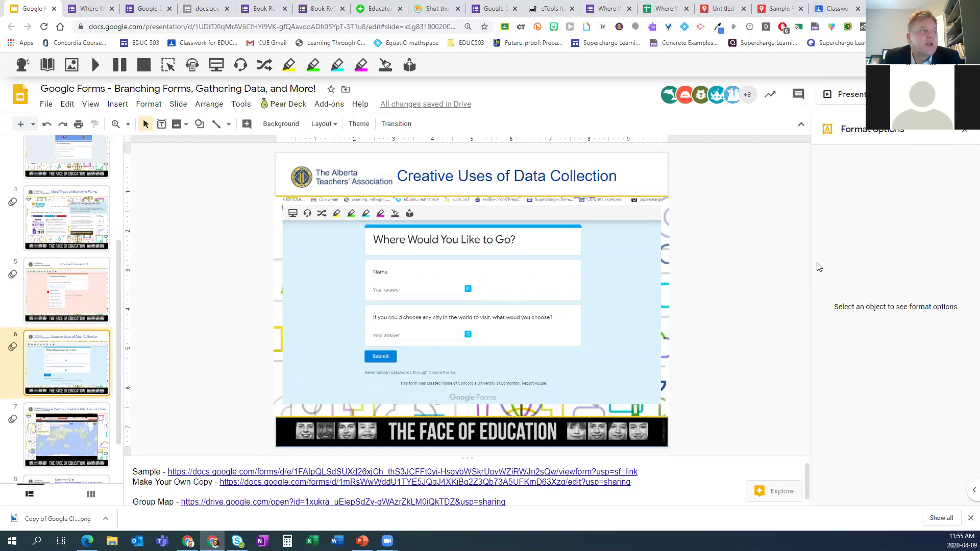
- View the summary of the Where Would You Like to Go? form's responses and open them in Google Sheets
{"action": "left_click", "coordinate": [608, 8]}
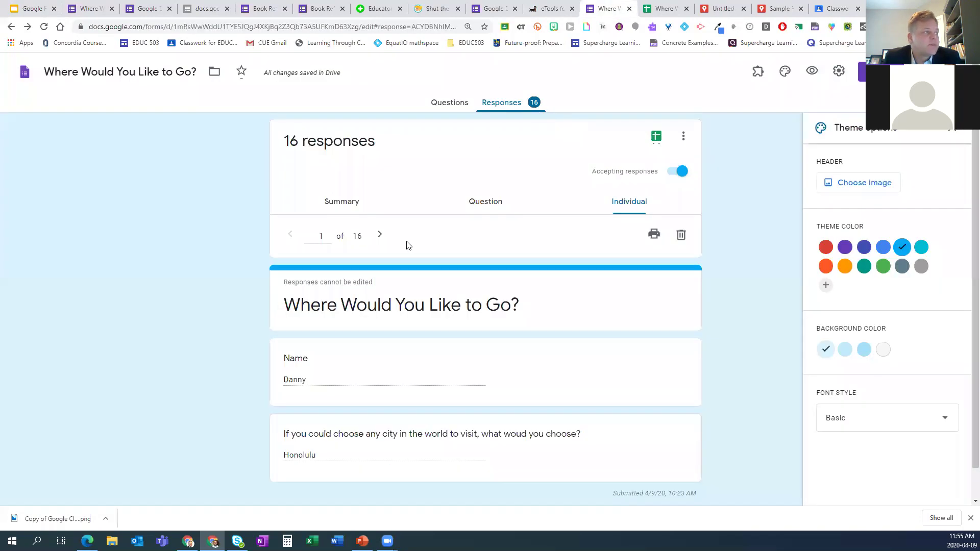
{"action": "left_click", "coordinate": [346, 207]}
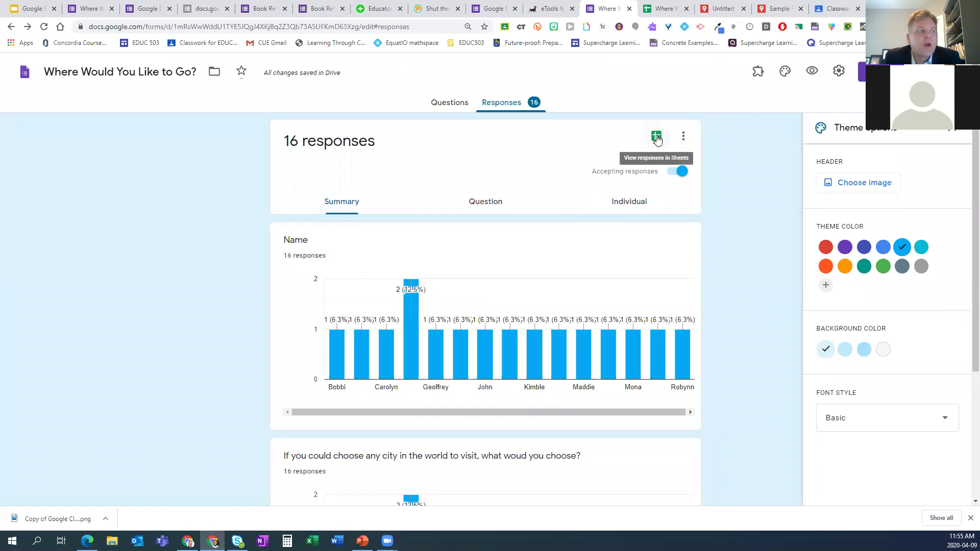
{"action": "left_click", "coordinate": [657, 138]}
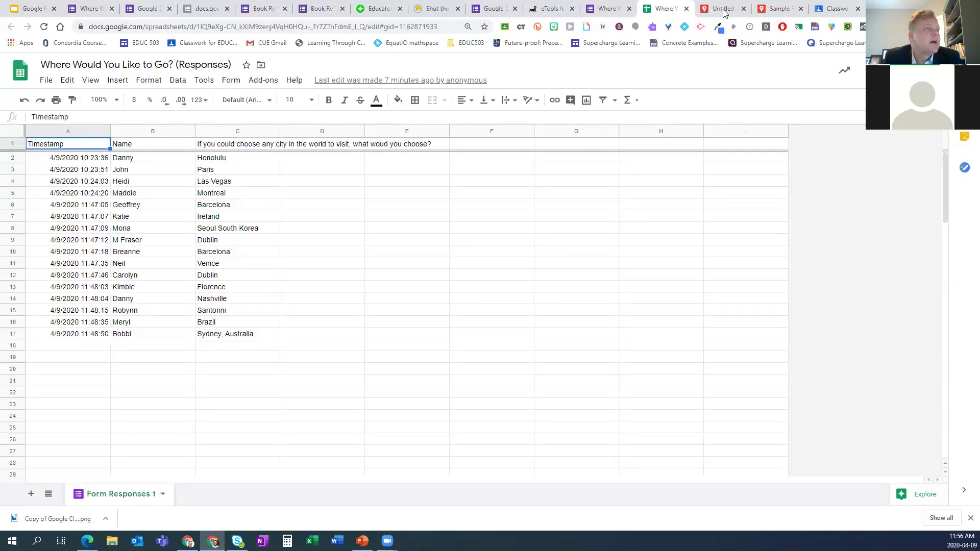
- Return to the Sample Forms Maps - ATA map and examine the area around the Las Vegas and Honolulu markers
{"action": "left_click", "coordinate": [779, 9]}
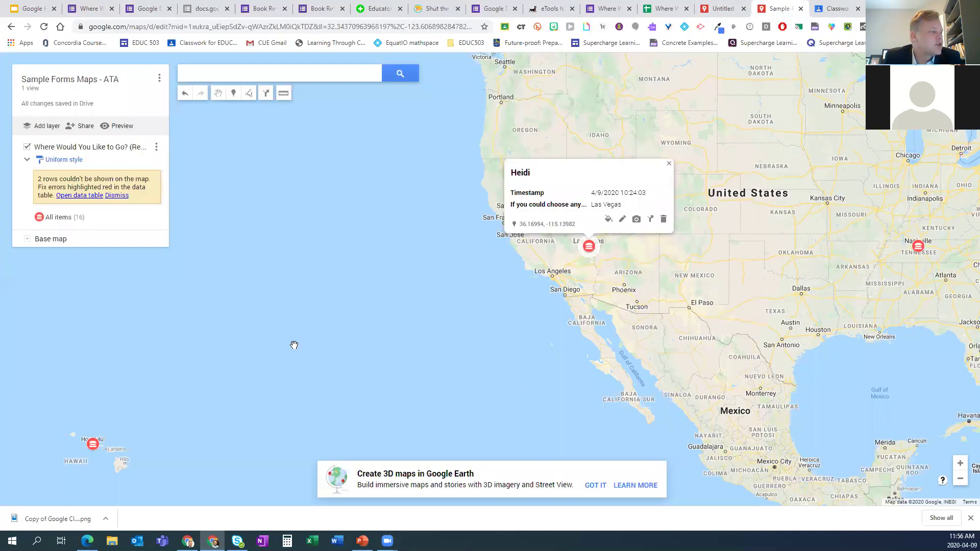
{"action": "scroll", "coordinate": [386, 318], "scroll_direction": "up", "scroll_amount": 2}
{"action": "left_click_drag", "start_coordinate": [433, 312], "coordinate": [807, 369]}
{"action": "left_click_drag", "start_coordinate": [427, 258], "coordinate": [691, 318]}
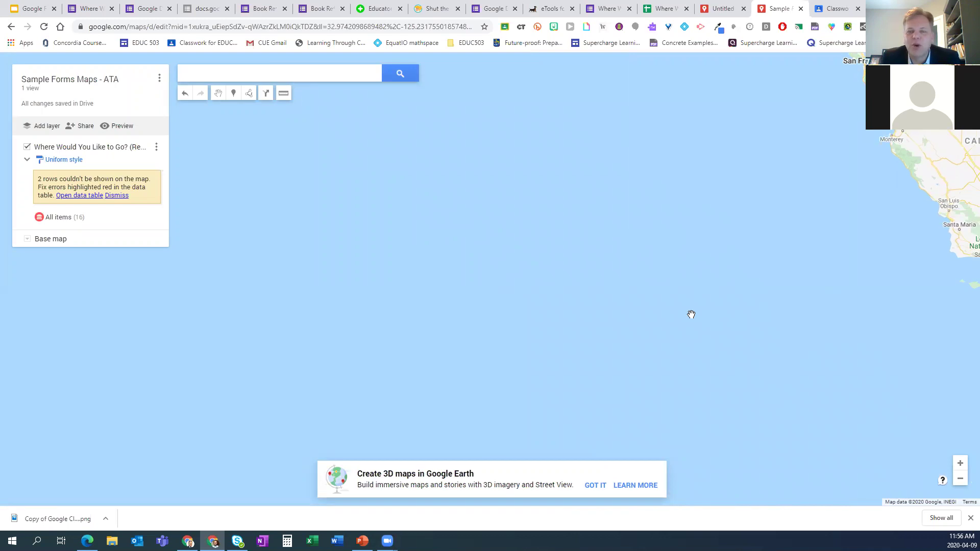
{"action": "scroll", "coordinate": [685, 313], "scroll_direction": "down", "scroll_amount": 2}
{"action": "left_click_drag", "start_coordinate": [361, 339], "coordinate": [245, 348]}
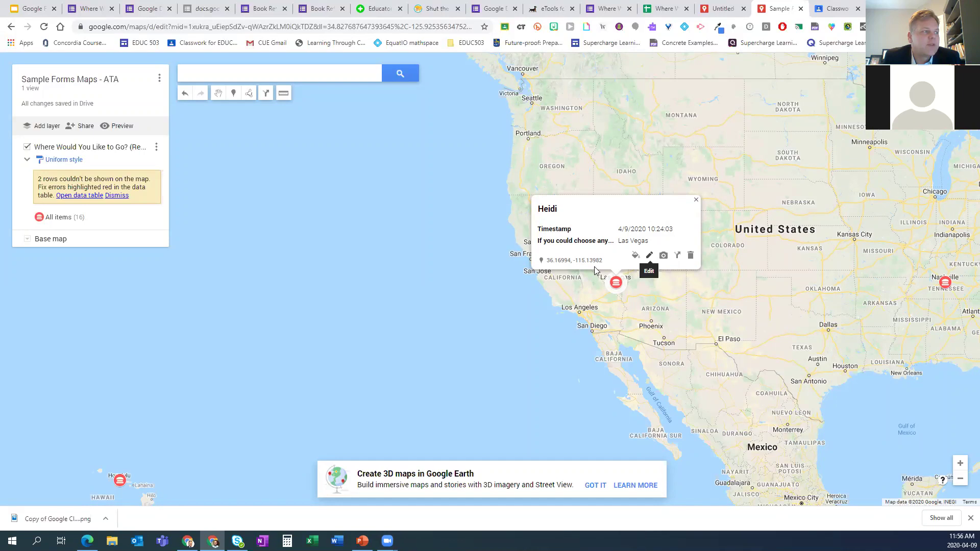
- Return to the Google Slides presentation and show its title slide with the bit.ly/ataformsdata link
{"action": "left_click", "coordinate": [28, 9]}
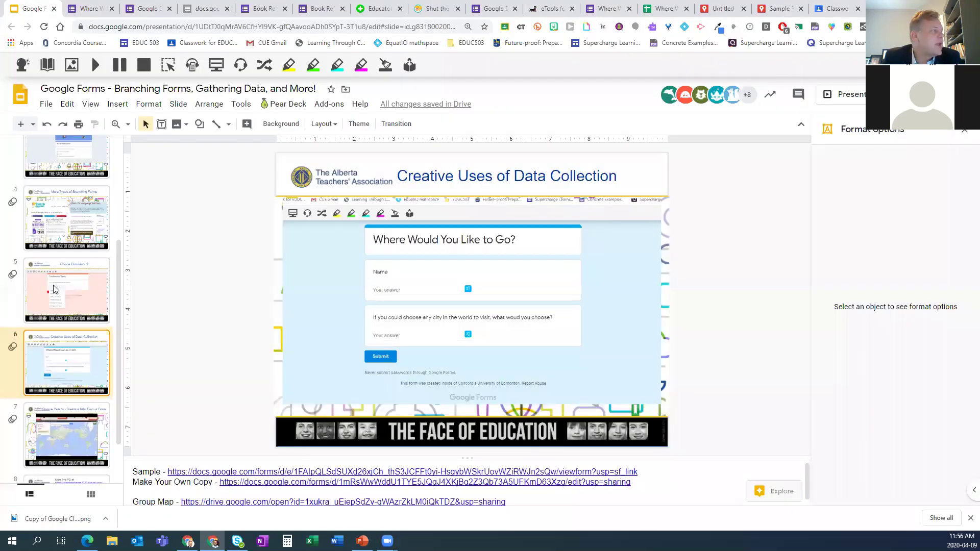
{"action": "scroll", "coordinate": [61, 184], "scroll_direction": "up", "scroll_amount": 3}
{"action": "left_click", "coordinate": [62, 185]}
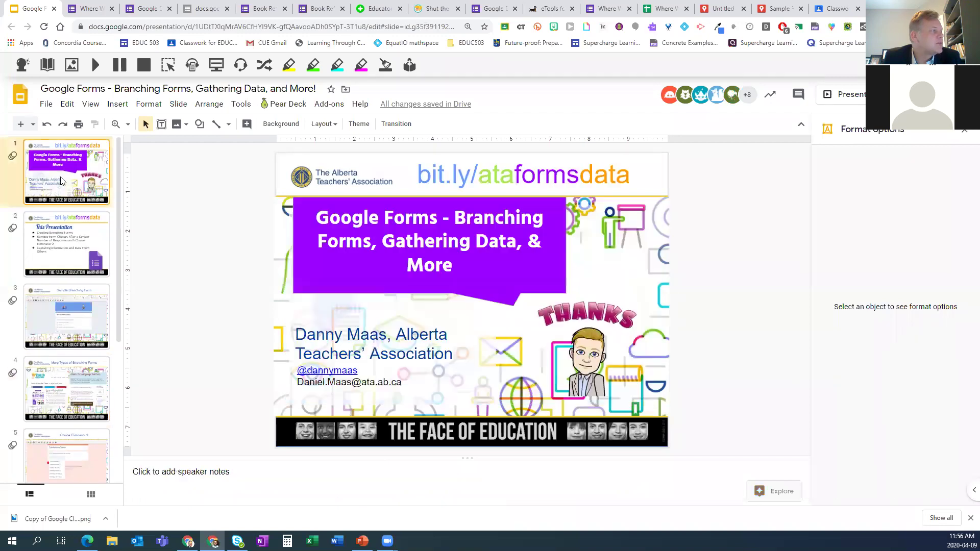